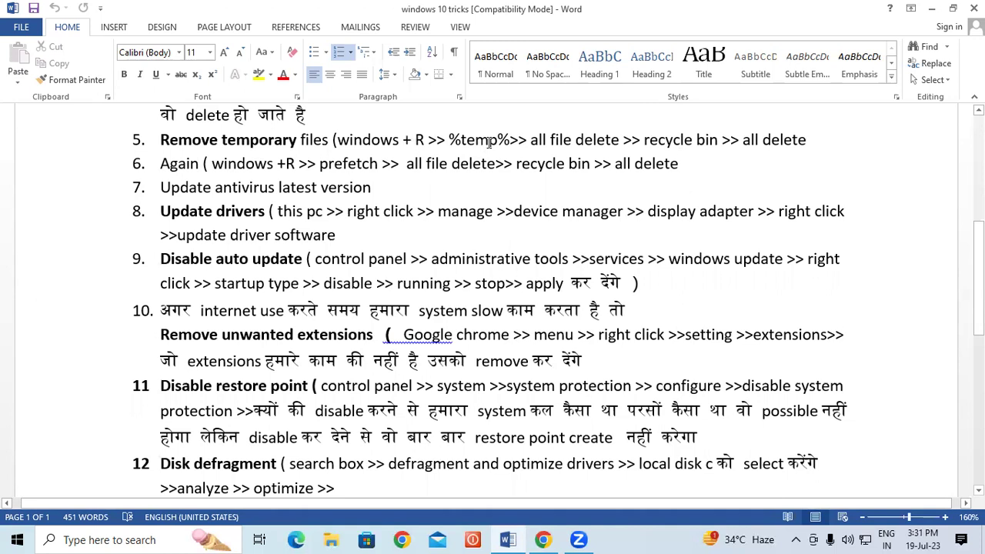
# Open the temporary files folder by running %TEMP% from the Run dialog.
pyautogui.press('super+r')
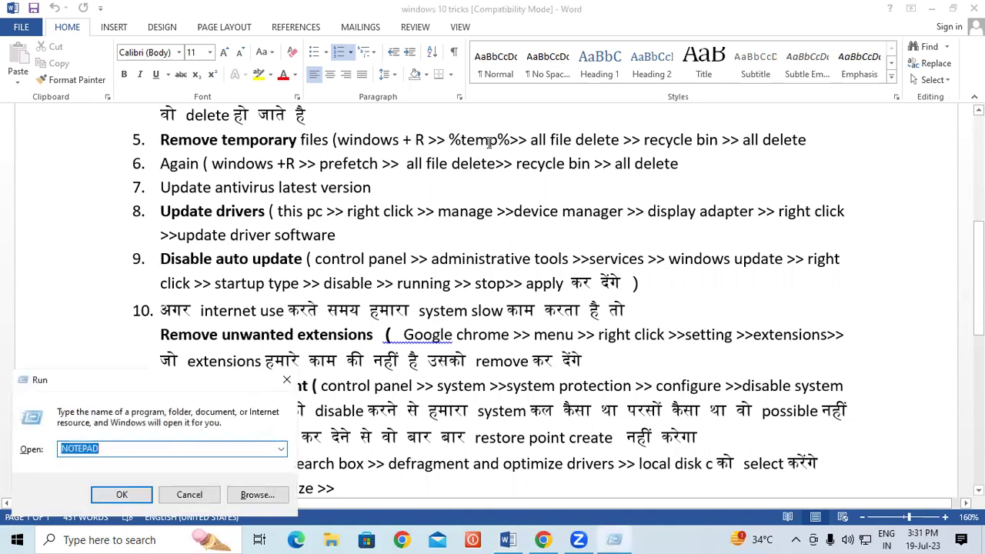
pyautogui.write('%TEMP%')
pyautogui.press('Return')
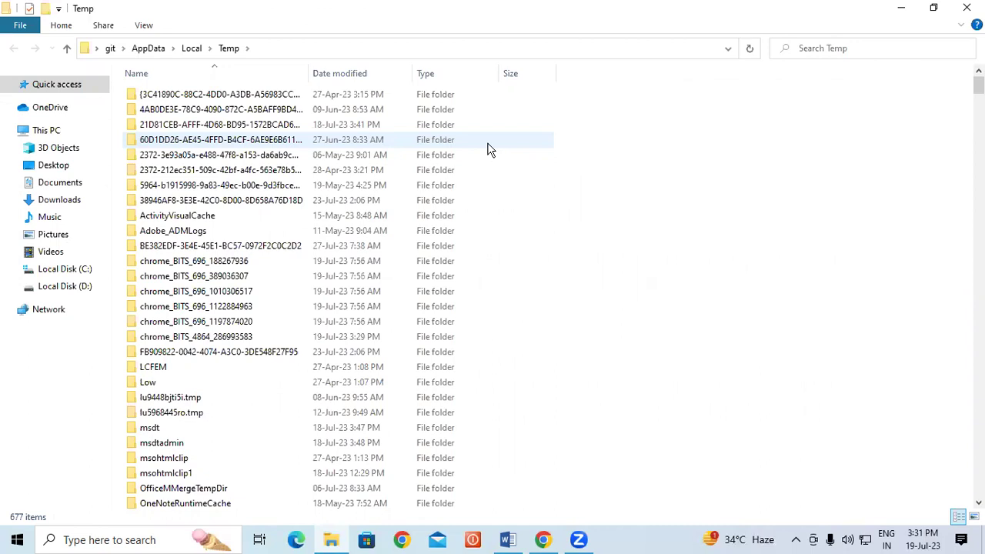
# Delete all items in the Temp folder, skipping all items that need administrator permission and all files in use.
pyautogui.hotkey('ctrl', 'a')
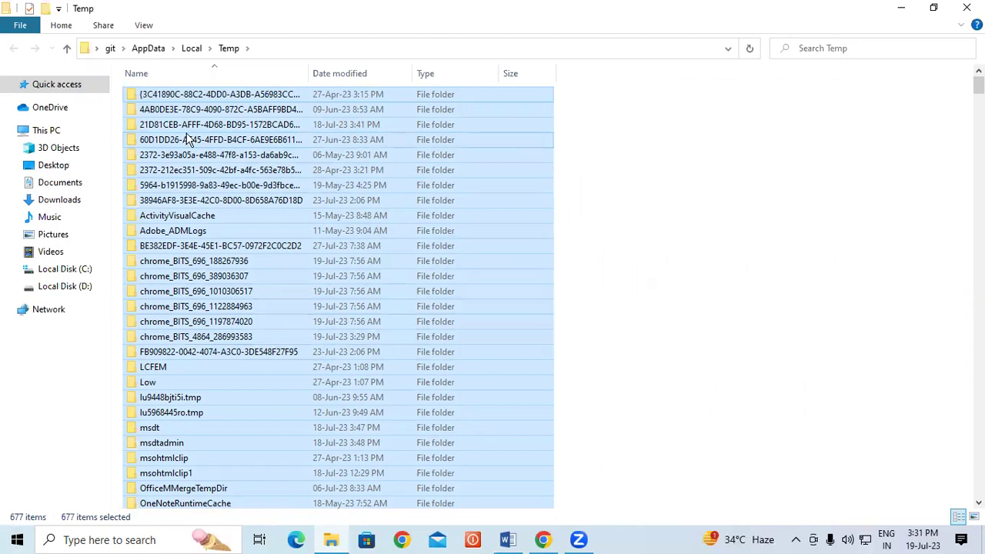
pyautogui.rightClick(197, 98)
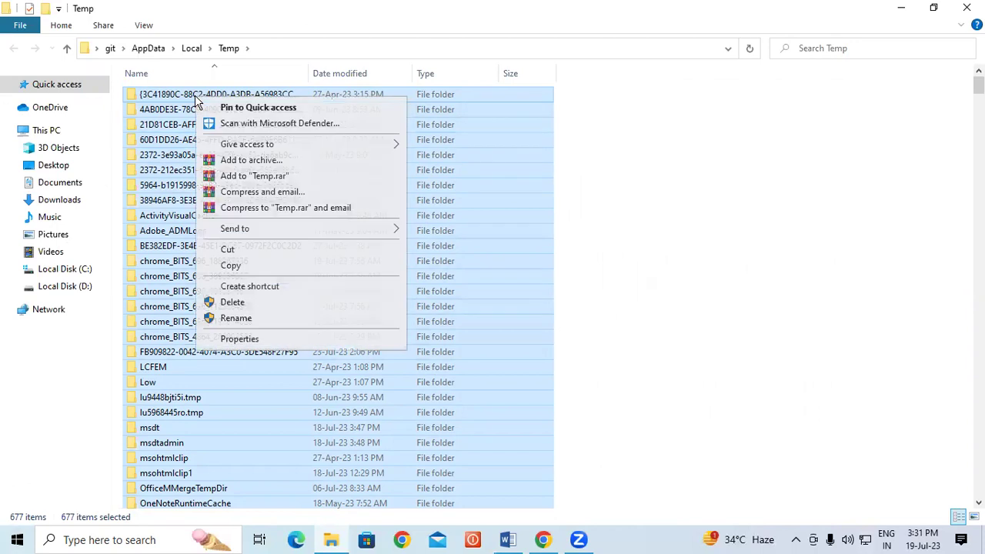
pyautogui.click(249, 301)
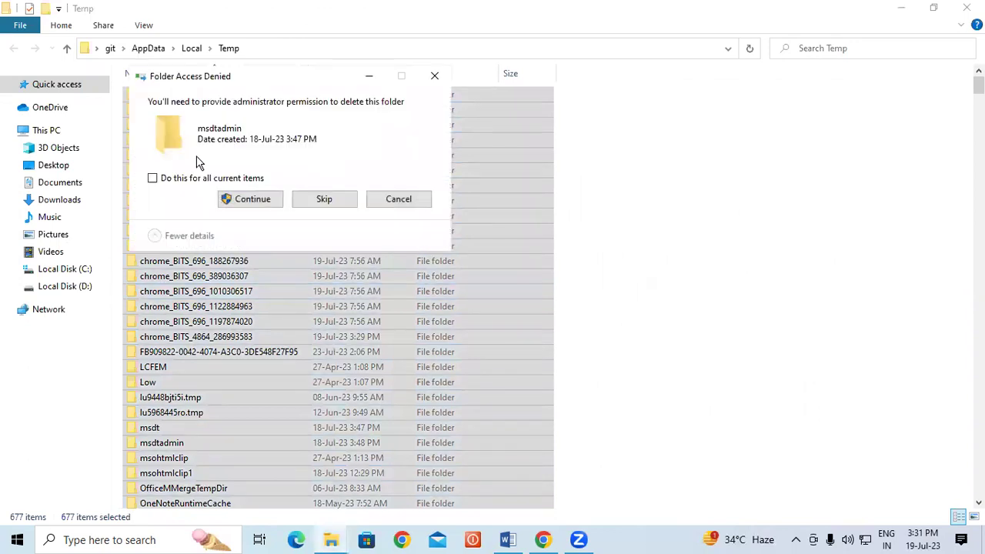
pyautogui.click(205, 181)
pyautogui.click(308, 201)
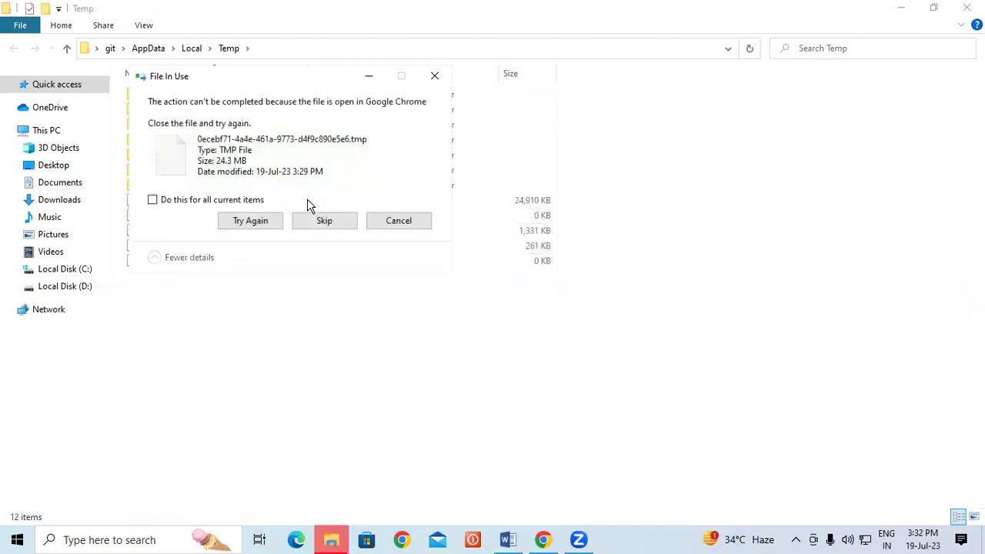
pyautogui.click(245, 199)
pyautogui.click(323, 221)
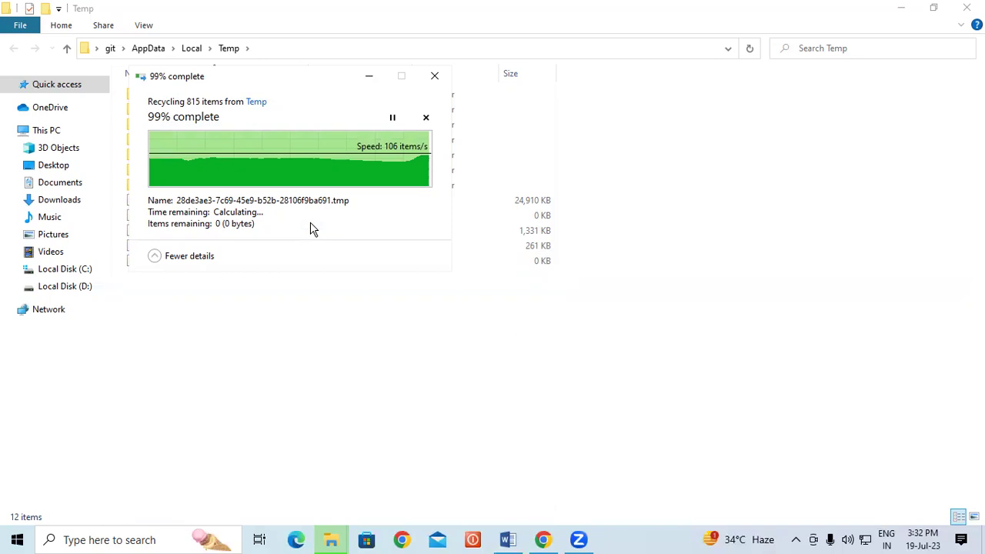
# Check the details of the running recycling operation and minimize its progress window.
pyautogui.click(156, 258)
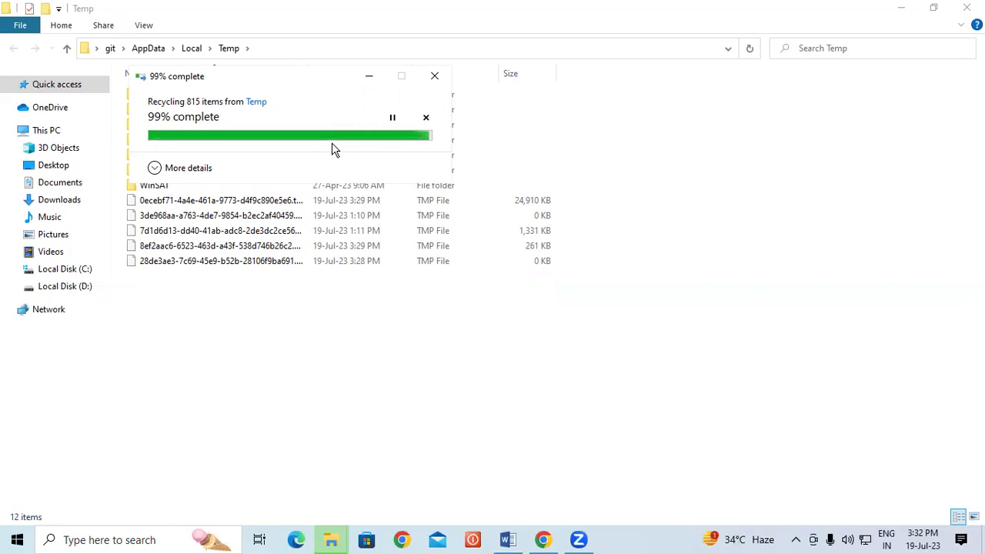
pyautogui.click(202, 167)
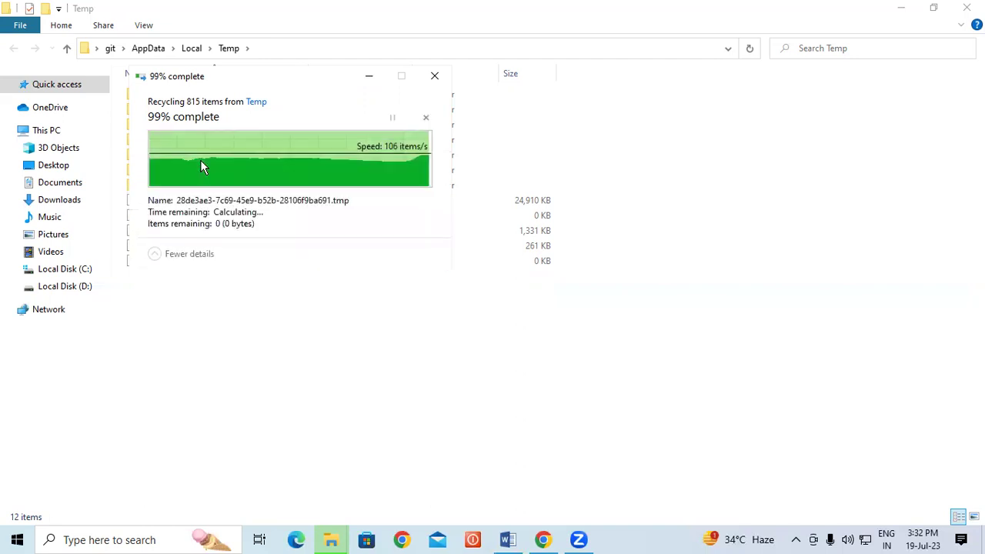
pyautogui.click(370, 77)
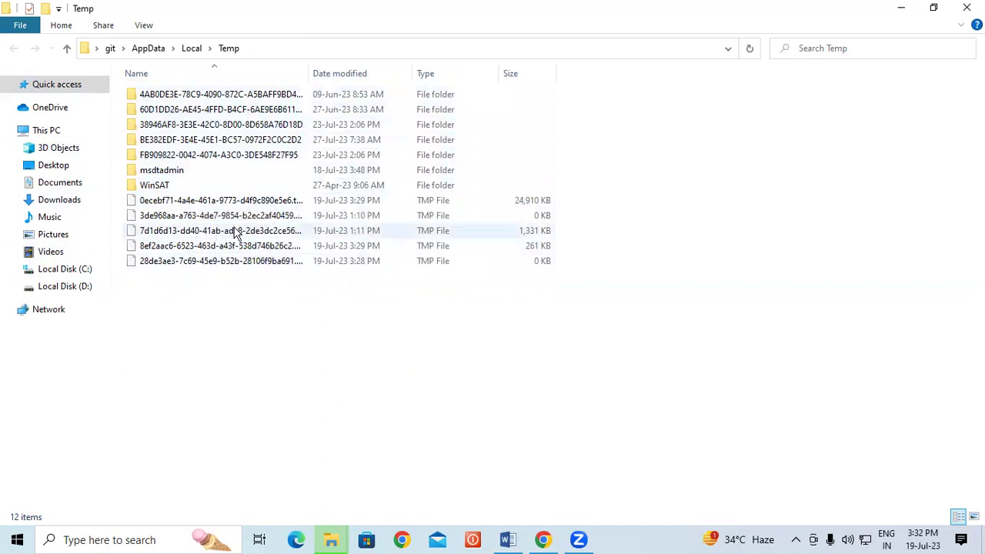
pyautogui.moveTo(343, 544)
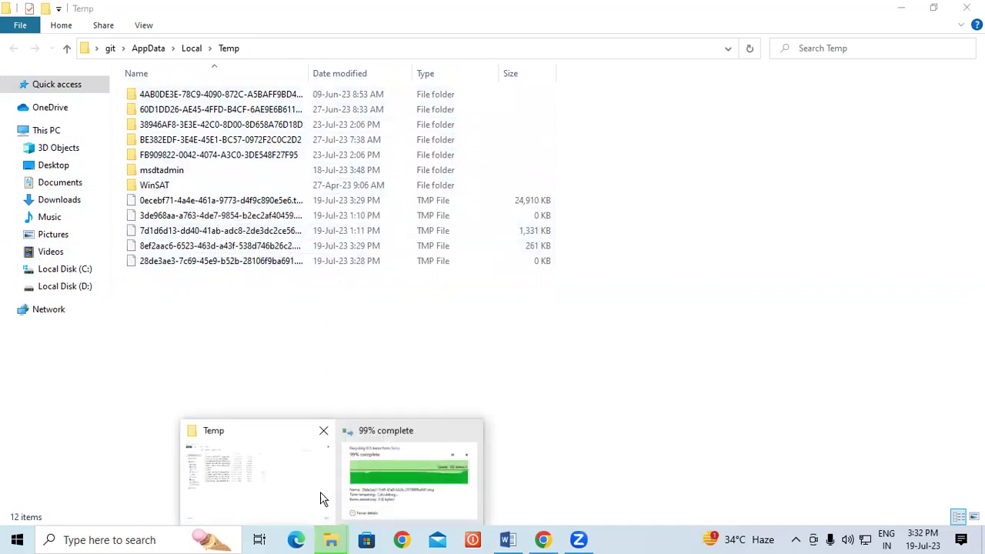
pyautogui.click(387, 469)
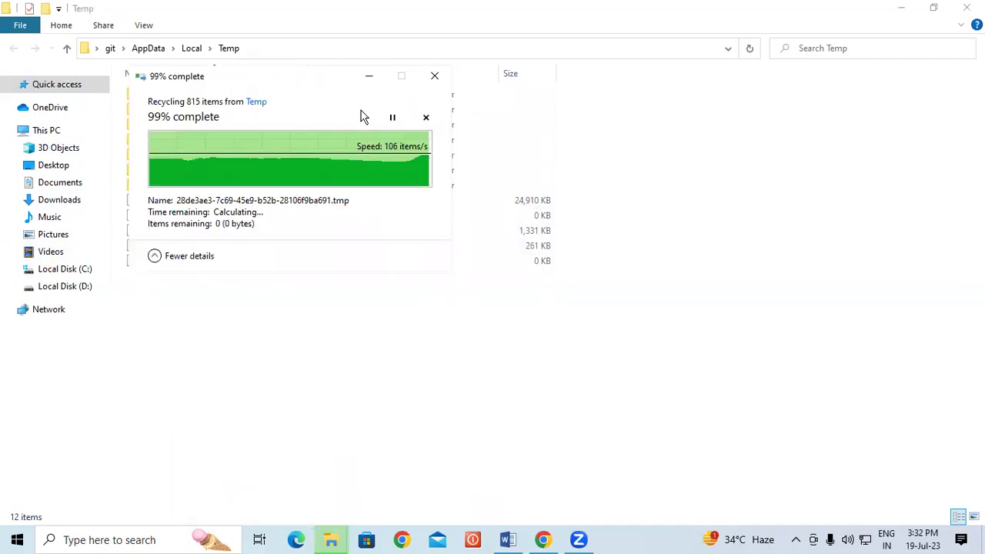
pyautogui.click(366, 80)
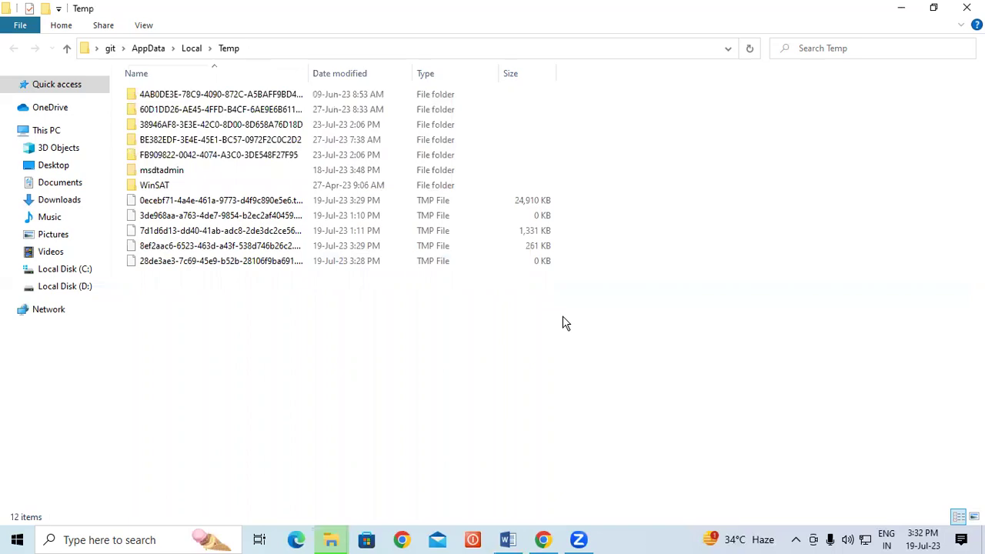
# Open the Recycle Bin from the desktop and permanently delete all its items.
pyautogui.press('super+d')
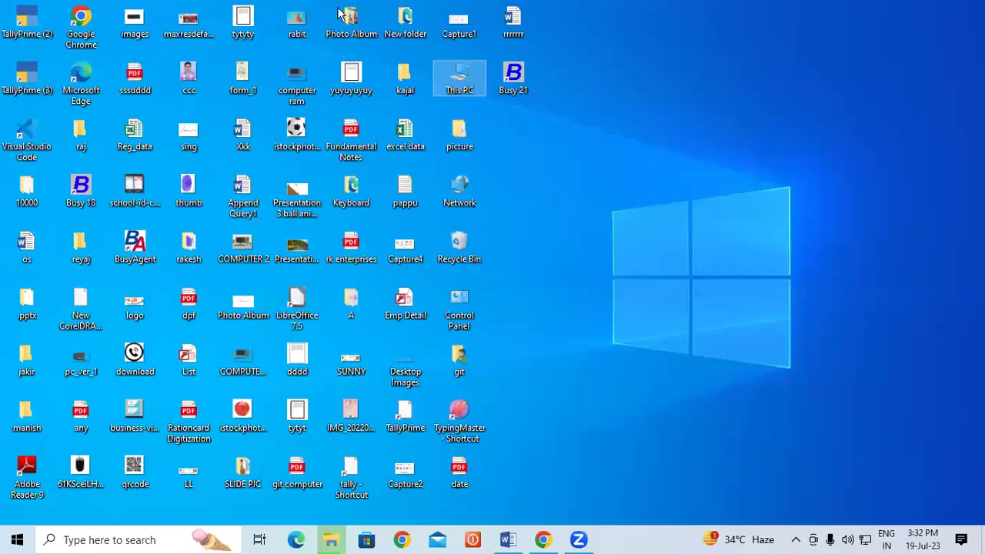
pyautogui.doubleClick(457, 248)
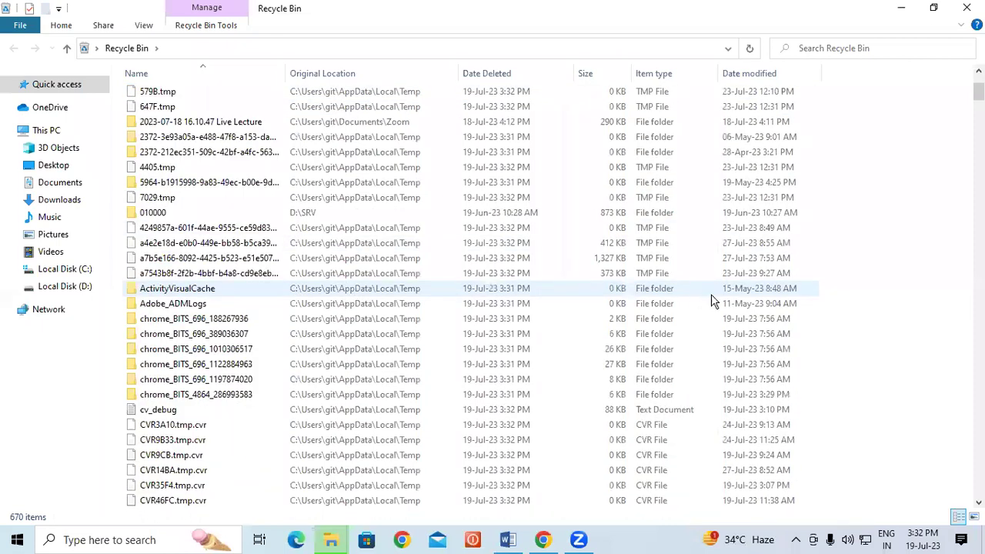
pyautogui.scroll(-3, 721, 300)
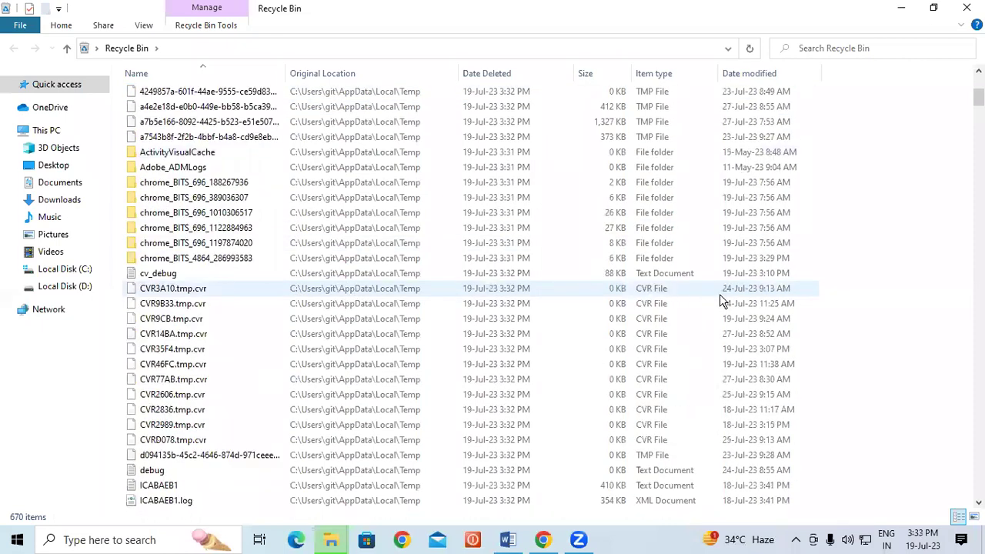
pyautogui.hotkey('ctrl', 'a')
pyautogui.rightClick(314, 163)
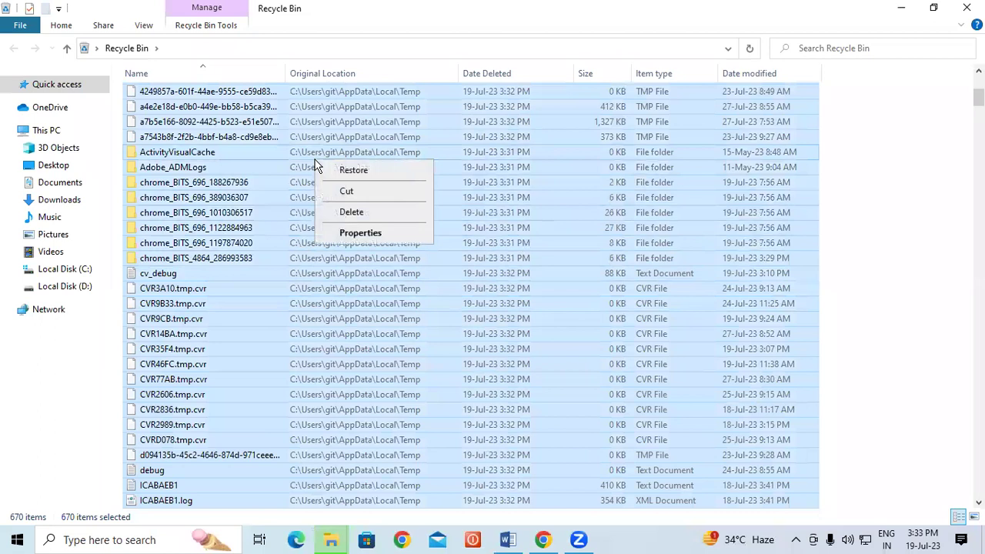
pyautogui.click(360, 214)
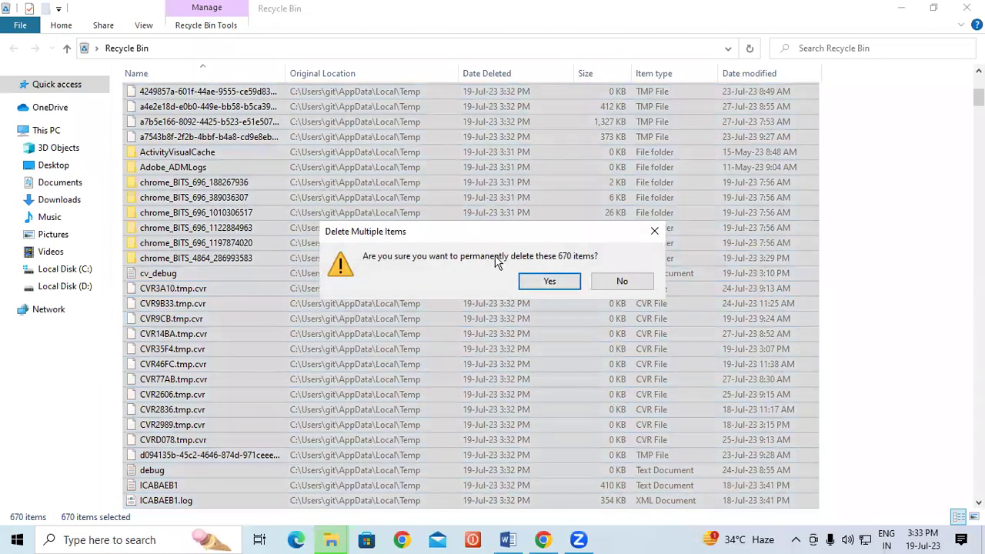
pyautogui.click(537, 281)
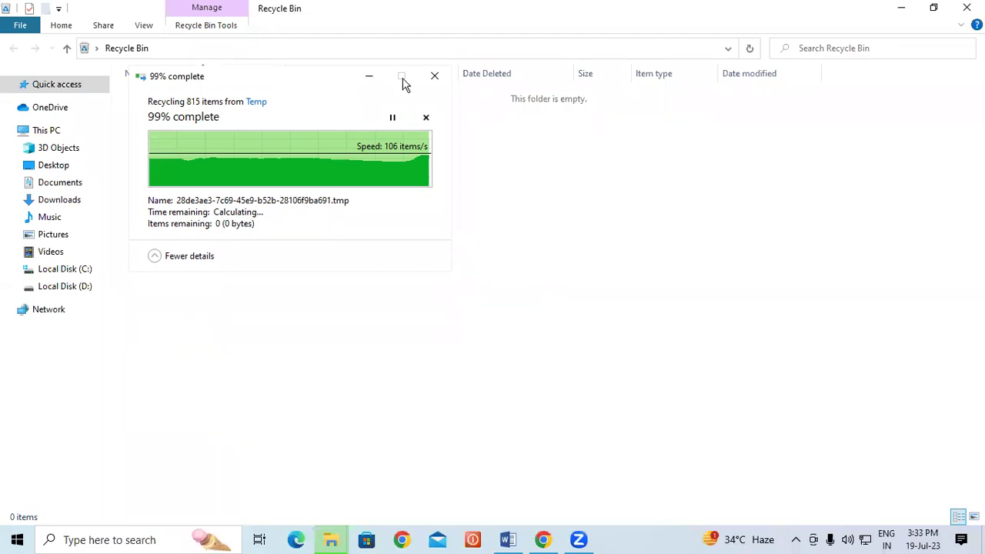
# Cancel the pending recycling operation, close its progress window and return to the Temp folder.
pyautogui.click(426, 117)
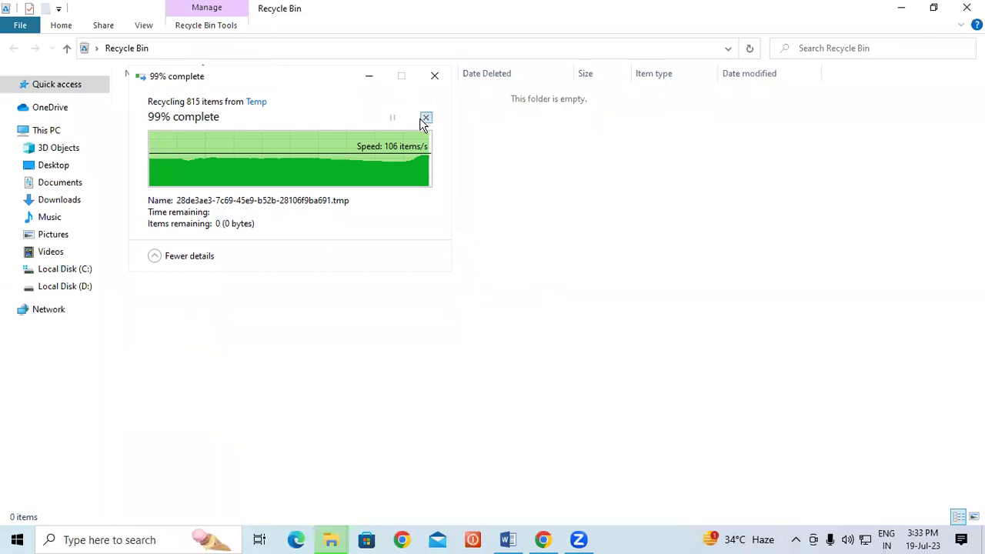
pyautogui.click(434, 76)
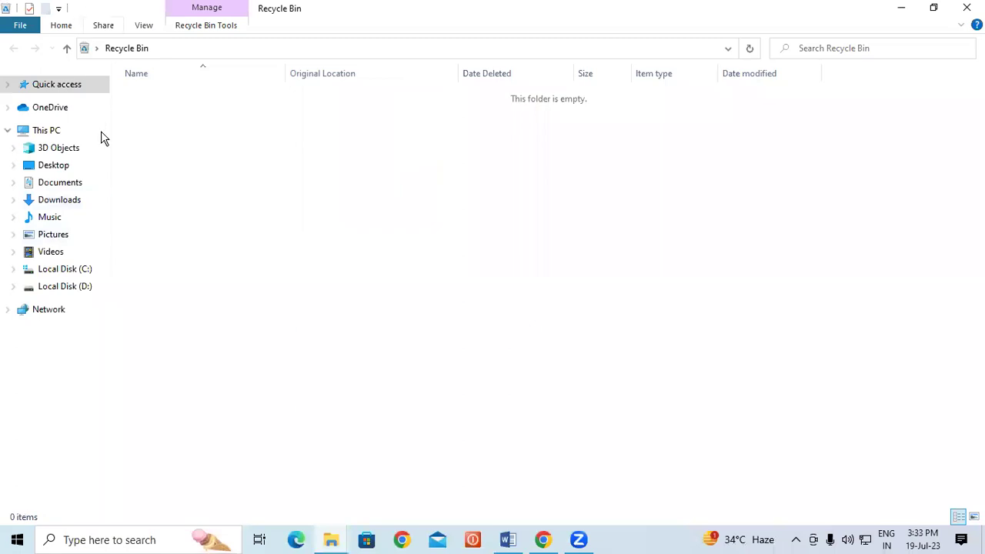
pyautogui.click(339, 543)
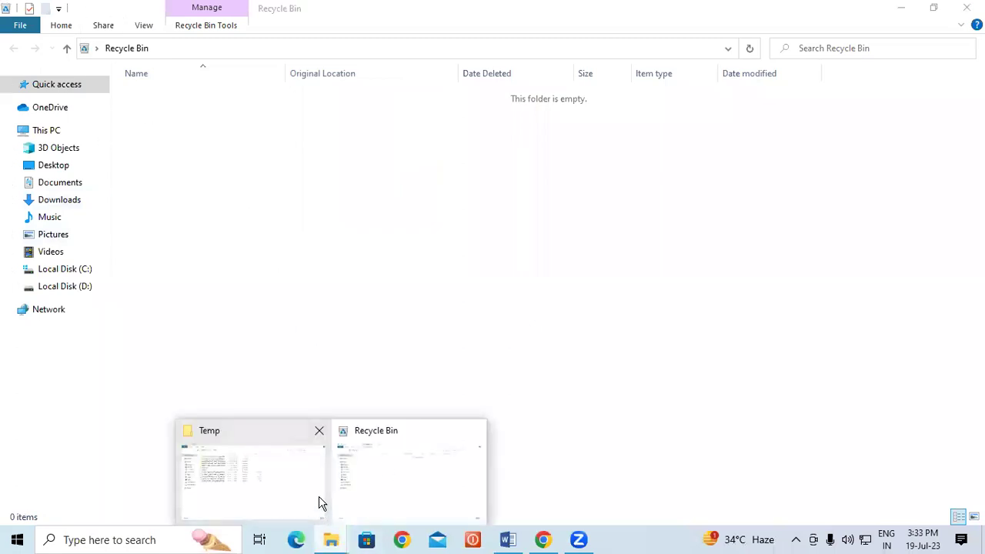
pyautogui.click(301, 488)
# Delete the remaining Temp items, continuing with administrator permission and skipping all files in use, and minimize the progress window.
pyautogui.moveTo(250, 308); pyautogui.dragTo(109, 80)
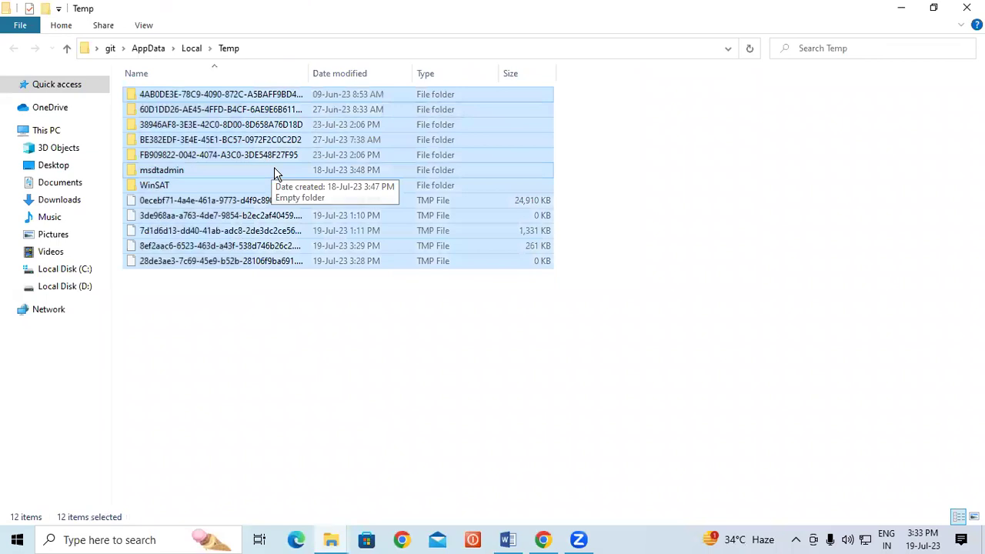
pyautogui.press('Delete')
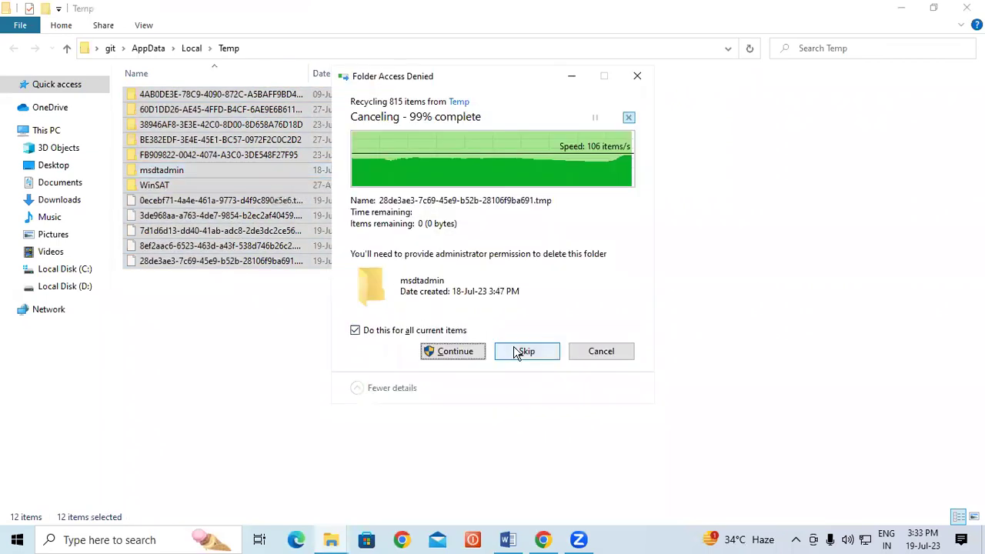
pyautogui.click(480, 353)
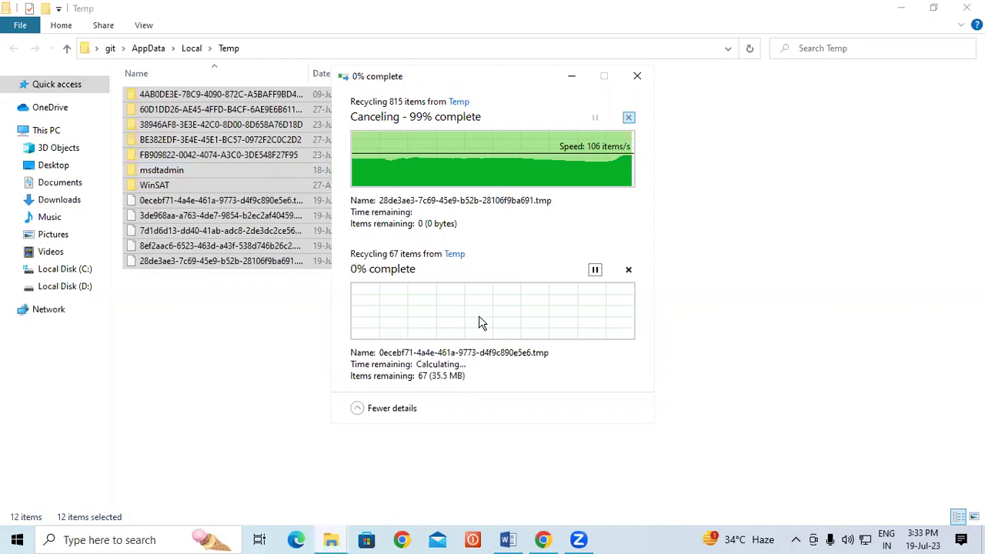
pyautogui.click(521, 373)
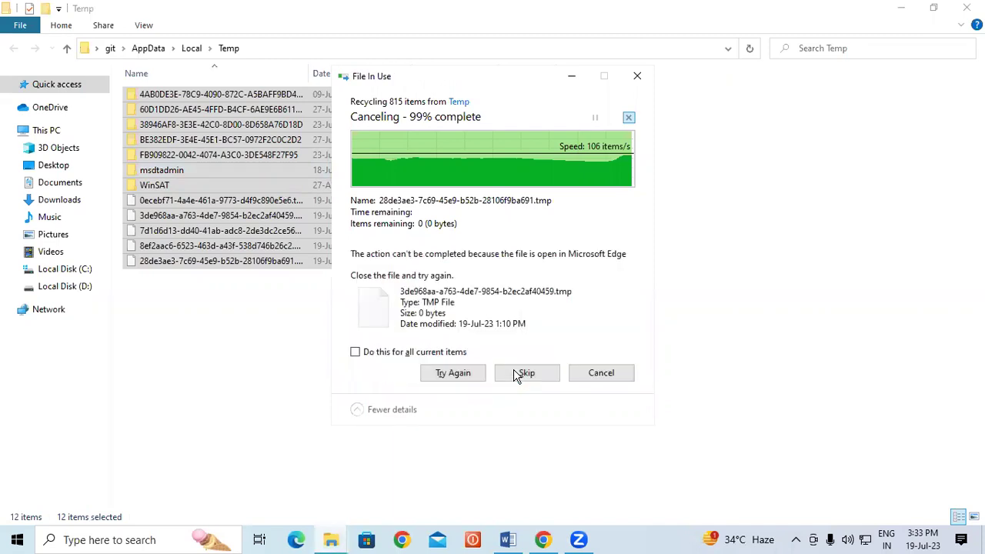
pyautogui.click(408, 352)
pyautogui.click(526, 376)
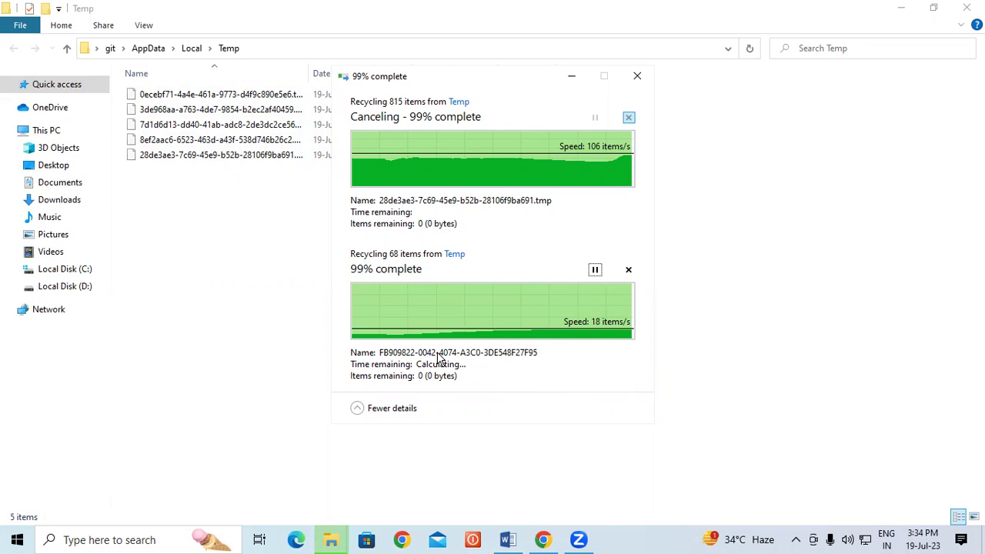
pyautogui.click(569, 77)
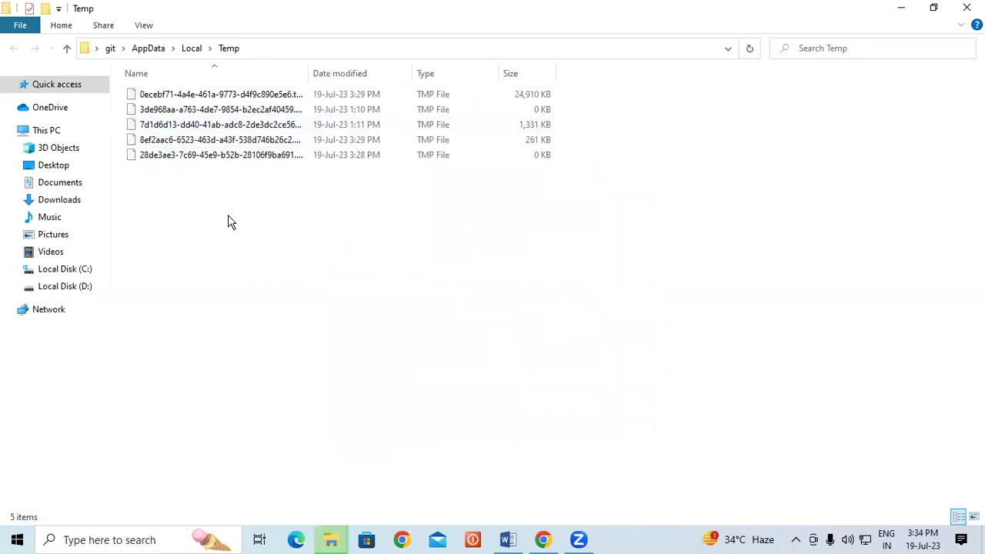
# Switch to the windows 10 tricks document in Word and review items 5 and 6 on removing temporary and prefetch files.
pyautogui.click(509, 539)
pyautogui.moveTo(162, 143); pyautogui.dragTo(235, 145)
pyautogui.click(235, 144)
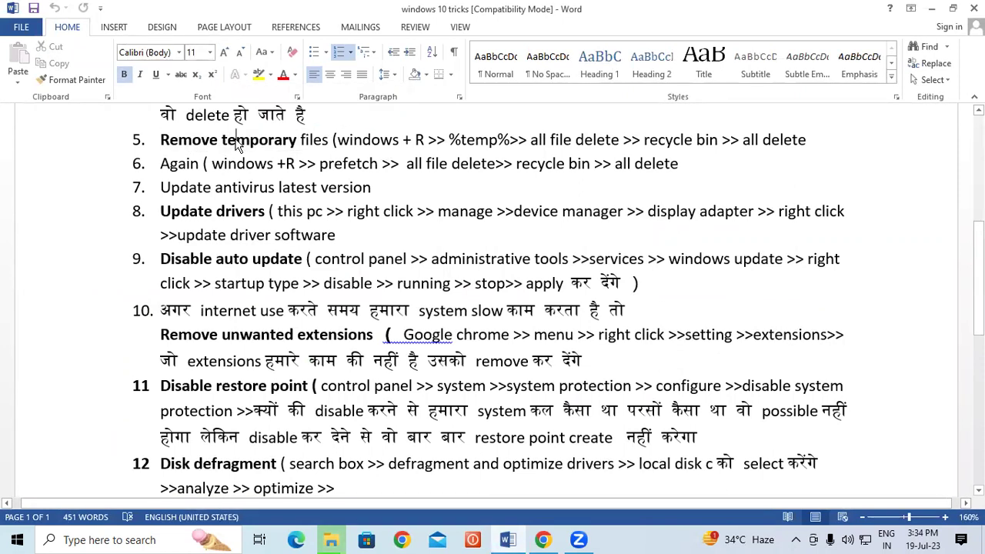
pyautogui.moveTo(163, 163); pyautogui.dragTo(366, 164)
pyautogui.click(178, 164)
pyautogui.click(277, 164)
pyautogui.click(362, 164)
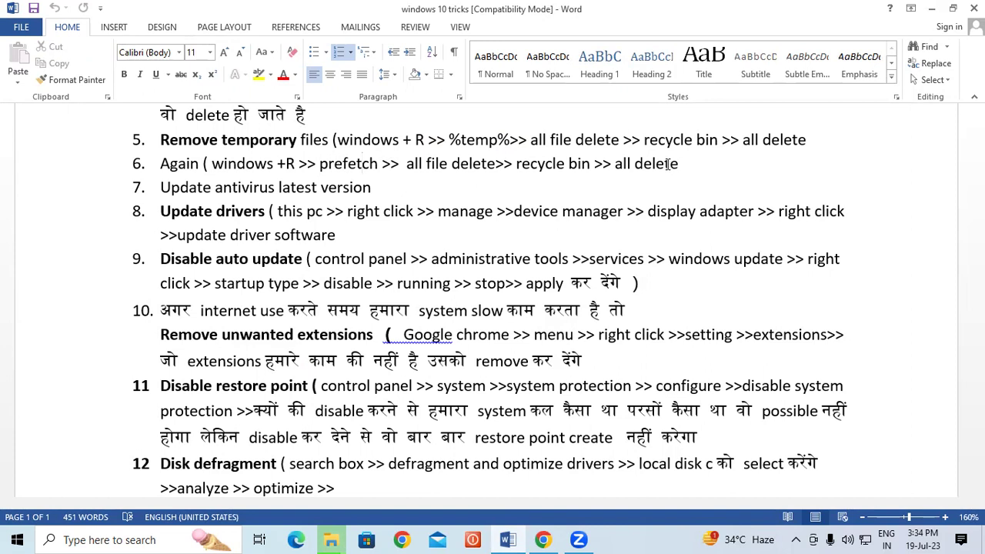
# Open the Windows prefetch folder by running Prefetch from the Run dialog.
pyautogui.press('super+r')
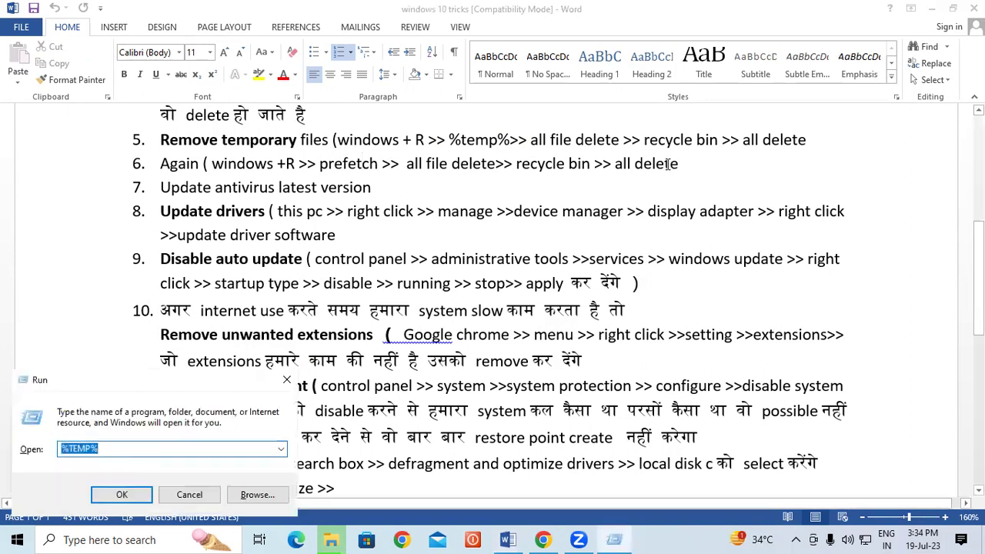
pyautogui.write('Pr')
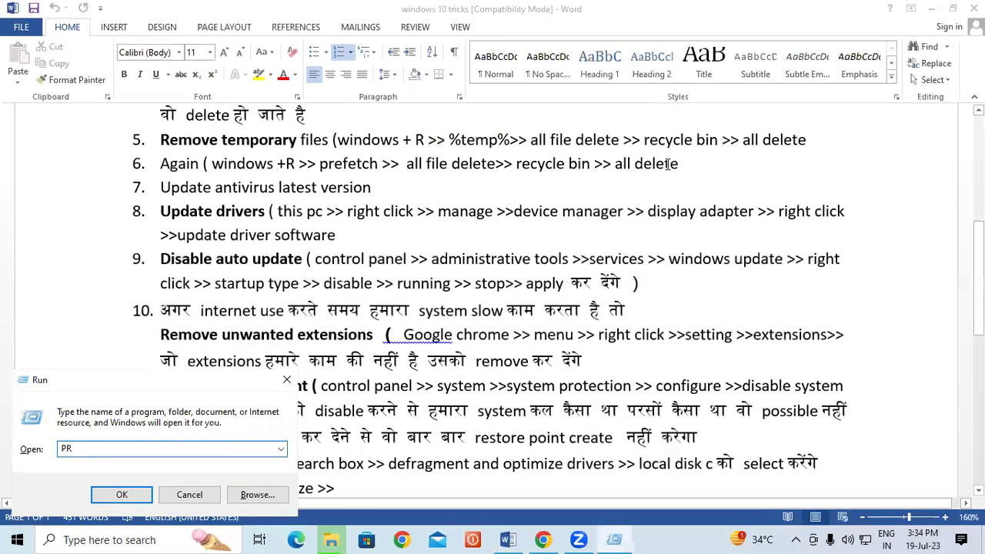
pyautogui.press('BackSpace')
pyautogui.press('BackSpace')
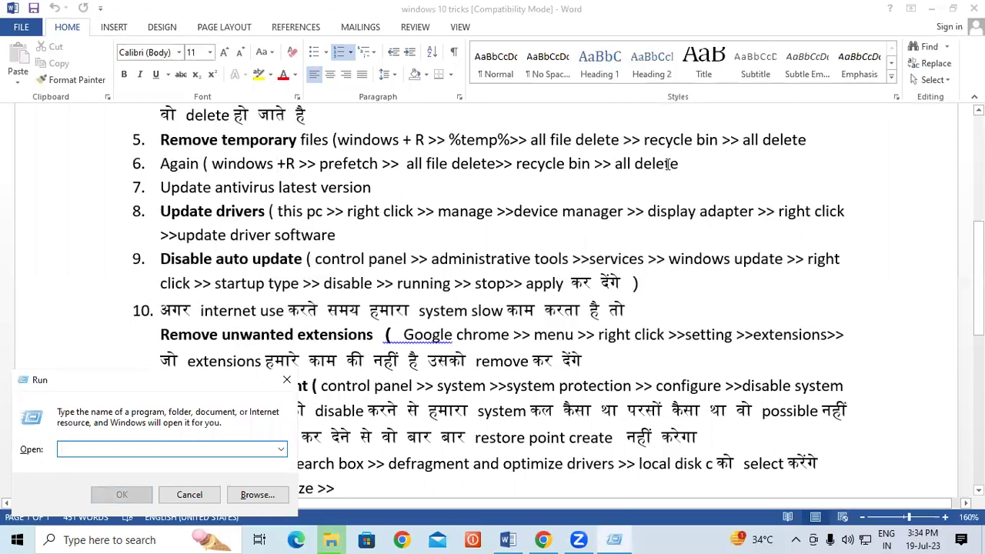
pyautogui.write('Pref')
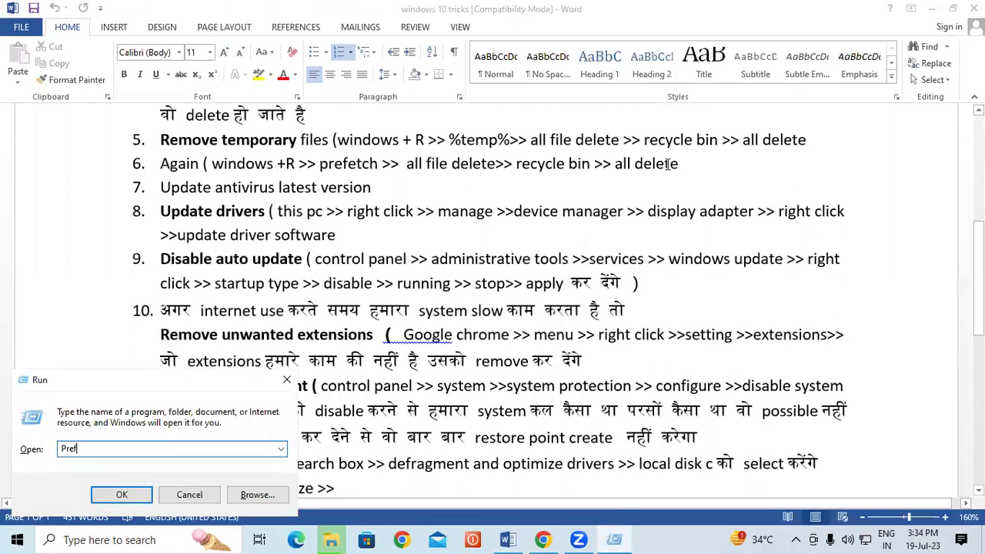
pyautogui.write('etch')
pyautogui.press('Return')
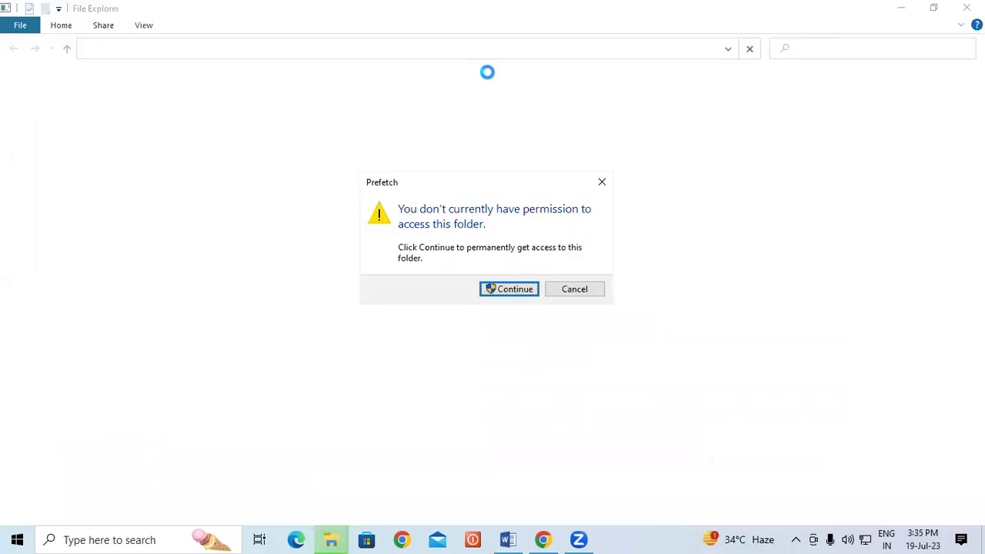
# Grant access to the Prefetch folder, permanently delete all its items while skipping the file in use, and close the open folder windows.
pyautogui.click(528, 287)
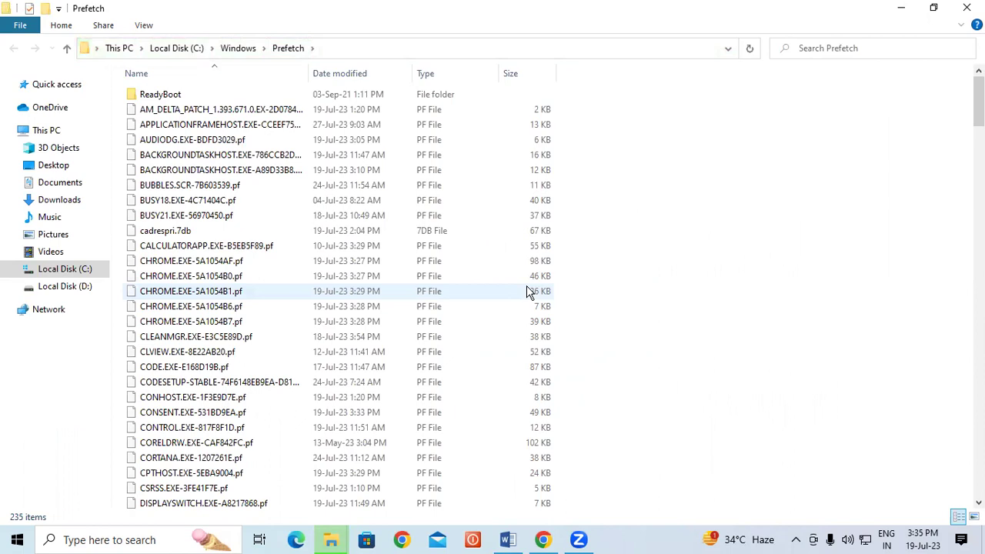
pyautogui.hotkey('ctrl', 'a')
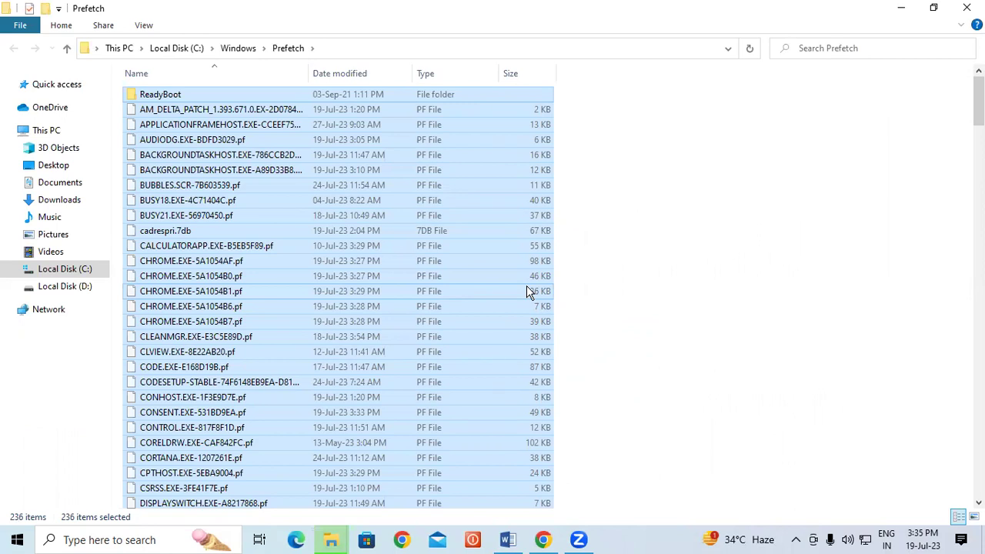
pyautogui.hotkey('shift', 'Delete')
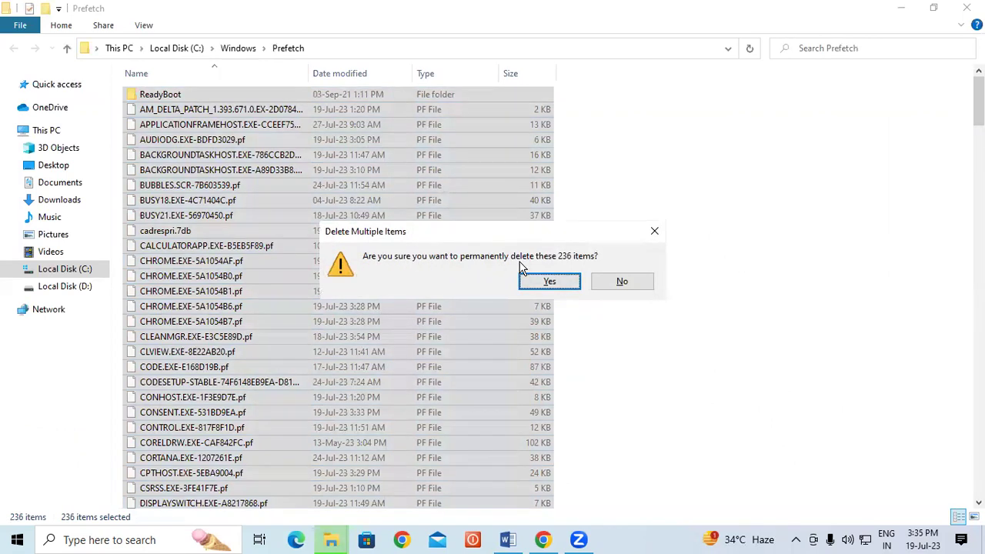
pyautogui.click(543, 282)
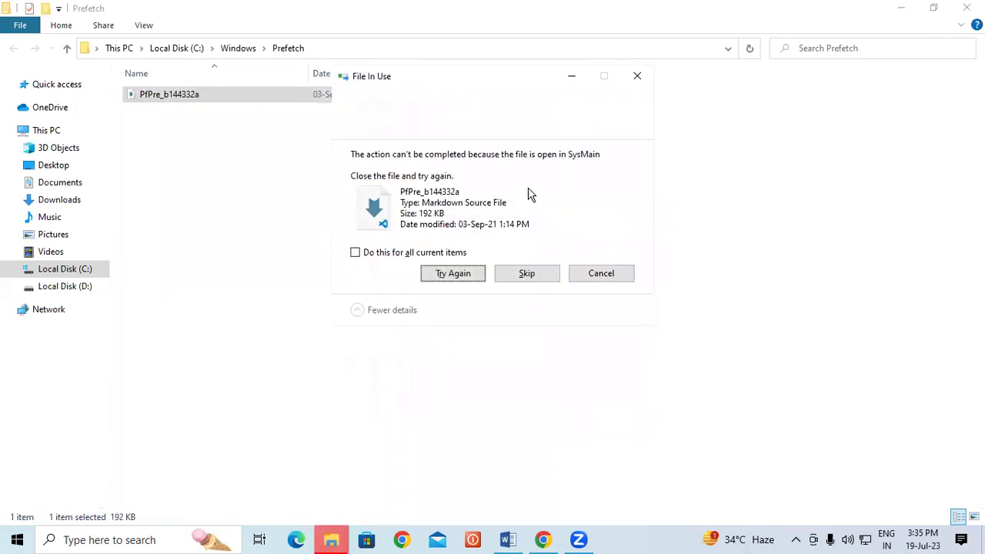
pyautogui.click(520, 221)
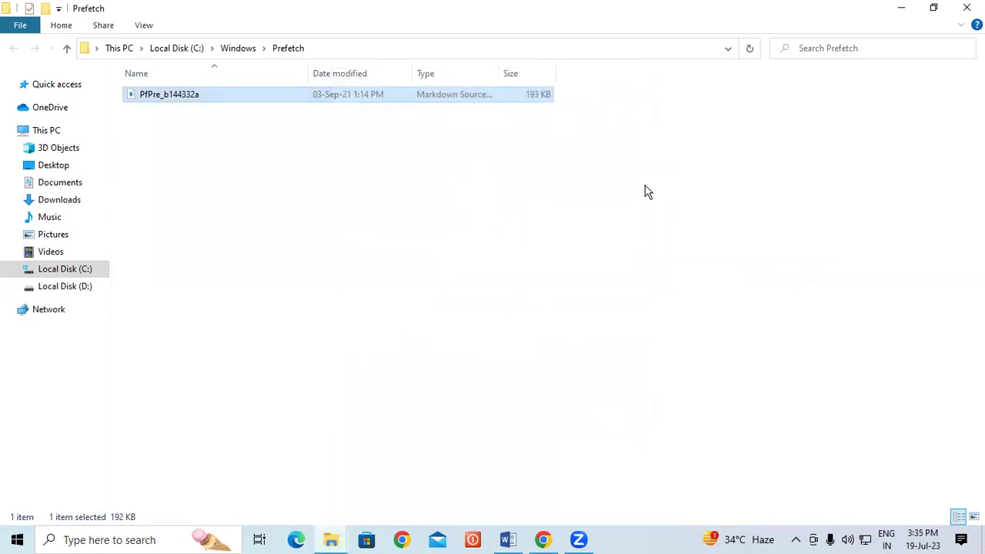
pyautogui.click(648, 190)
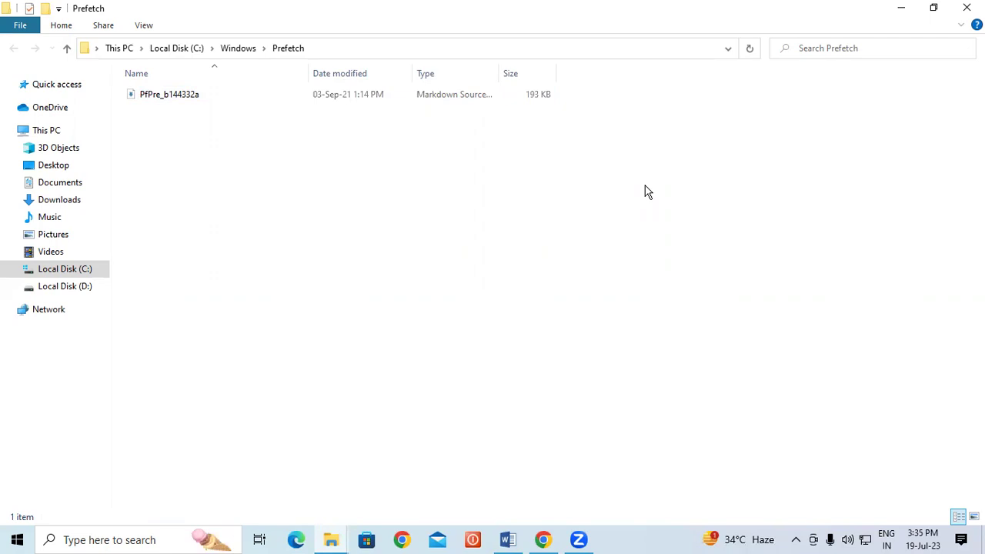
pyautogui.hotkey('ctrl', 'a')
pyautogui.hotkey('alt', 'F4')
pyautogui.hotkey('alt', 'F4')
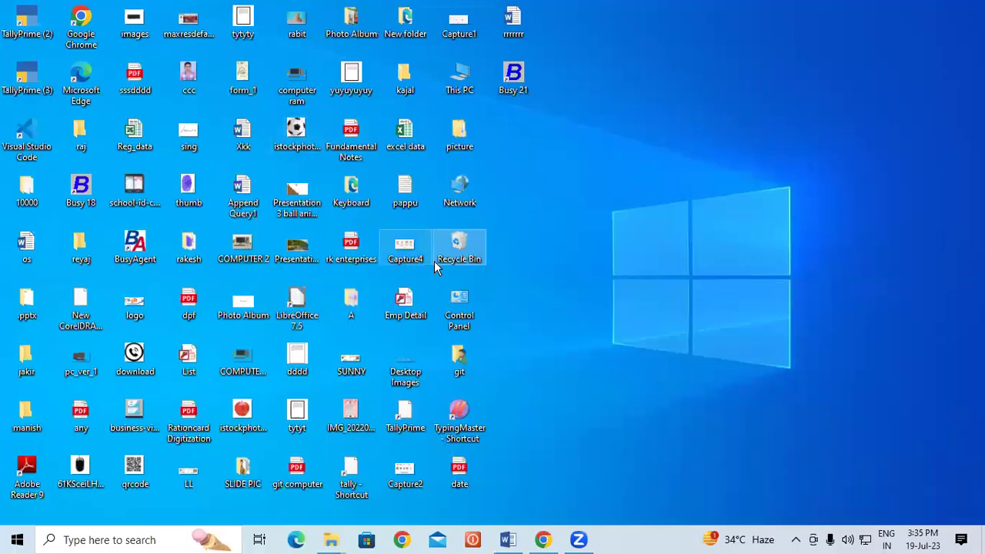
# Permanently delete everything in the Recycle Bin, continuing with administrator permission for all current items, and close its window.
pyautogui.doubleClick(464, 243)
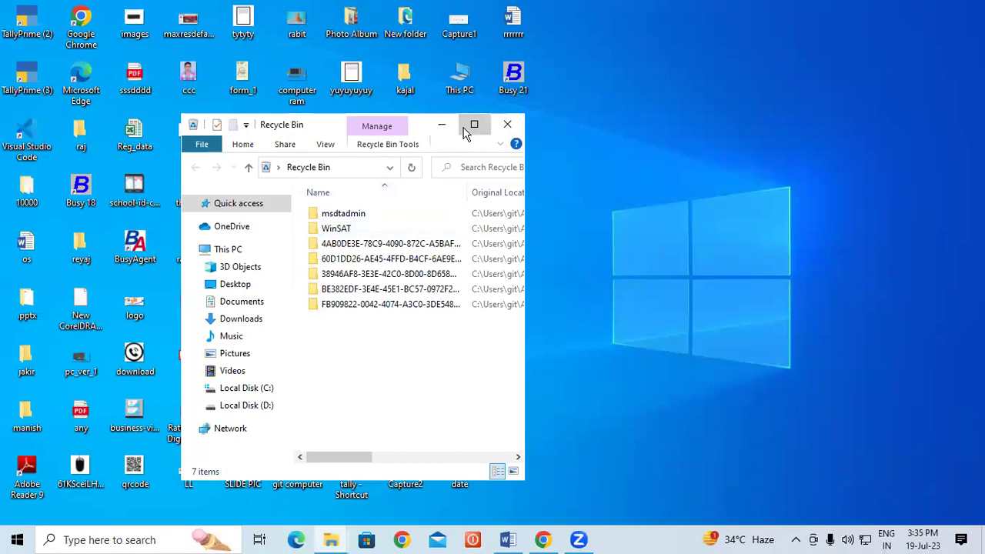
pyautogui.click(474, 125)
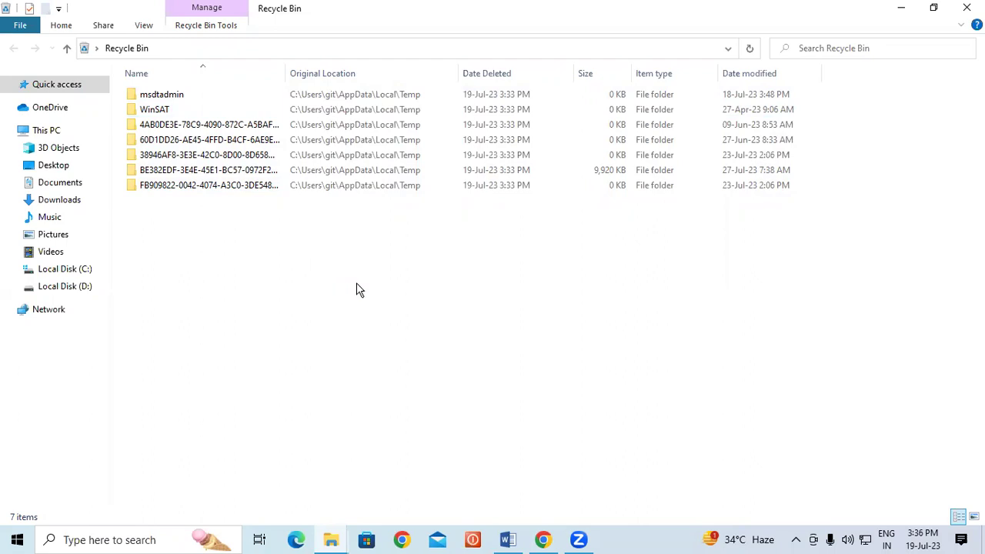
pyautogui.hotkey('ctrl', 'a')
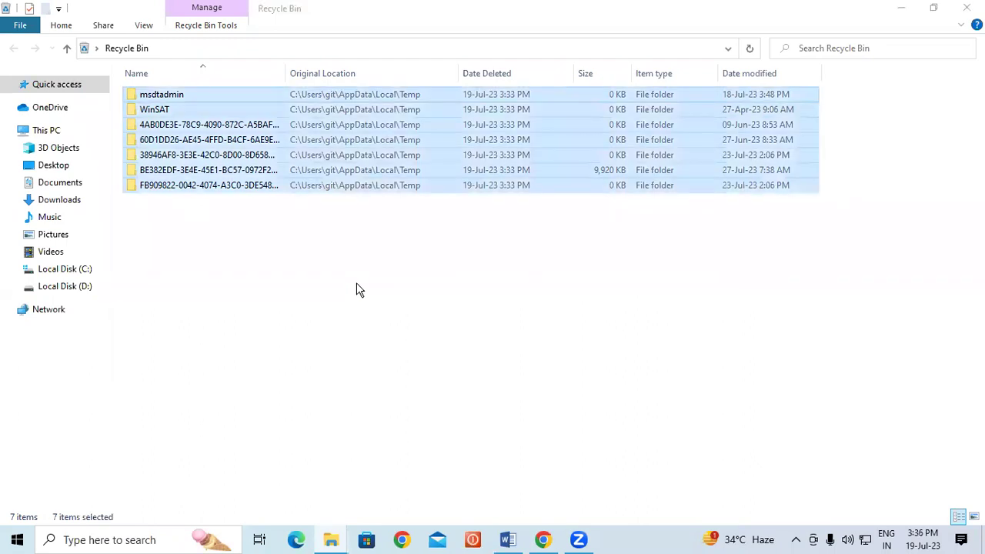
pyautogui.press('Delete')
pyautogui.click(535, 282)
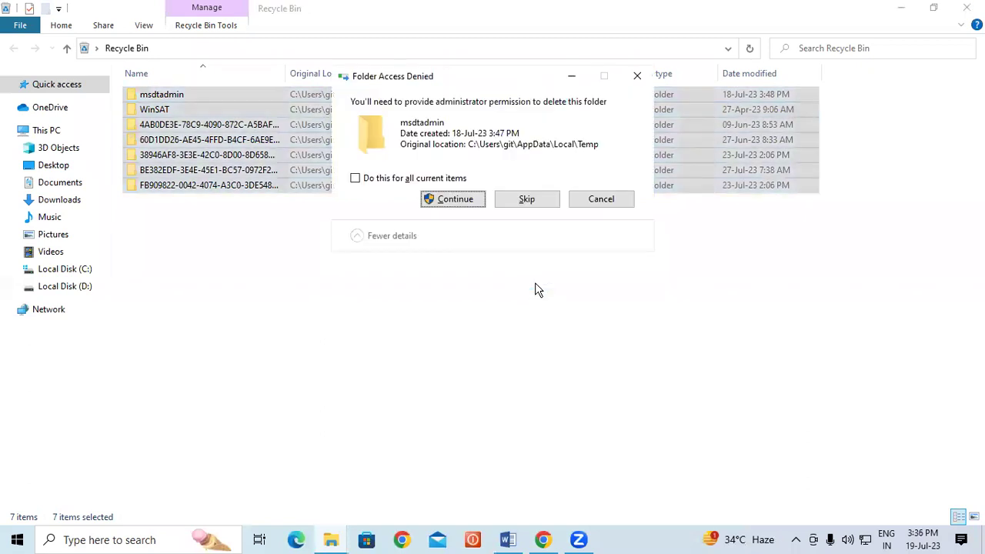
pyautogui.click(462, 203)
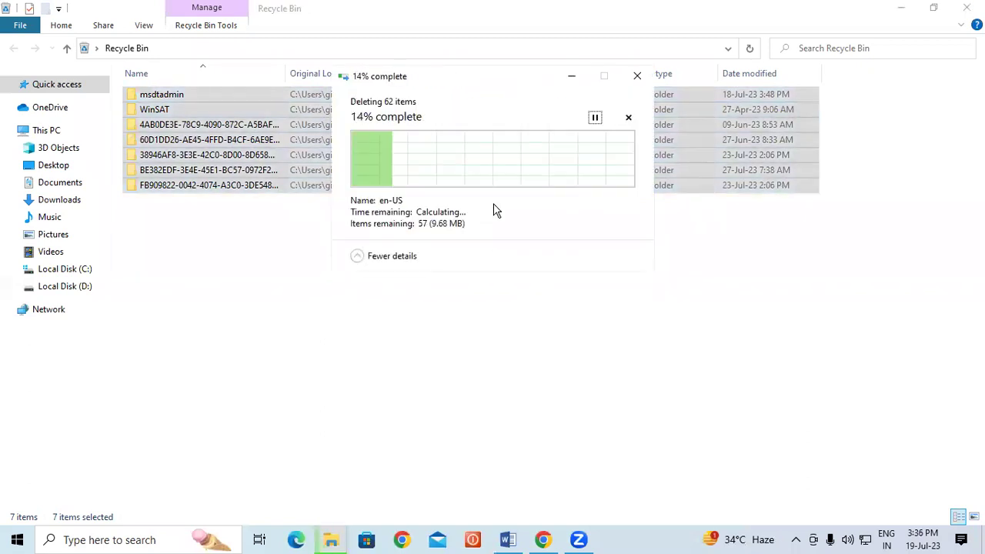
pyautogui.click(372, 186)
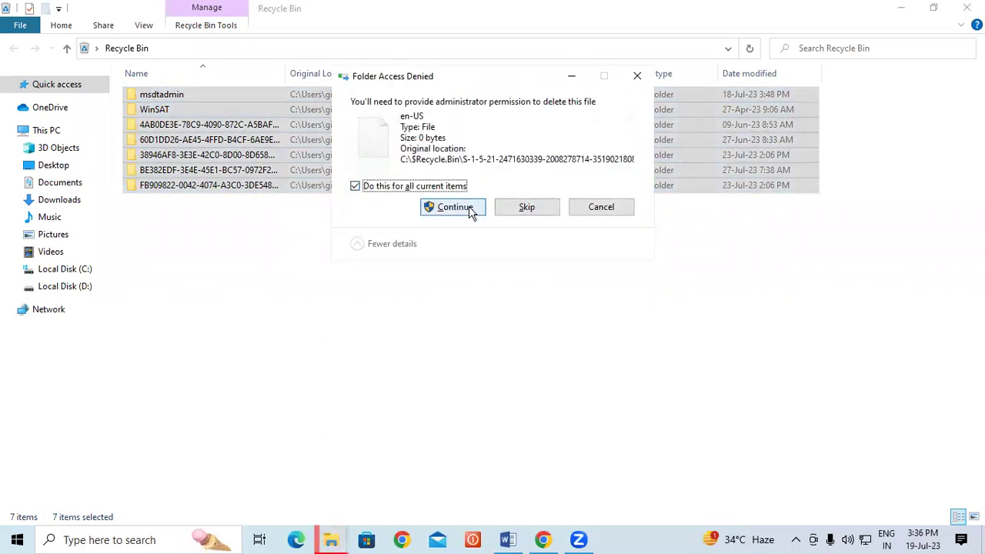
pyautogui.click(468, 212)
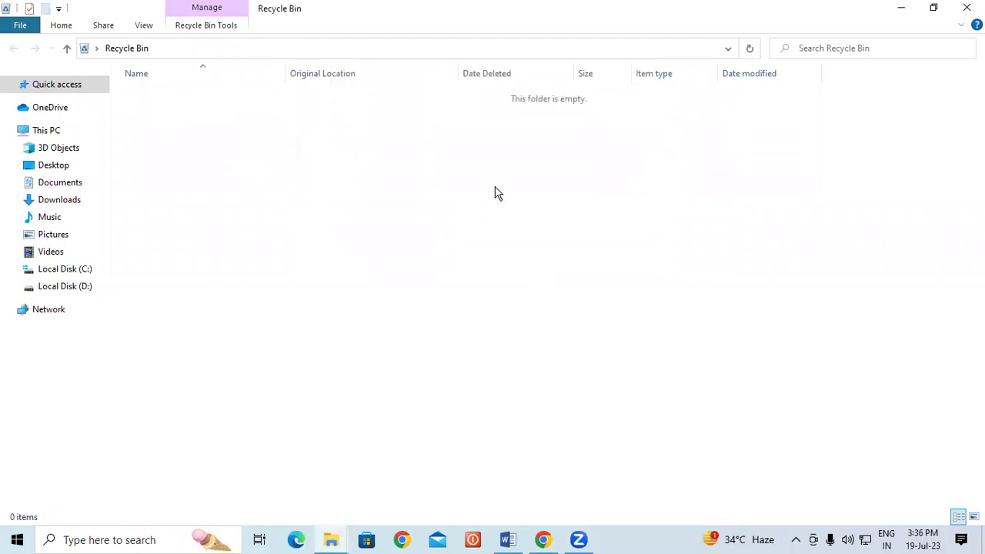
pyautogui.click(967, 8)
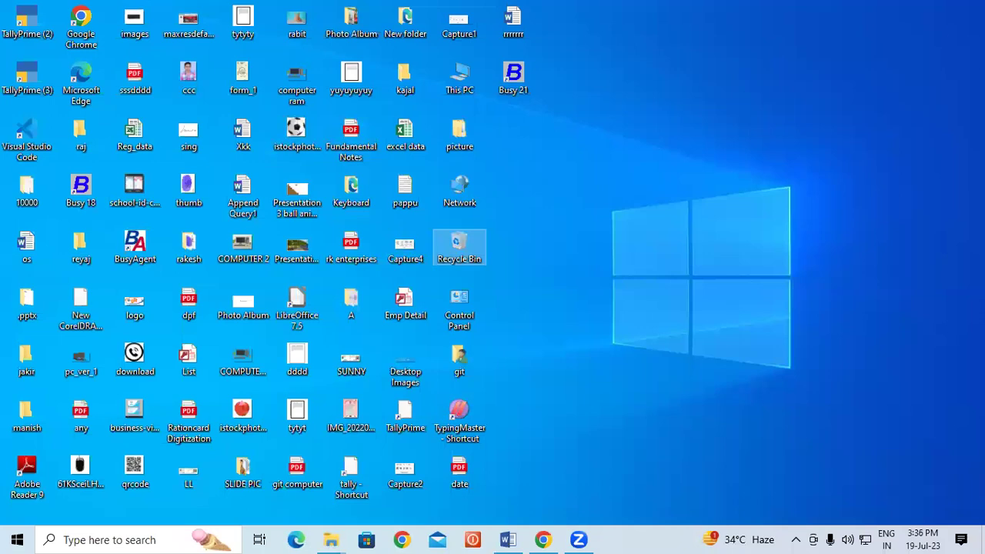
# Switch to the windows 10 tricks document in Word and review item 7 on updating the antivirus to the latest version.
pyautogui.click(511, 539)
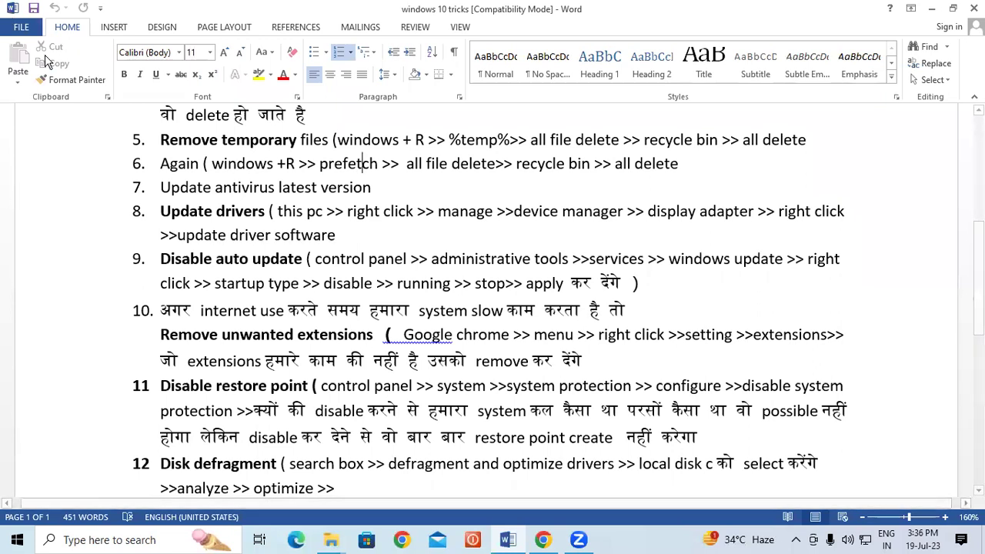
pyautogui.moveTo(159, 188); pyautogui.dragTo(358, 199)
pyautogui.click(373, 194)
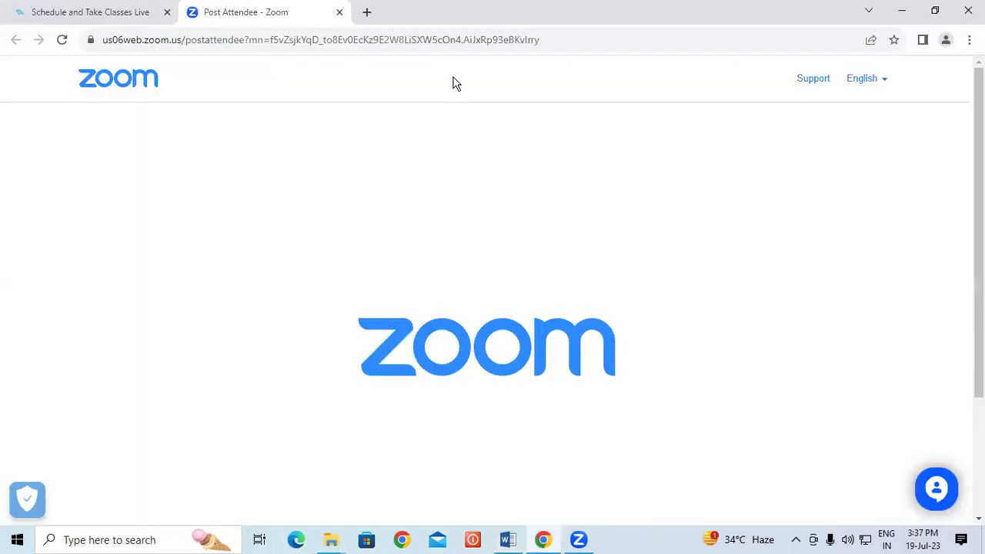
# Search Google for latest antivirus quick heal in a new Chrome tab.
pyautogui.click(368, 12)
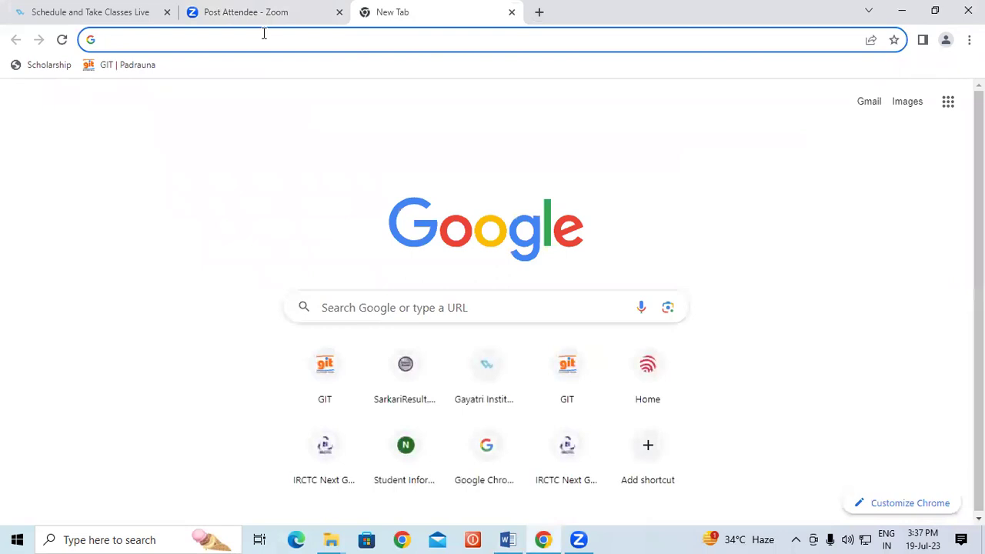
pyautogui.write('lates')
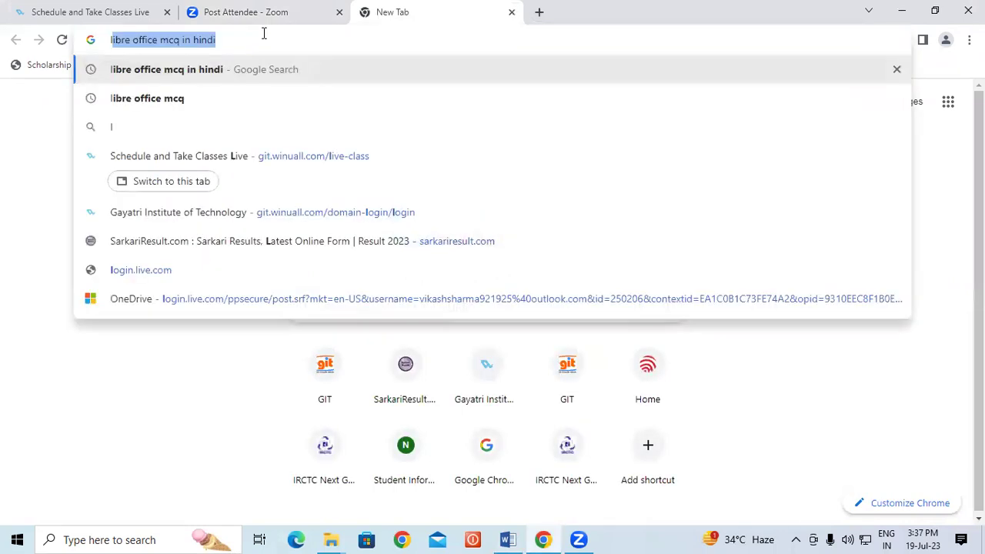
pyautogui.write('t anti')
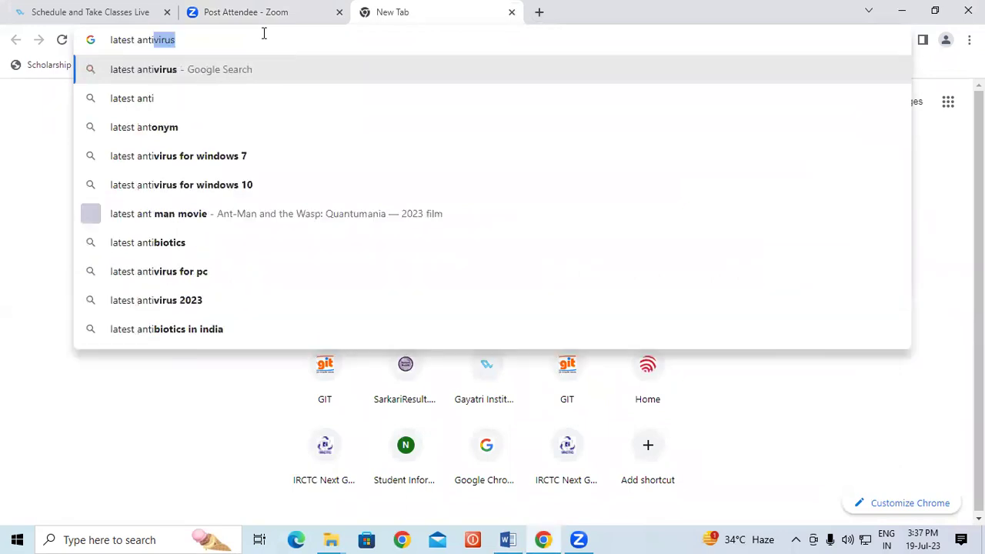
pyautogui.write('virus ')
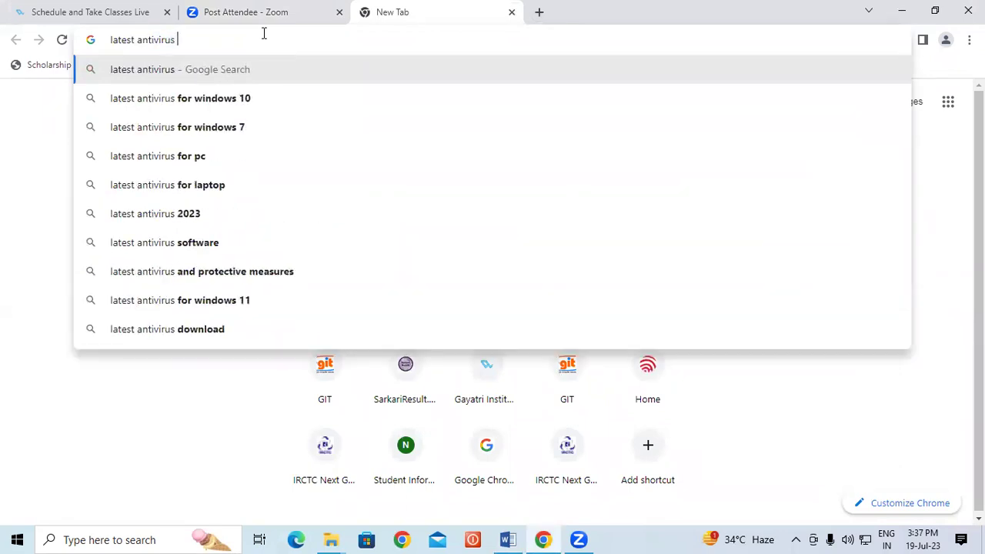
pyautogui.write('qu')
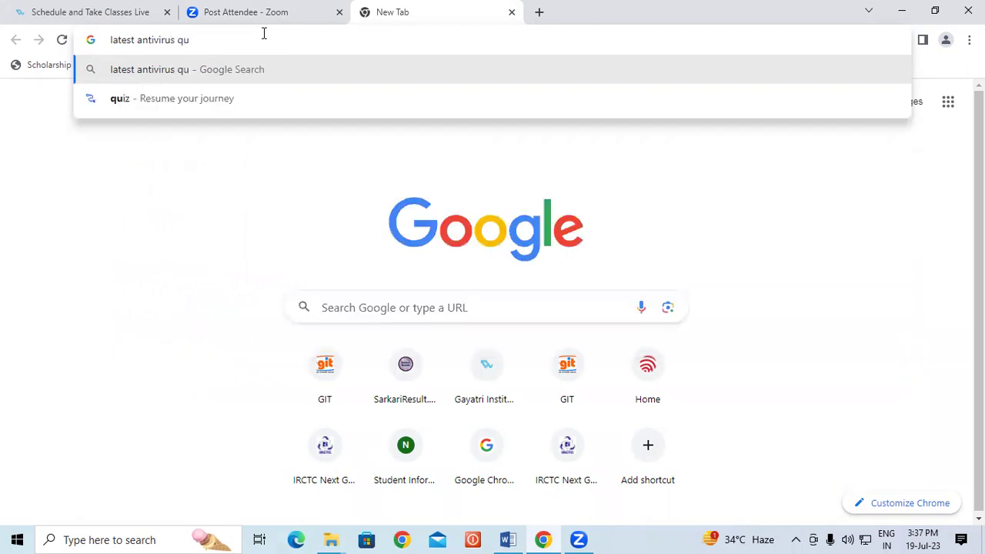
pyautogui.write('ick')
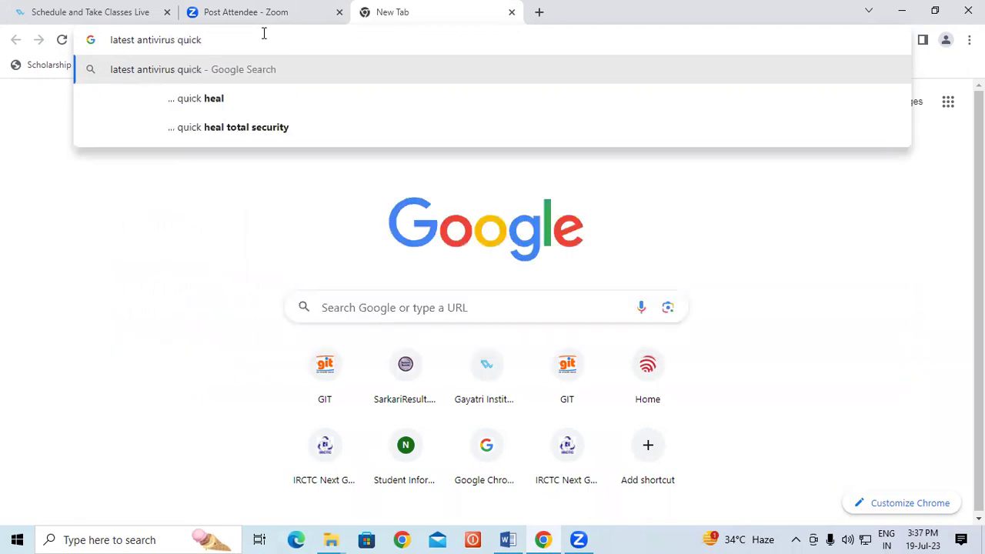
pyautogui.click(242, 103)
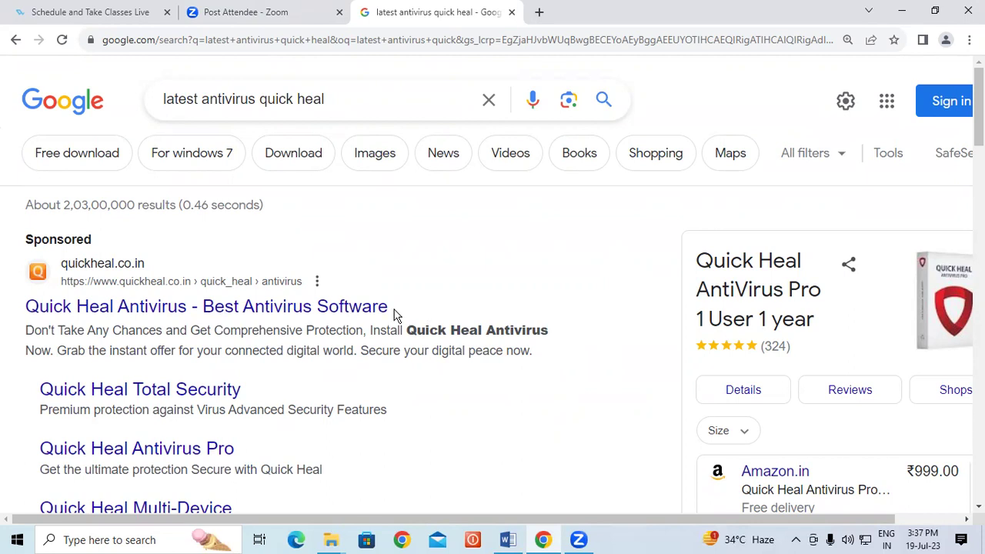
# Examine the Quick Heal search results, including the shop offers and prices and the official download and upgrade links.
pyautogui.moveTo(788, 521); pyautogui.dragTo(862, 522)
pyautogui.scroll(-1, 875, 418)
pyautogui.scroll(-2, 777, 397)
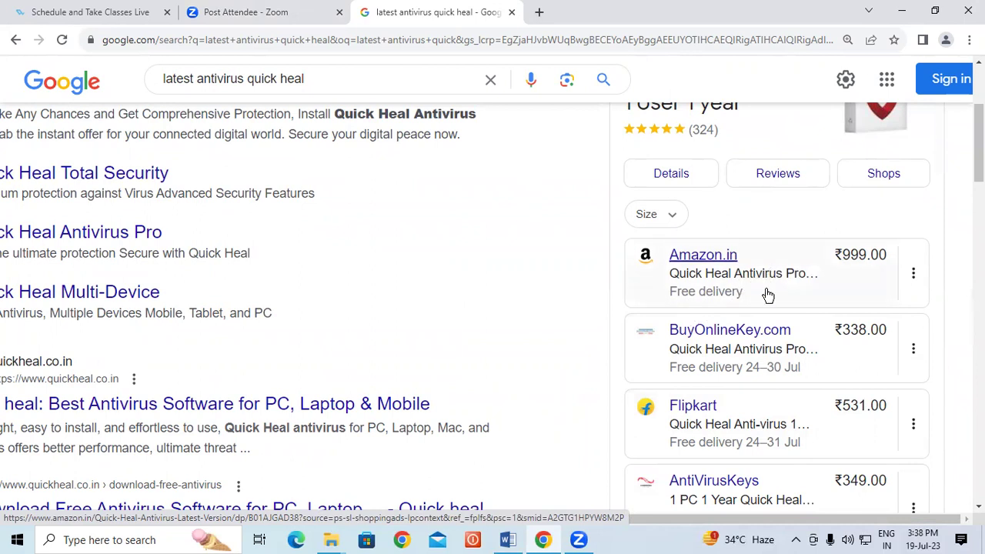
pyautogui.scroll(-1, 751, 420)
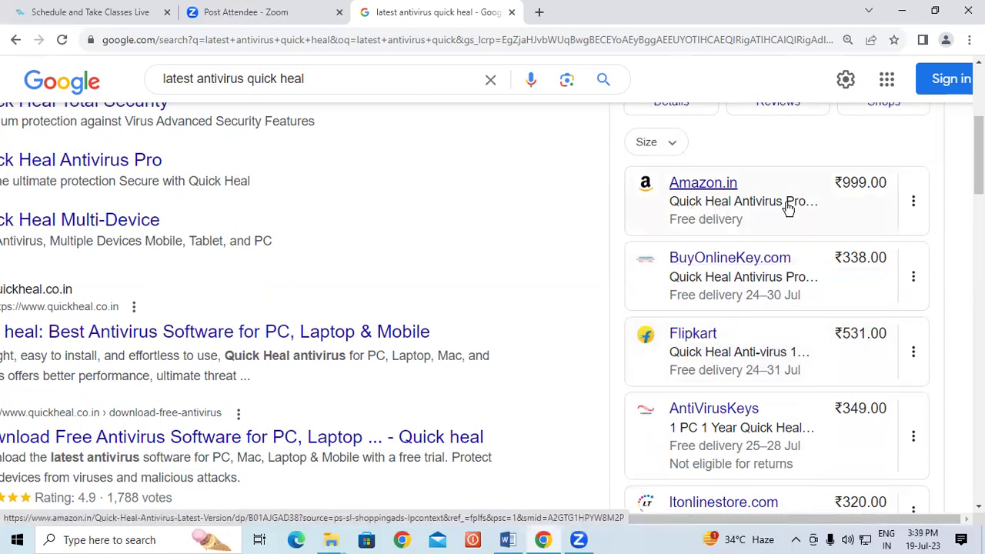
pyautogui.scroll(2, 457, 242)
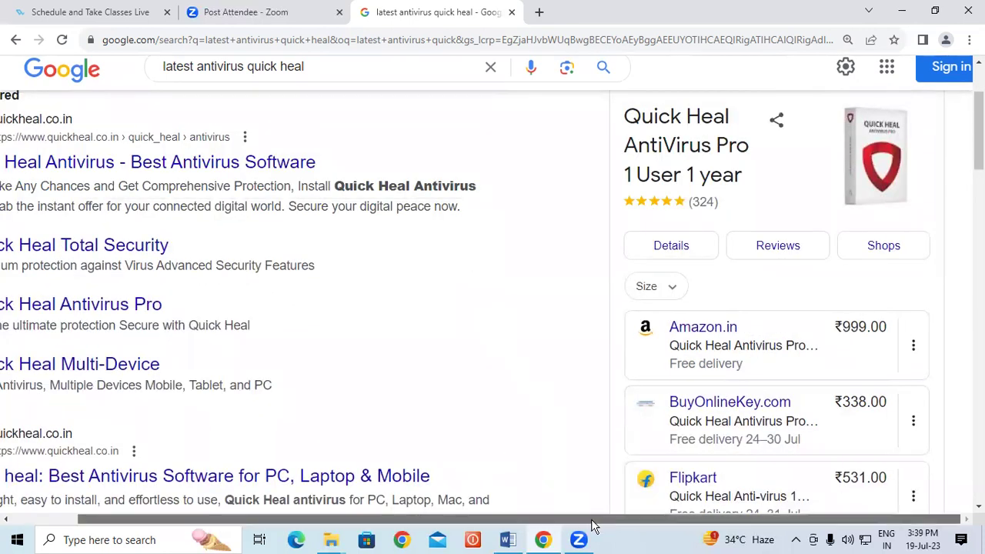
pyautogui.hscroll(-1, 592, 525)
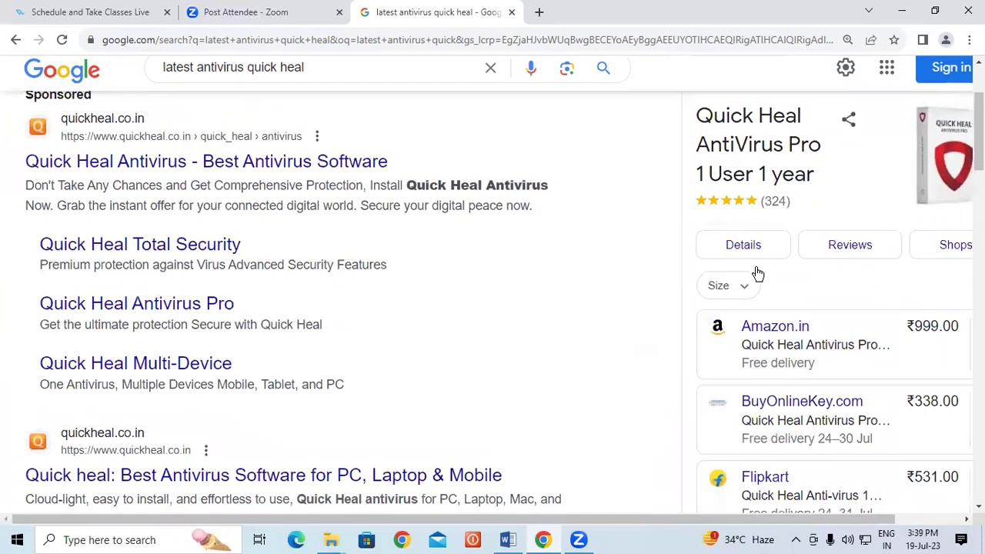
pyautogui.scroll(-3, 758, 273)
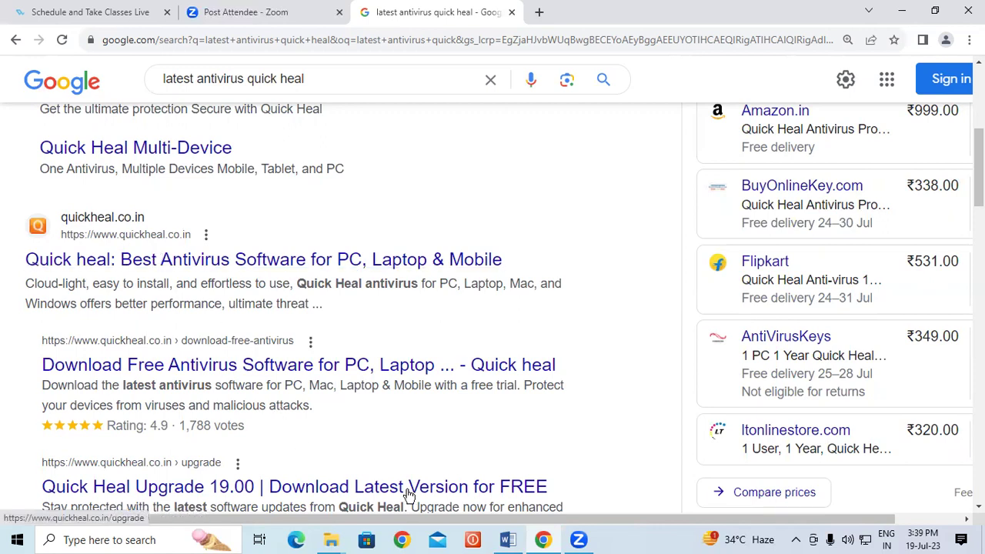
# Return to the windows 10 tricks document in Word and review items 8 and 9 on updating drivers and disabling auto update.
pyautogui.click(508, 541)
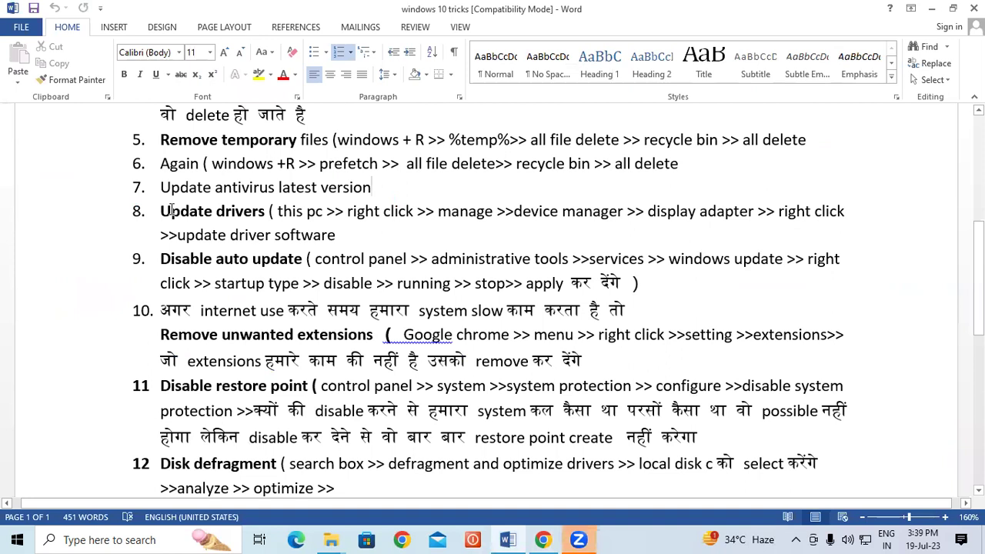
pyautogui.moveTo(162, 210)
pyautogui.mouseDown()
pyautogui.moveTo(228, 229)
pyautogui.moveTo(335, 235)
pyautogui.moveTo(164, 212)
pyautogui.moveTo(175, 217)
pyautogui.mouseUp()
pyautogui.click(328, 236)
pyautogui.click(174, 215)
pyautogui.moveTo(161, 260); pyautogui.dragTo(284, 265)
pyautogui.click(283, 264)
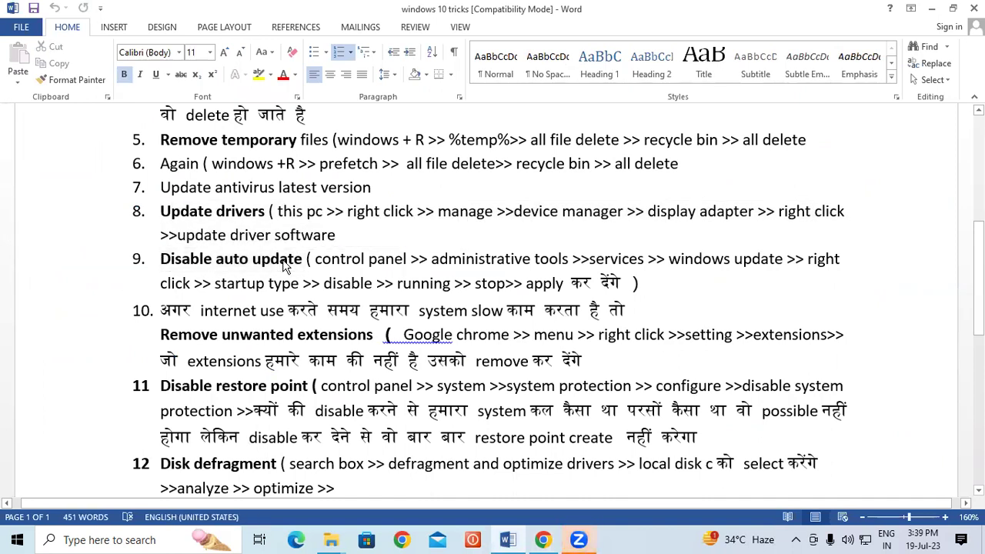
pyautogui.click(180, 235)
pyautogui.moveTo(160, 213); pyautogui.dragTo(236, 211)
pyautogui.click(237, 211)
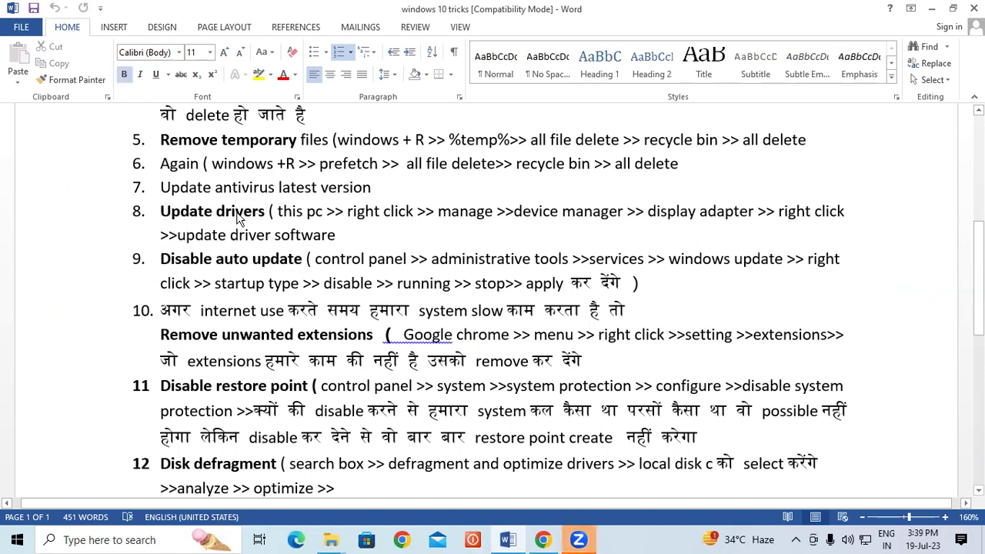
pyautogui.click(308, 216)
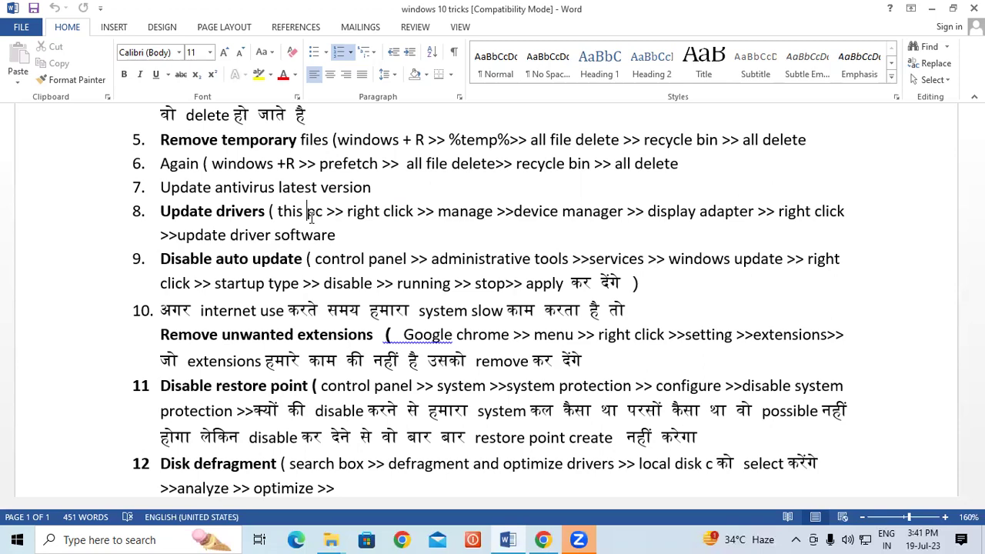
# Go to the desktop and open Device Manager in the Computer Management console of This PC.
pyautogui.press('super+d')
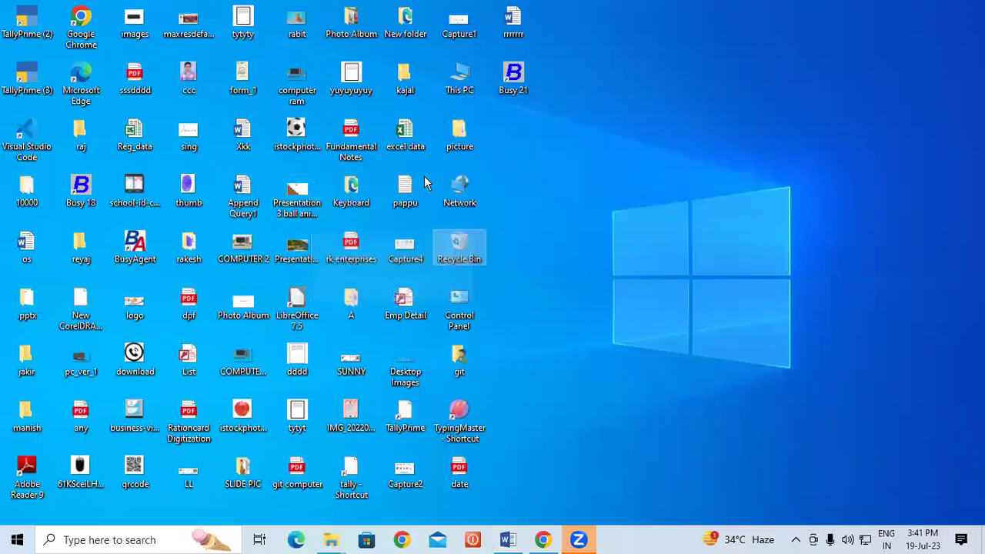
pyautogui.rightClick(454, 74)
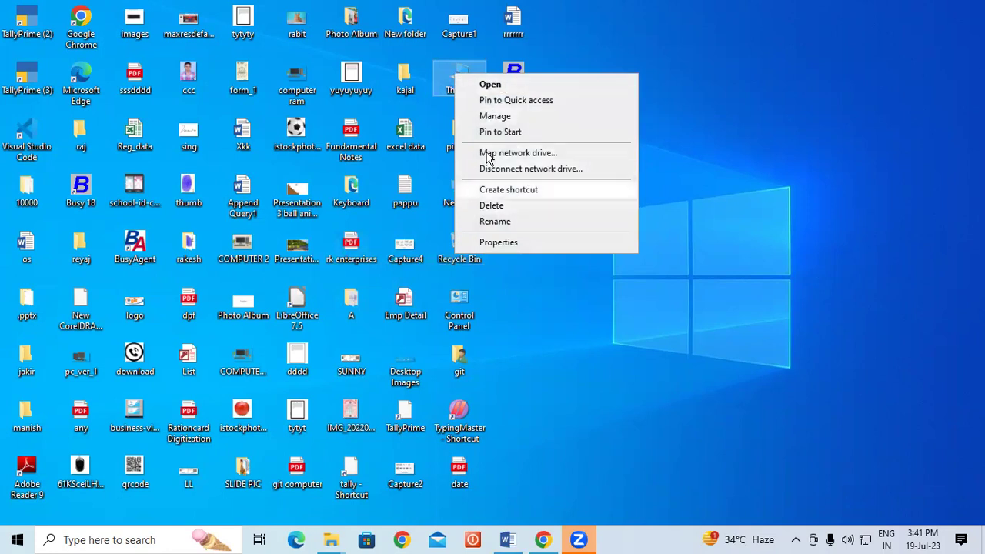
pyautogui.rightClick(445, 77)
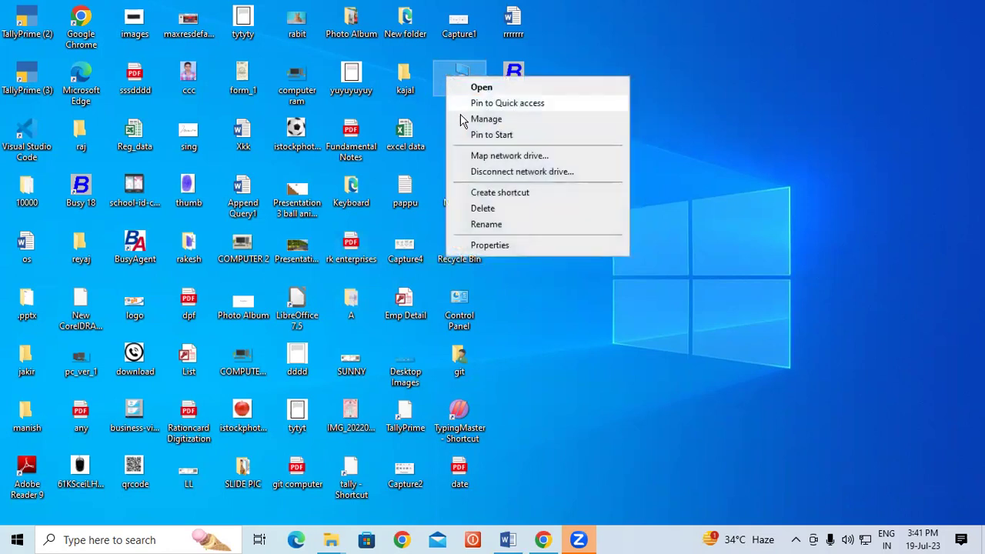
pyautogui.click(512, 247)
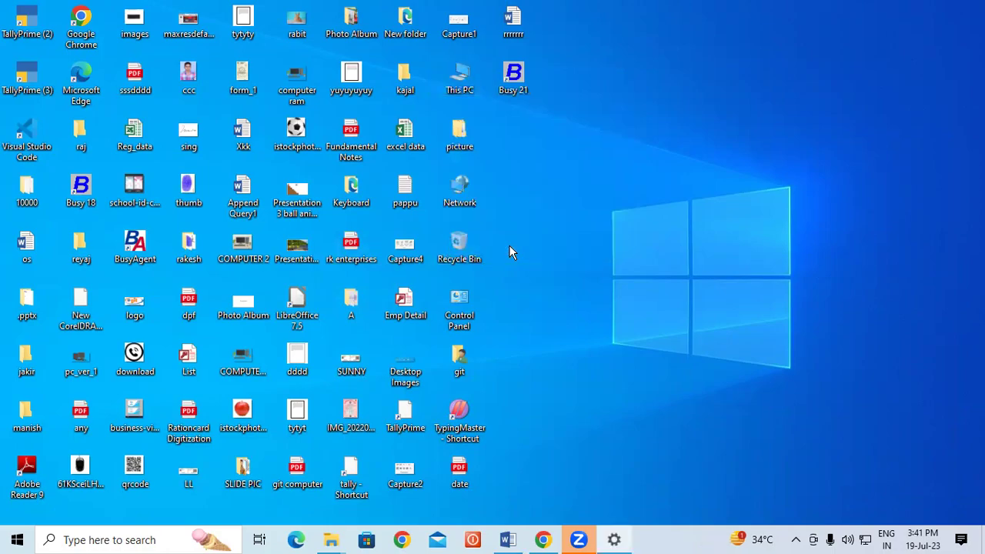
pyautogui.hotkey('alt', 'F4')
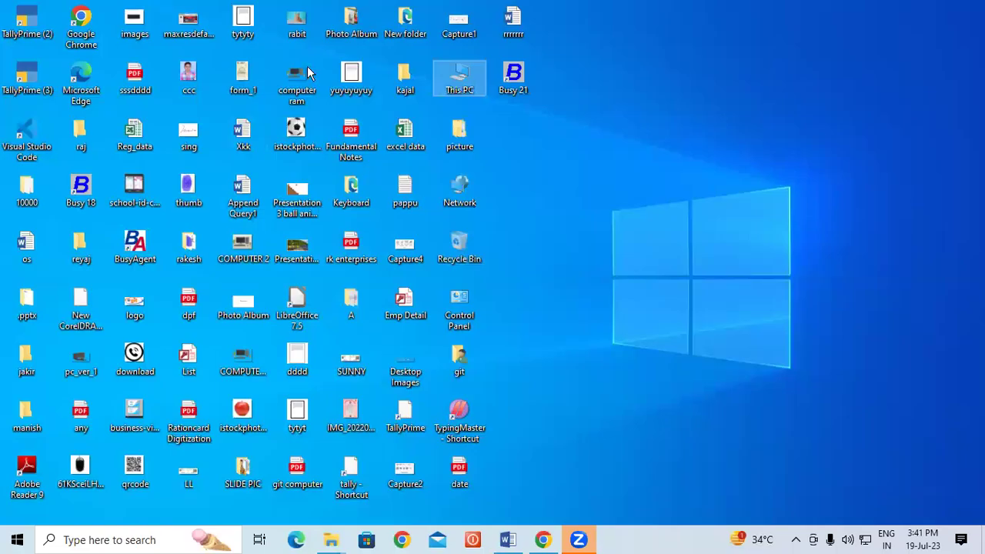
pyautogui.rightClick(467, 79)
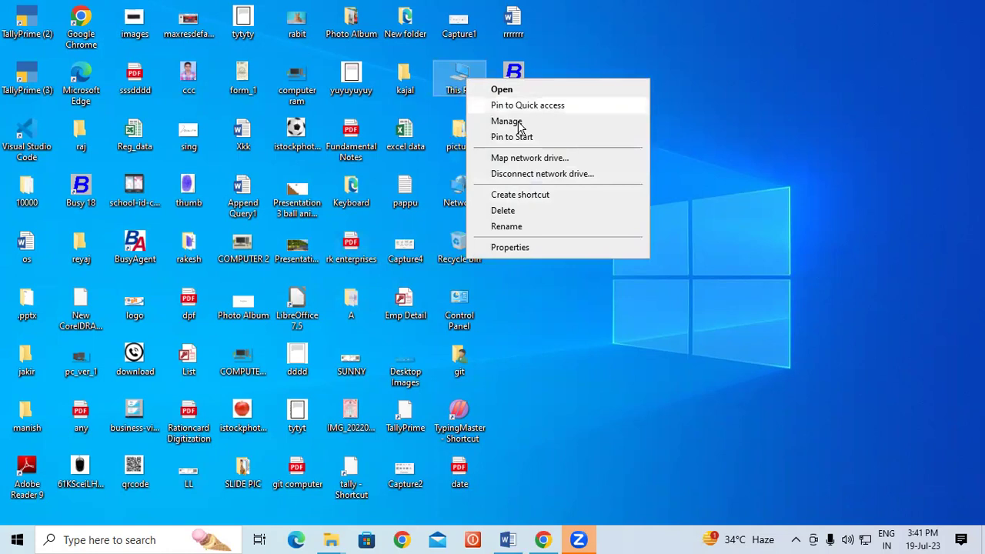
pyautogui.click(506, 123)
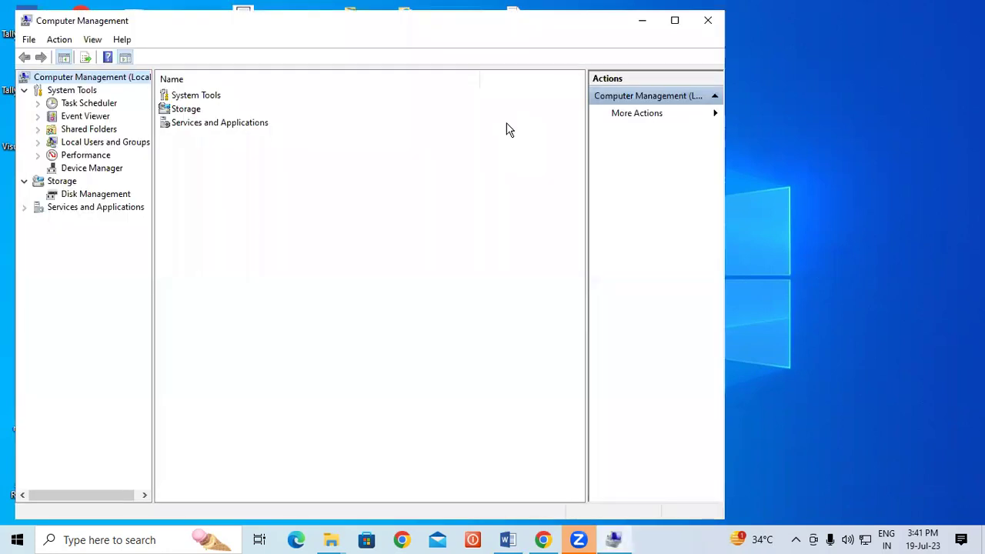
pyautogui.click(104, 168)
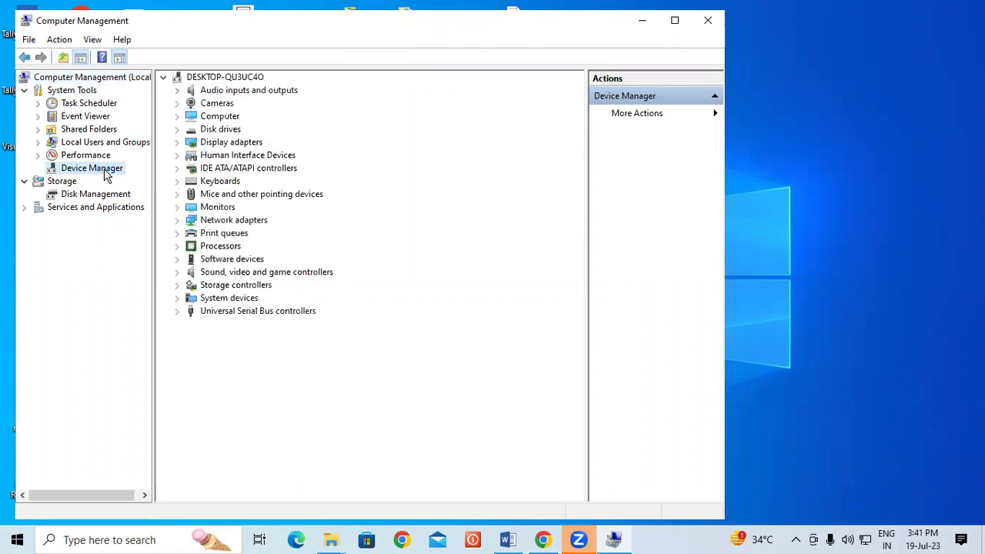
# Run an automatic driver update search for the Intel(R) HD Graphics display adapter, and close Computer Management.
pyautogui.click(175, 143)
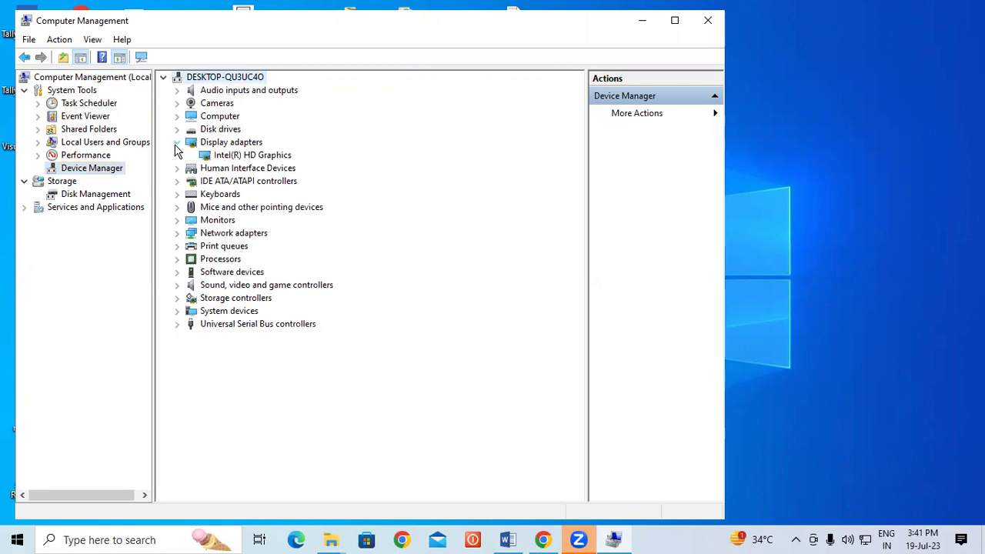
pyautogui.click(244, 157)
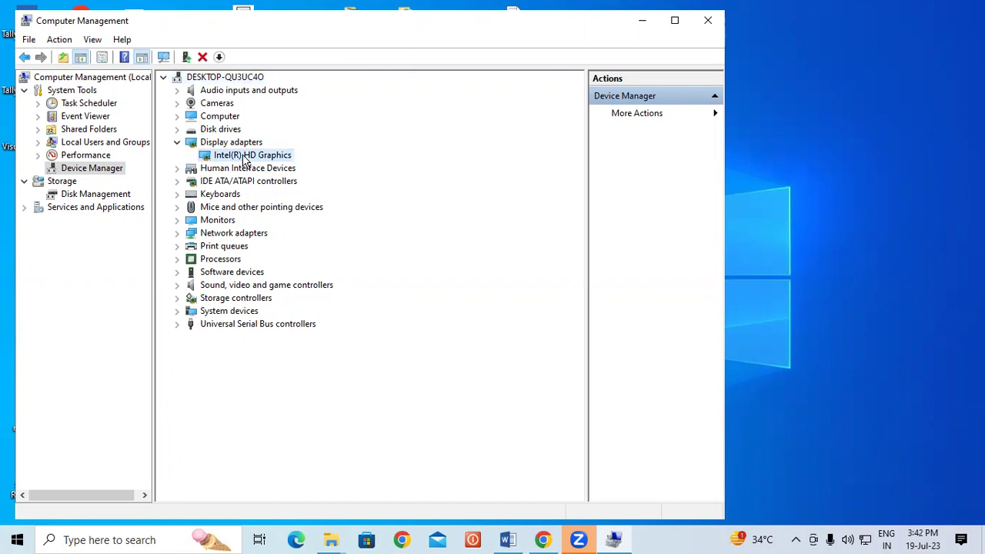
pyautogui.rightClick(252, 159)
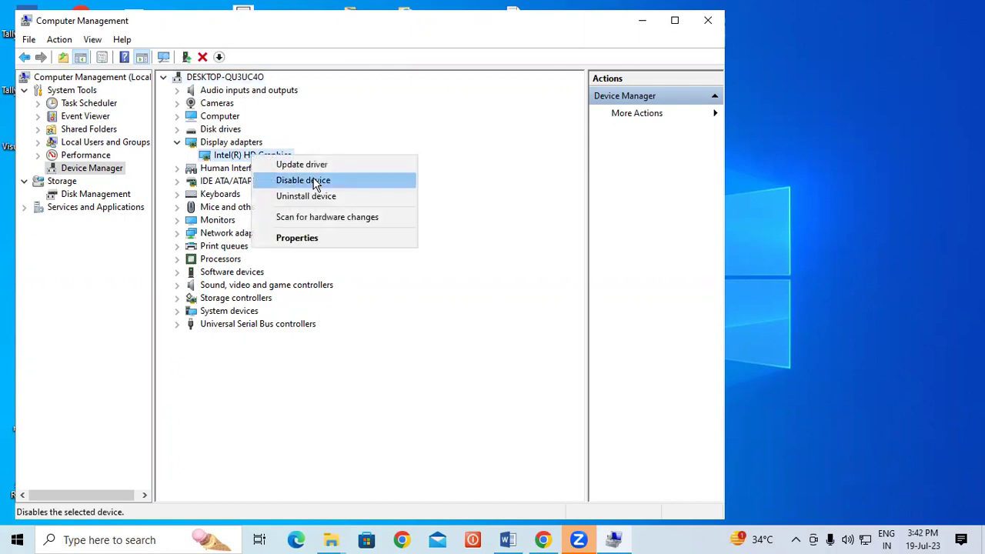
pyautogui.click(307, 165)
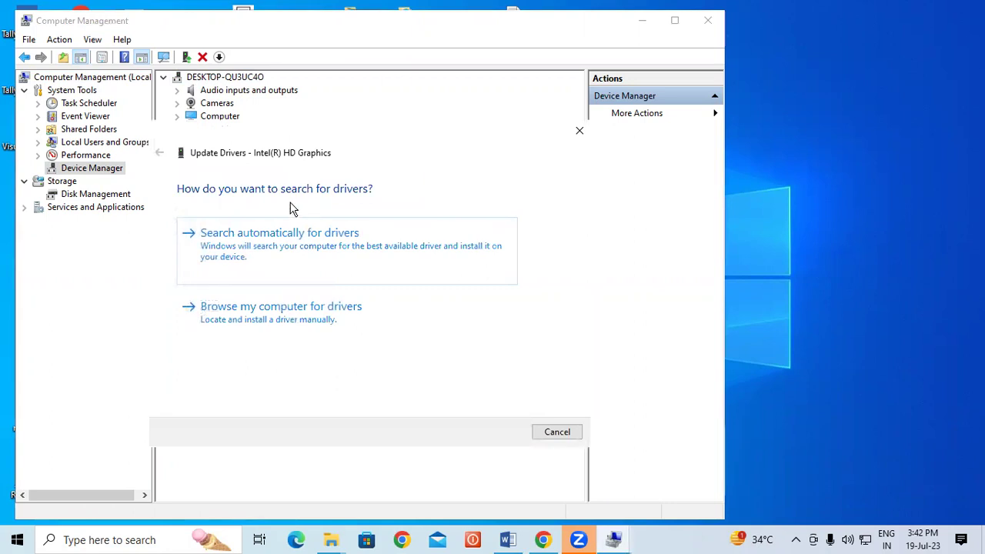
pyautogui.click(277, 241)
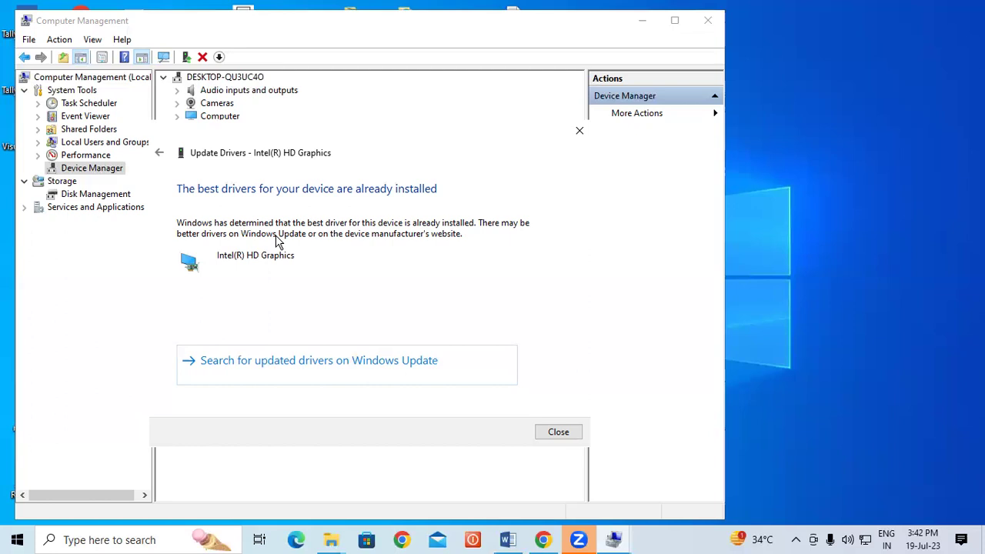
pyautogui.click(571, 432)
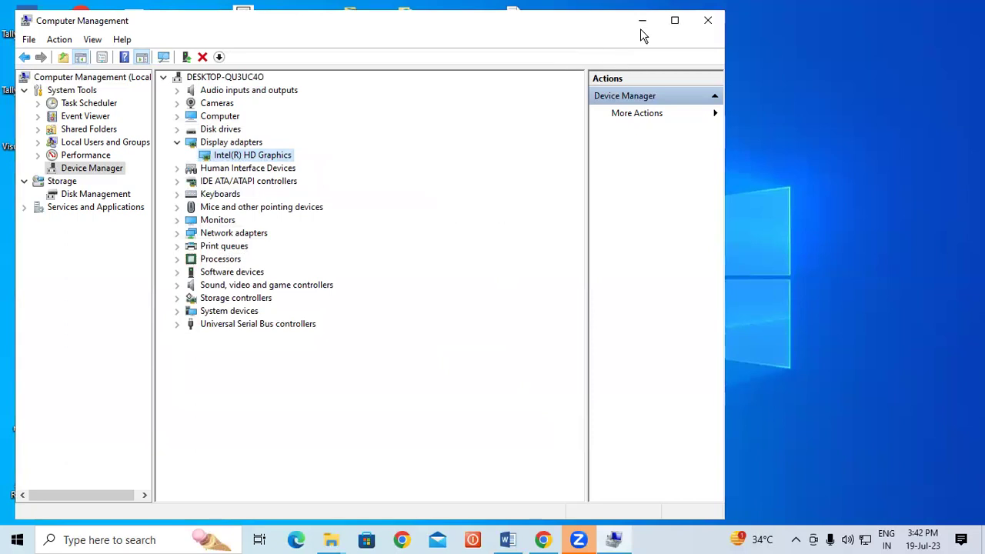
pyautogui.click(701, 23)
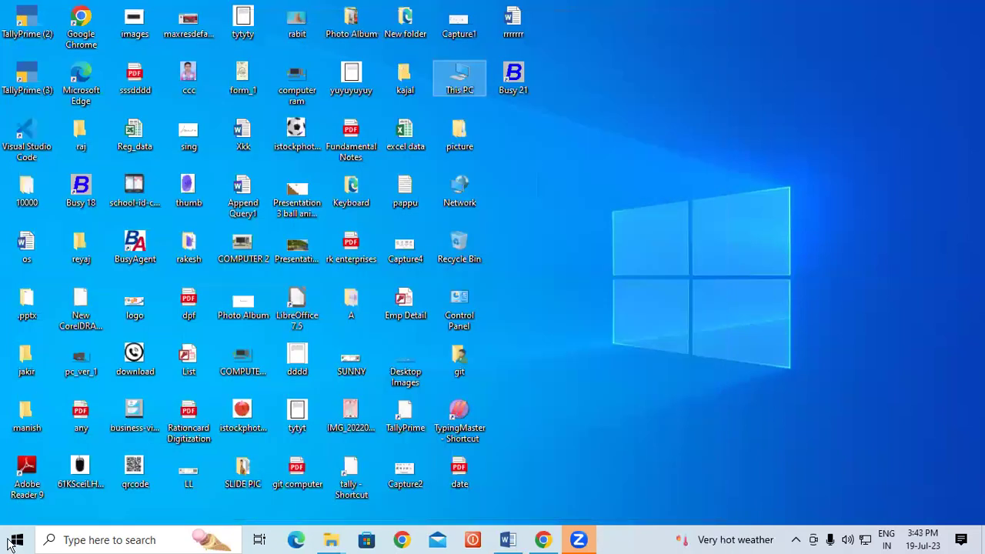
# Switch to the windows 10 tricks document in Word and review item 9 on disabling auto update through administrative tools and services.
pyautogui.click(507, 542)
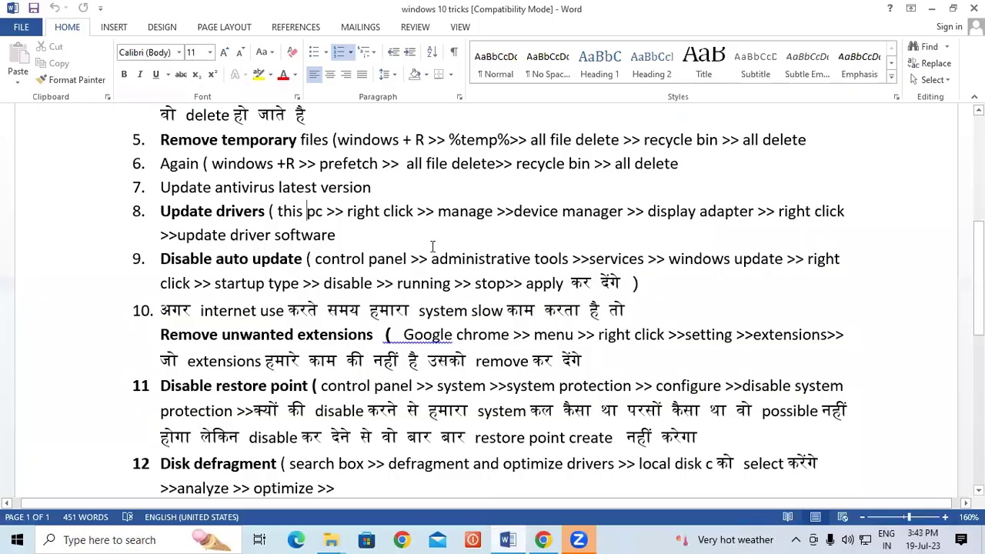
pyautogui.click(602, 365)
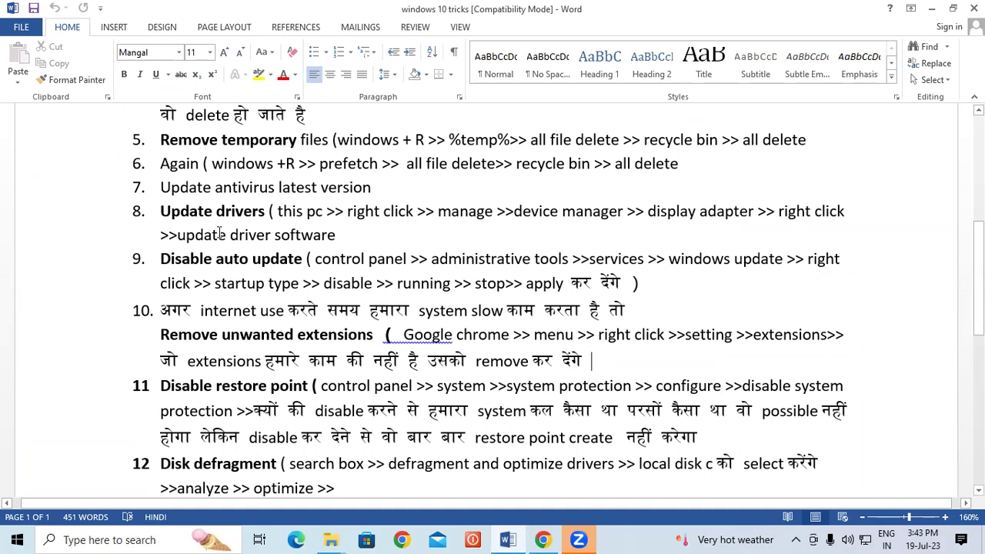
pyautogui.click(339, 237)
pyautogui.moveTo(159, 261); pyautogui.dragTo(365, 259)
pyautogui.click(262, 259)
pyautogui.click(365, 260)
pyautogui.moveTo(431, 259); pyautogui.dragTo(570, 259)
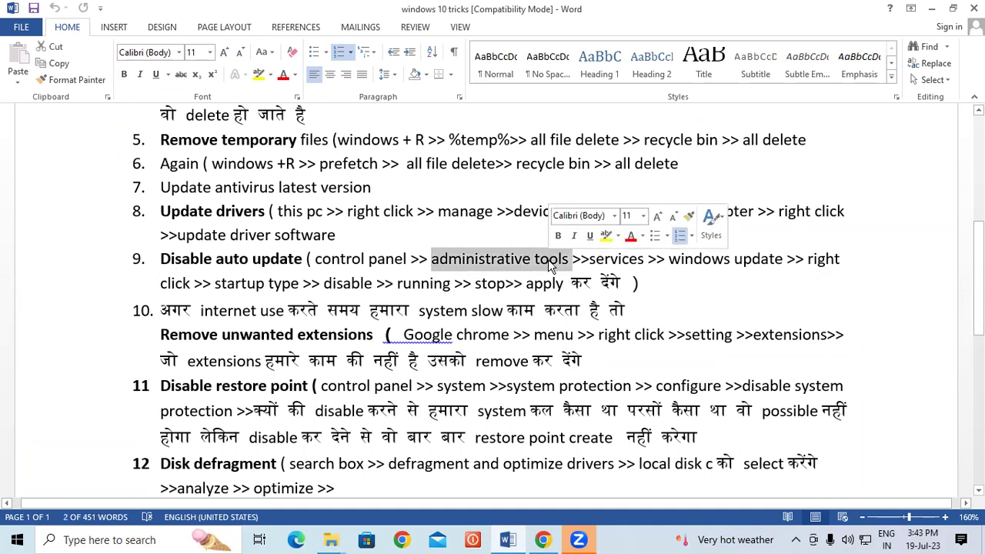
pyautogui.click(590, 259)
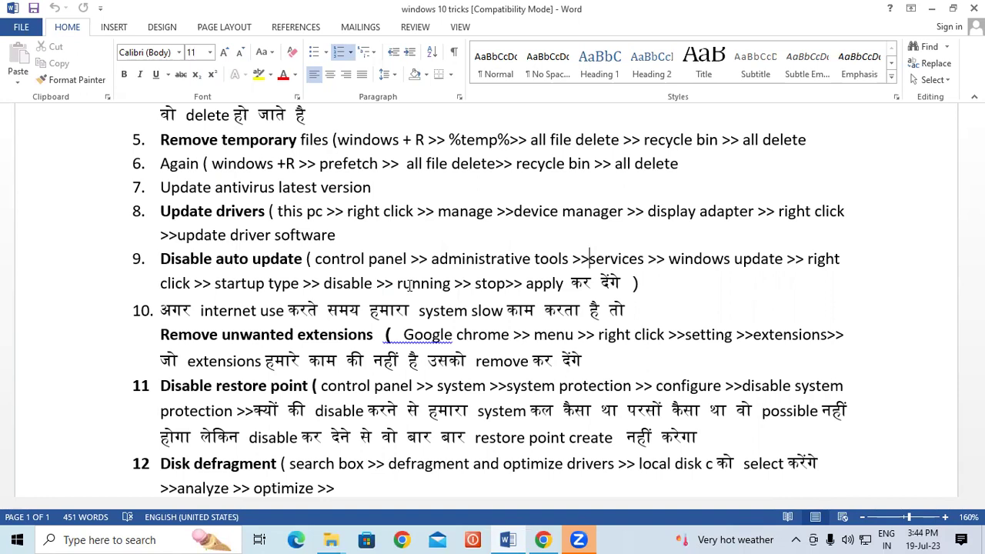
# Open Control Panel with the Run command control and set its view to Large icons.
pyautogui.press('super+r')
pyautogui.write('co')
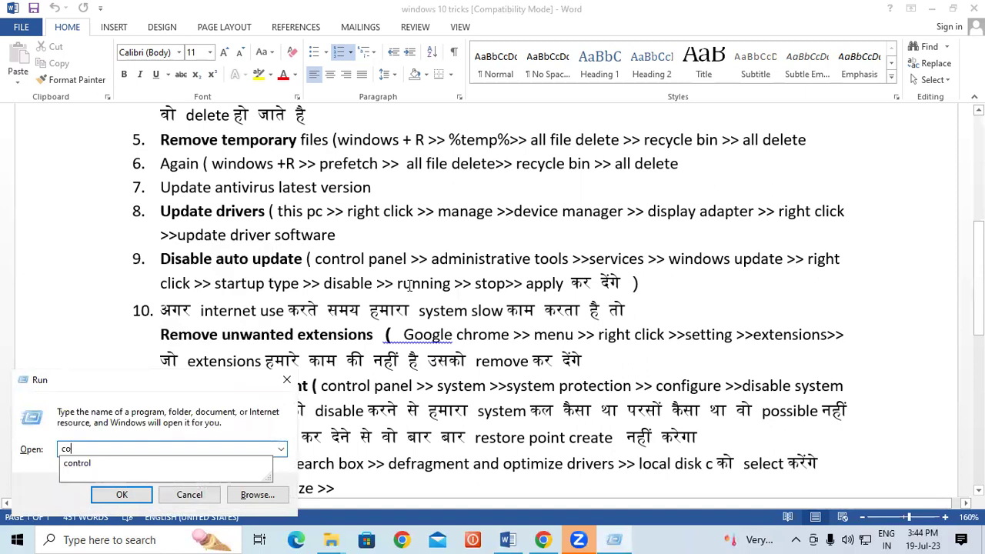
pyautogui.click(71, 468)
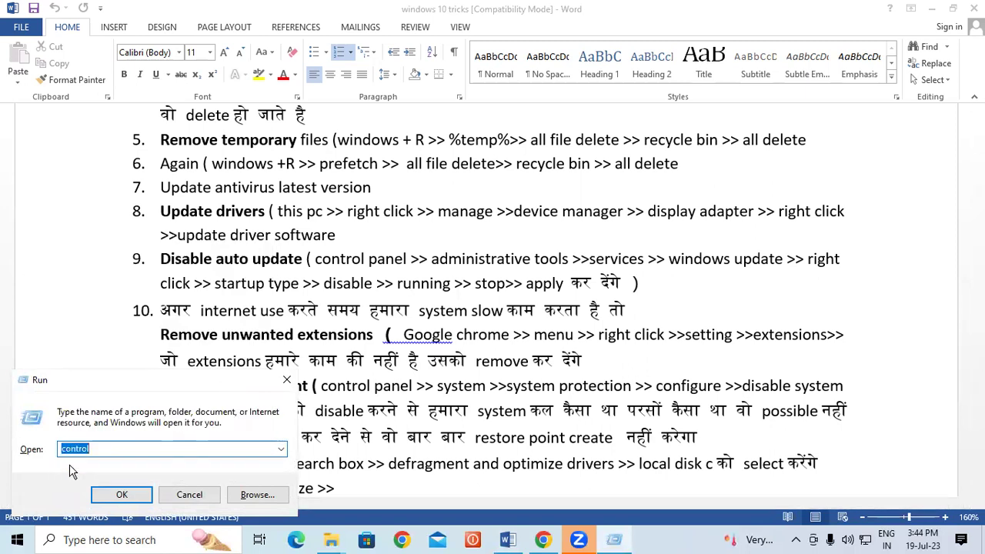
pyautogui.click(123, 494)
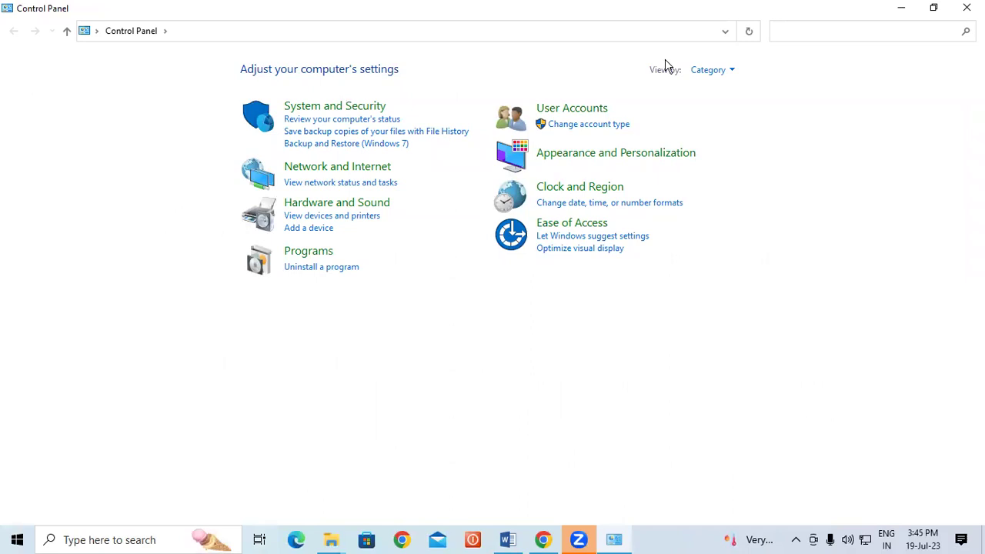
pyautogui.click(708, 69)
pyautogui.click(715, 108)
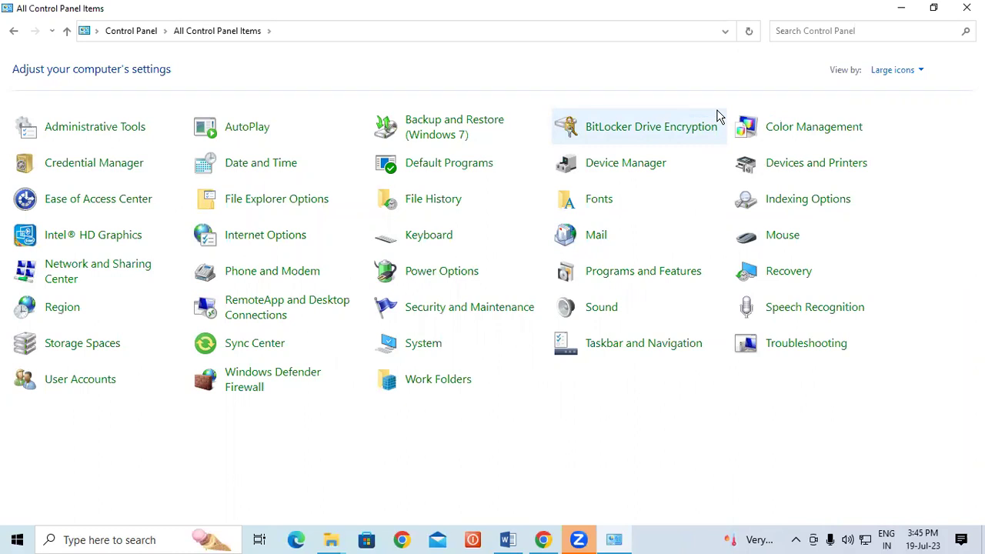
# Open Services from Administrative Tools and show the available actions for the Windows Update service.
pyautogui.click(86, 134)
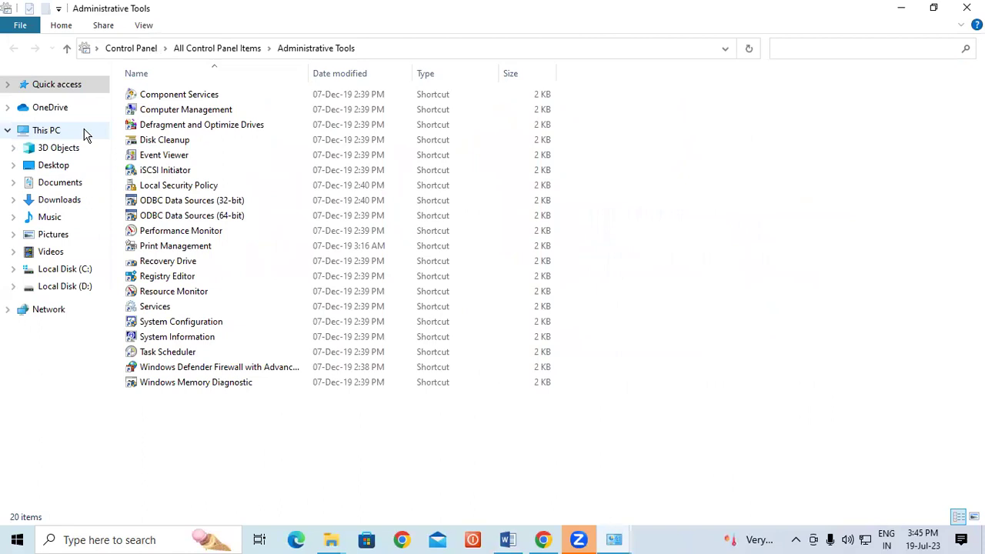
pyautogui.doubleClick(158, 307)
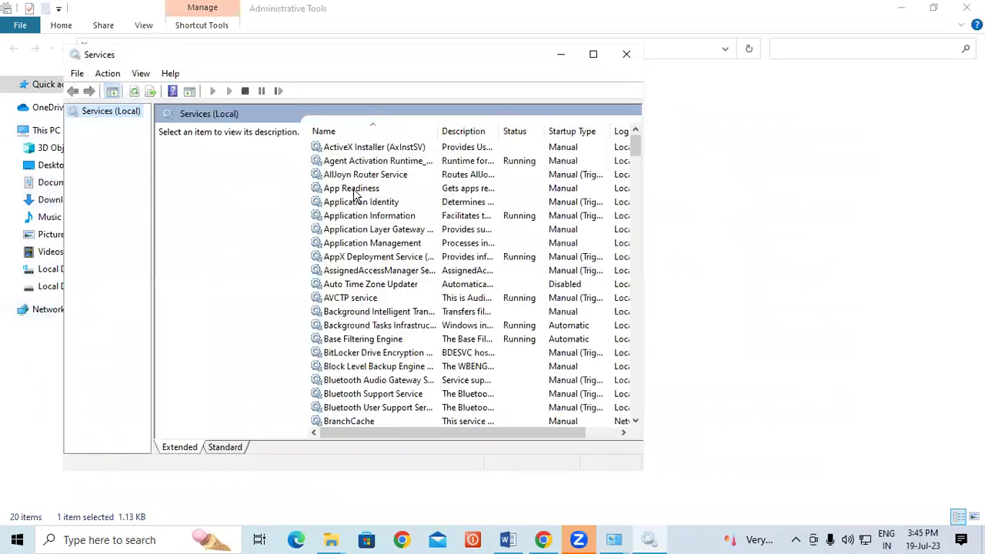
pyautogui.click(354, 191)
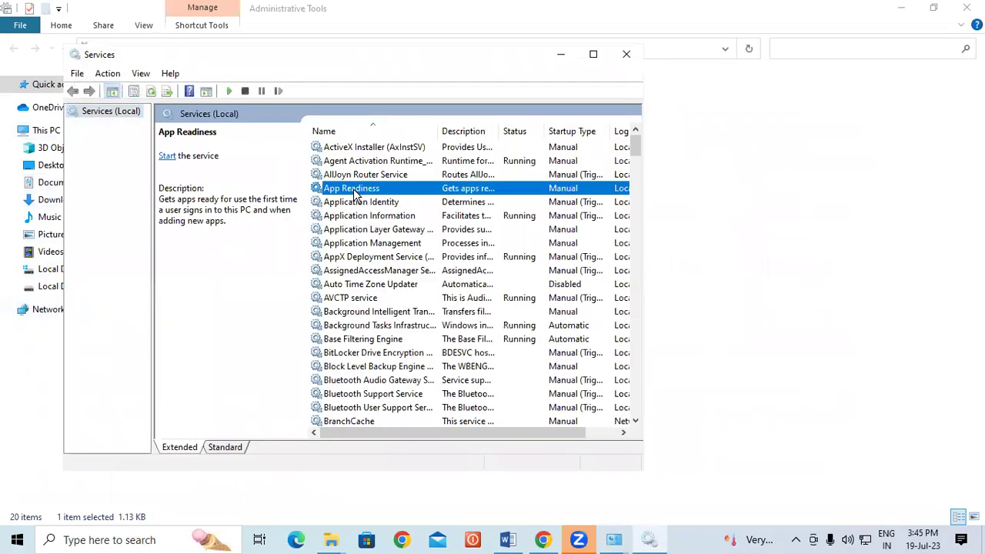
pyautogui.press('w')
pyautogui.press('Down')
pyautogui.press('Down')
pyautogui.press('Down')
pyautogui.press('Down')
pyautogui.press('Down')
pyautogui.press('Down')
pyautogui.press('Down')
pyautogui.press('Down')
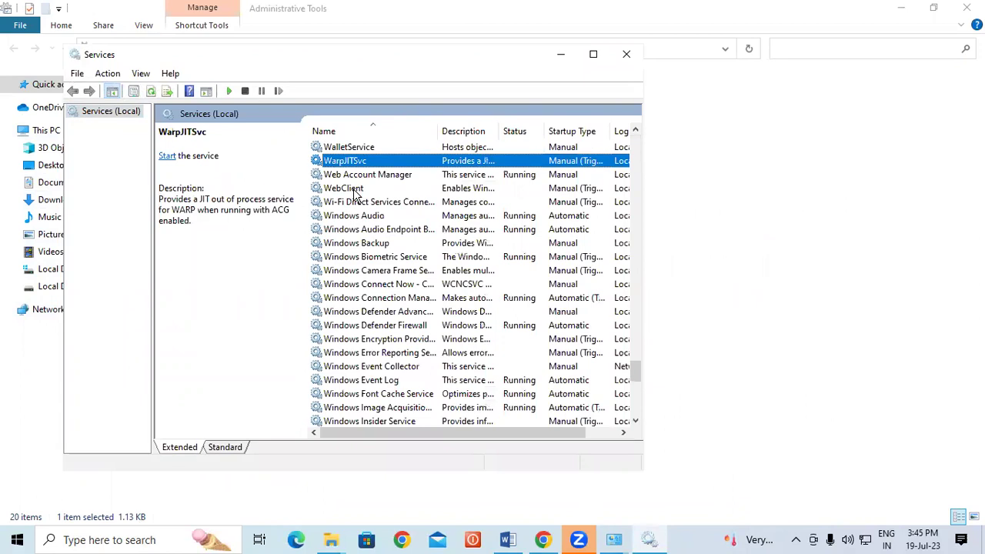
pyautogui.press('Down')
pyautogui.press('Down')
pyautogui.press('Down')
pyautogui.press('Down')
pyautogui.press('Down')
pyautogui.press('Down')
pyautogui.press('Down')
pyautogui.press('Down')
pyautogui.press('Down')
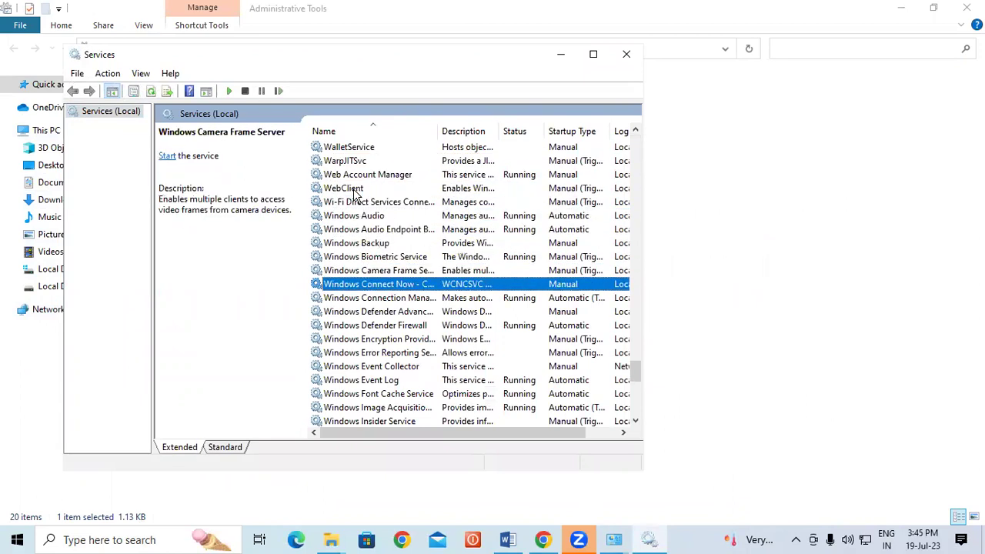
pyautogui.press('Down')
pyautogui.press('Down')
pyautogui.press('Down')
pyautogui.press('Down')
pyautogui.press('Down')
pyautogui.press('Down')
pyautogui.press('Down')
pyautogui.press('Down')
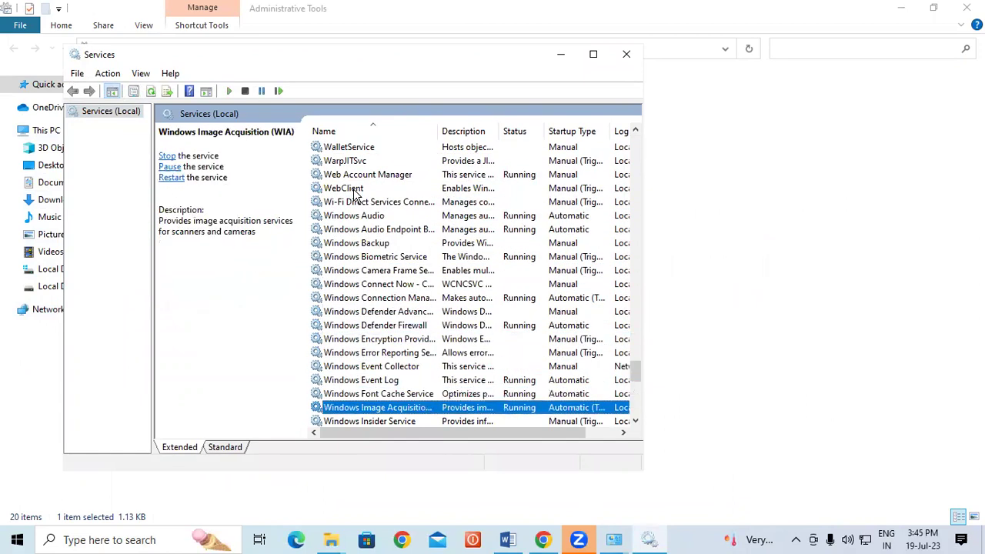
pyautogui.press('Down')
pyautogui.press('Down')
pyautogui.press('Down')
pyautogui.press('Down')
pyautogui.press('Down')
pyautogui.press('Down')
pyautogui.press('Down')
pyautogui.press('Down')
pyautogui.press('Down')
pyautogui.press('Down')
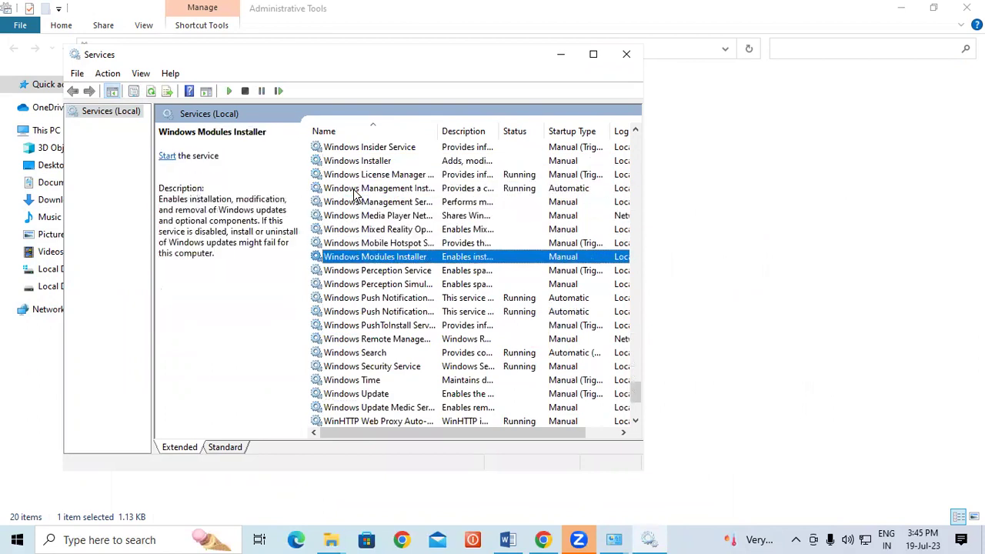
pyautogui.press('Down')
pyautogui.press('Down')
pyautogui.press('Down')
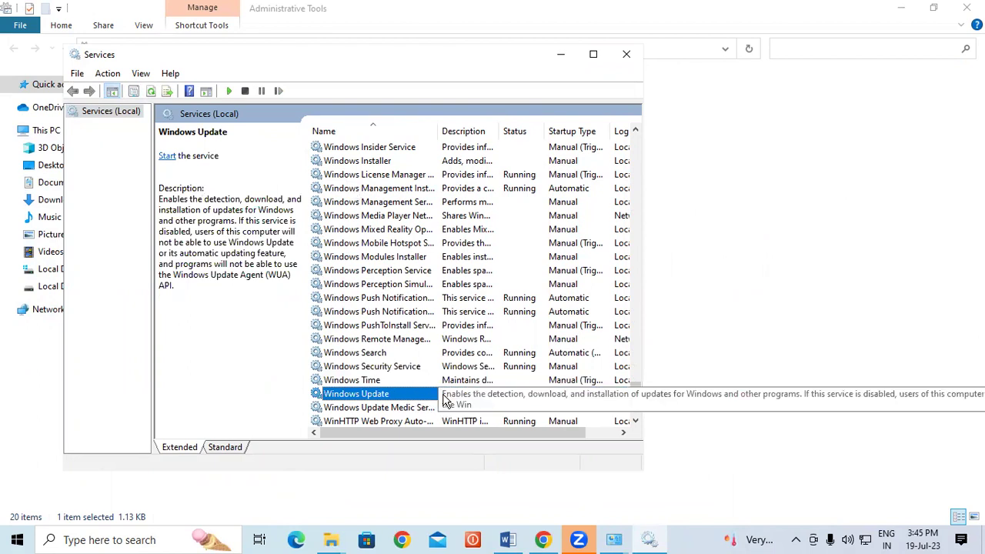
pyautogui.rightClick(407, 402)
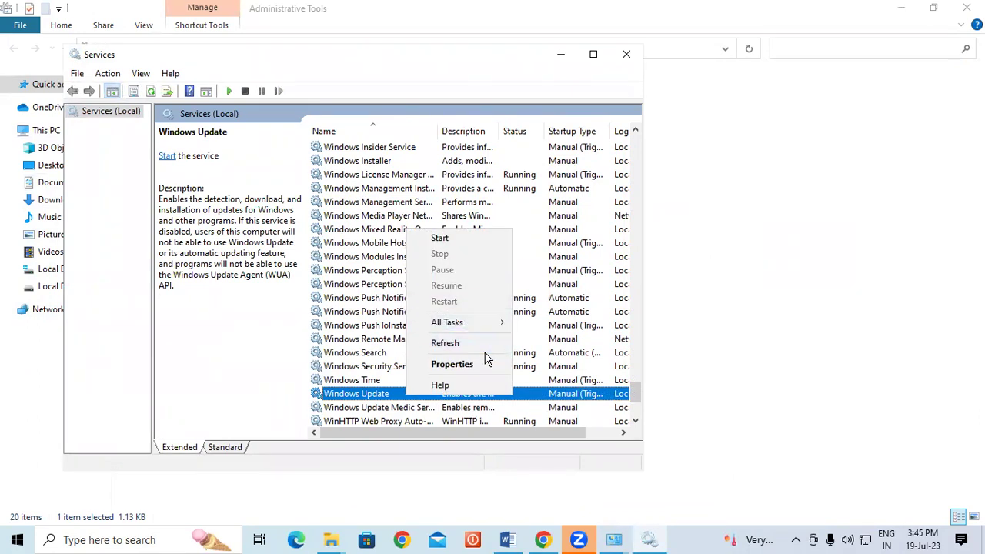
# Return to the windows 10 tricks document in Word and review the startup type instruction in item 9.
pyautogui.click(508, 539)
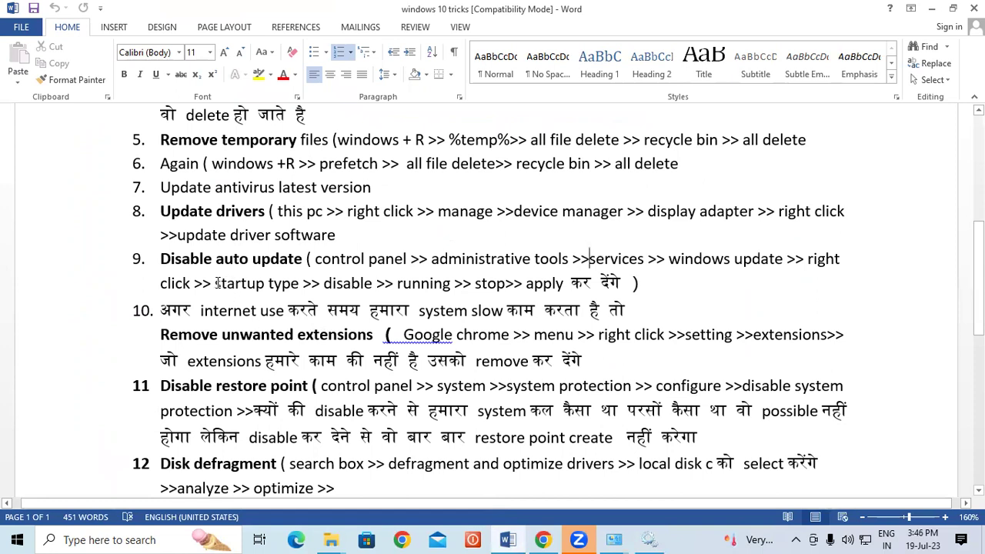
pyautogui.moveTo(215, 283); pyautogui.dragTo(288, 283)
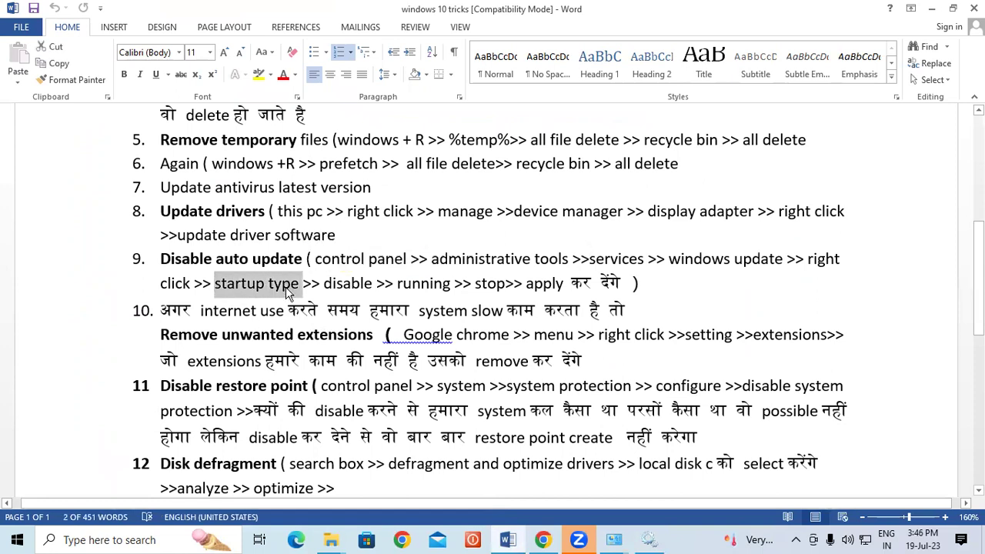
pyautogui.click(288, 287)
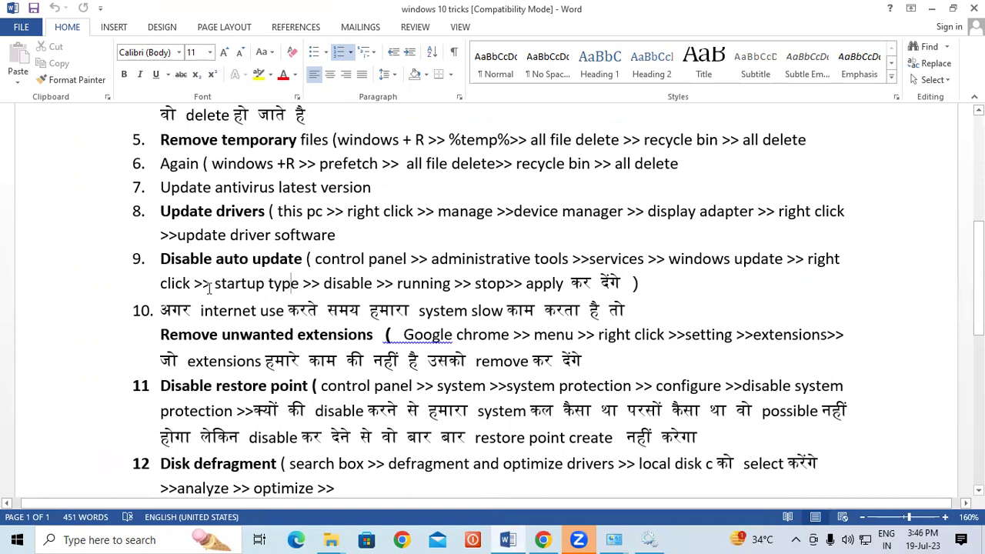
# Switch back to Services, open the Windows Update service's properties and set the startup type to Disabled.
pyautogui.click(210, 285)
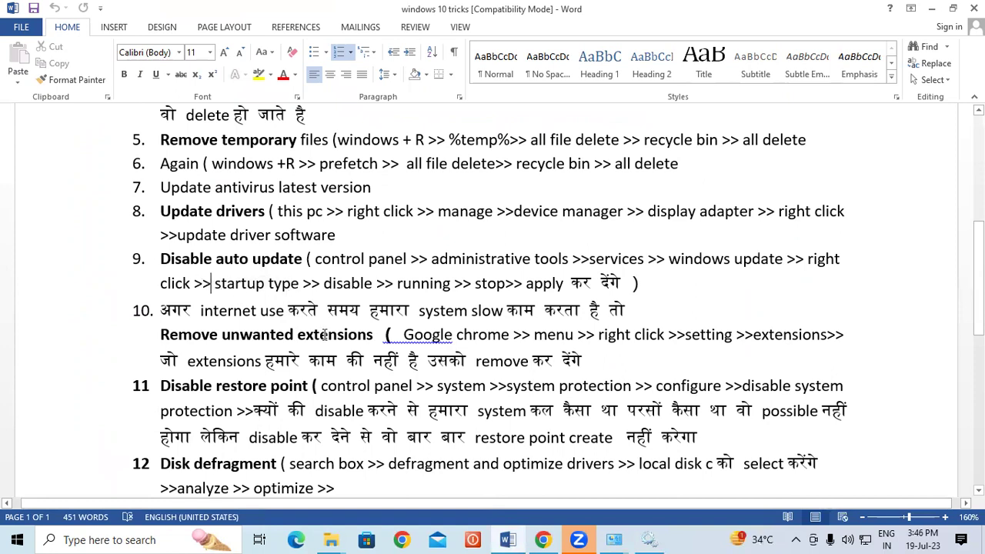
pyautogui.click(508, 539)
pyautogui.rightClick(472, 394)
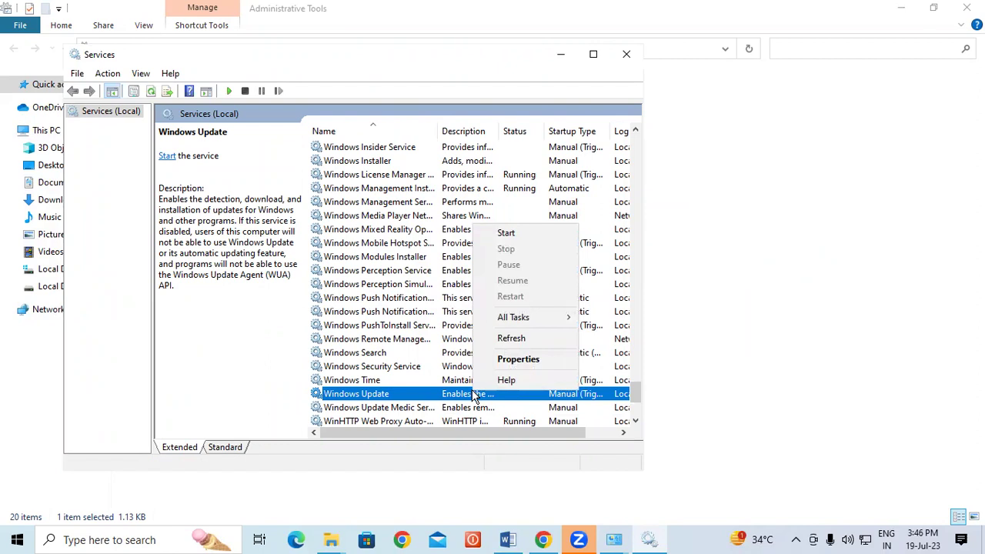
pyautogui.click(512, 363)
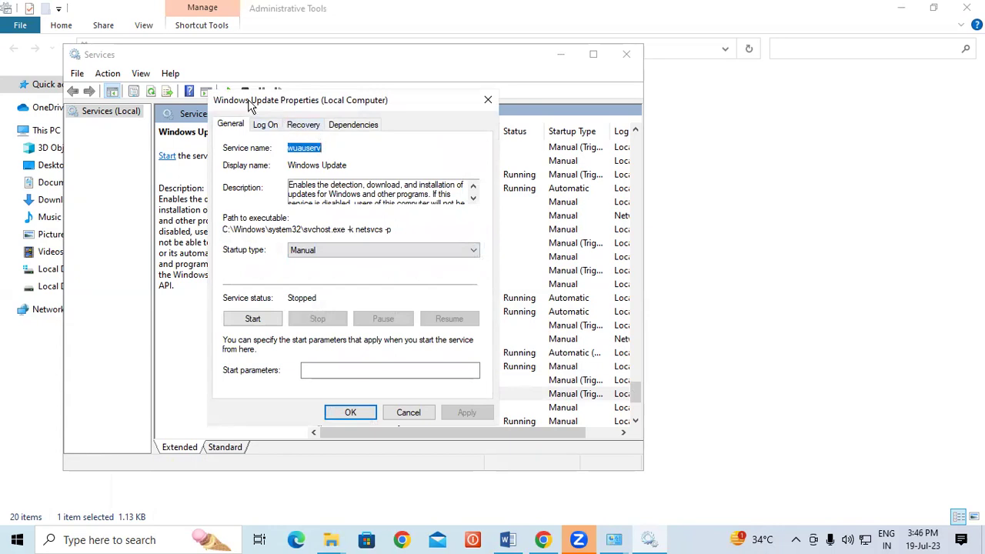
pyautogui.moveTo(259, 101); pyautogui.dragTo(345, 92)
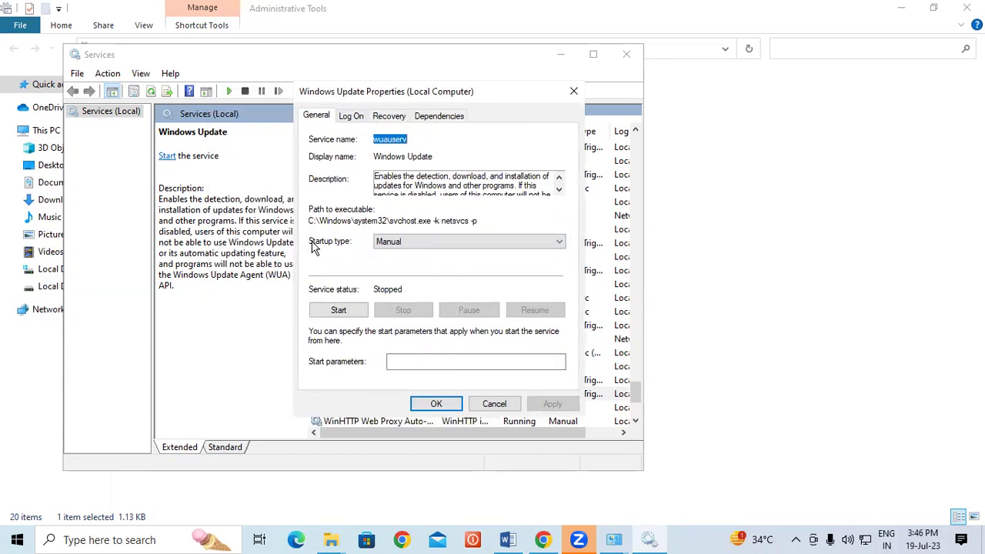
pyautogui.click(412, 247)
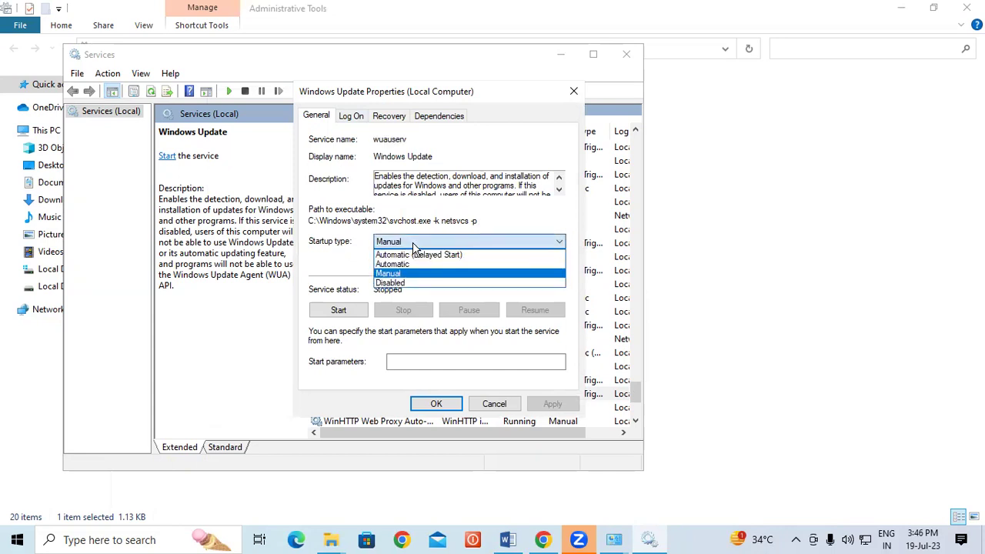
pyautogui.click(400, 283)
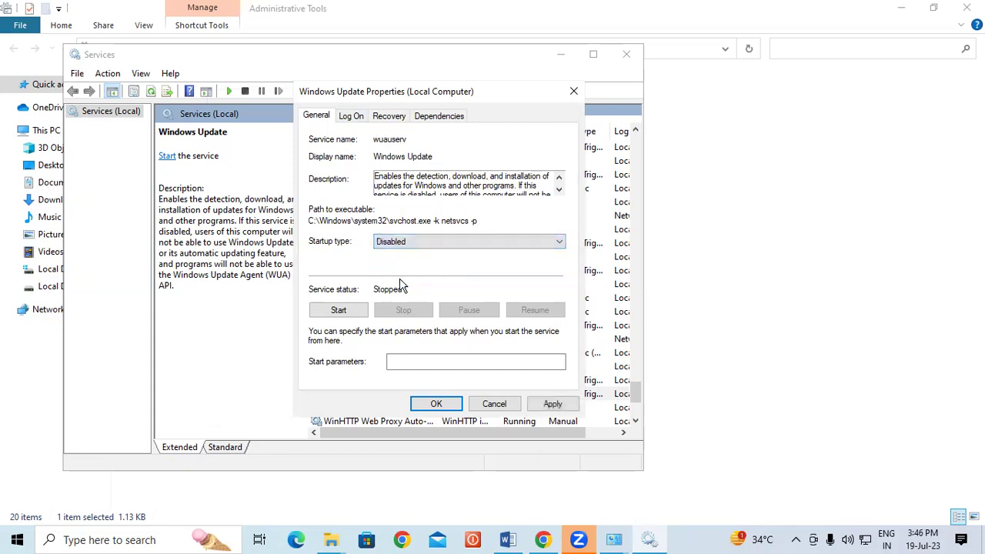
# Start the Windows Update service, then apply the startup type change and close its properties.
pyautogui.click(344, 314)
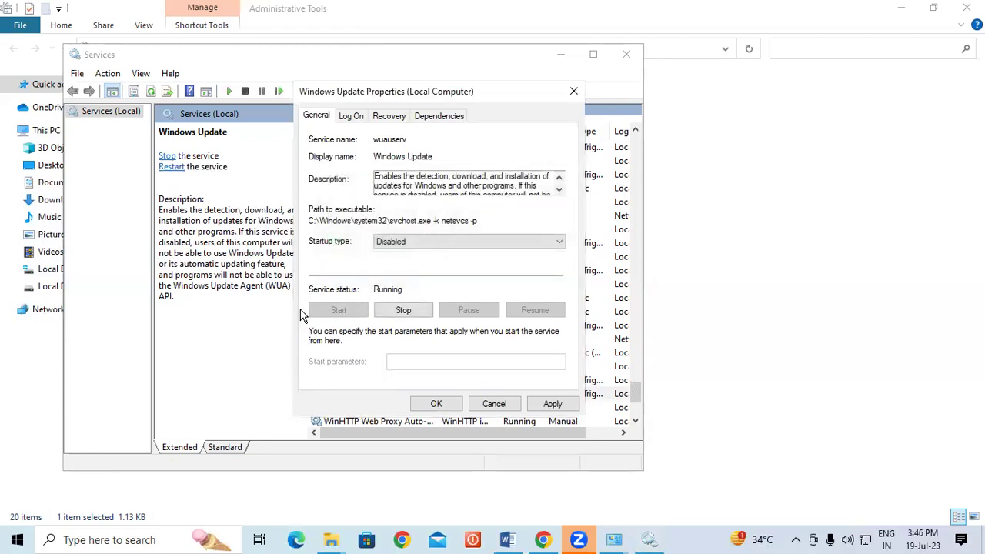
pyautogui.click(553, 403)
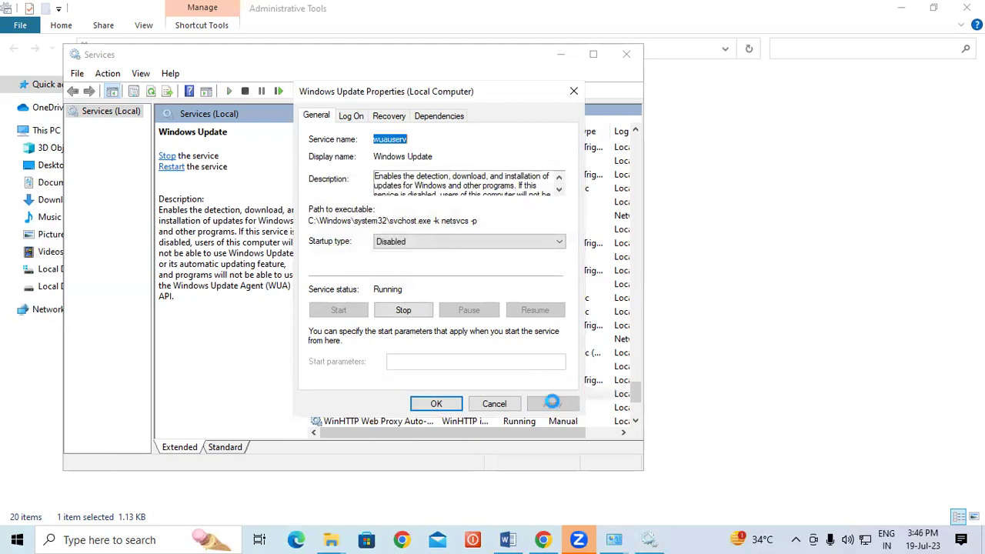
pyautogui.click(439, 404)
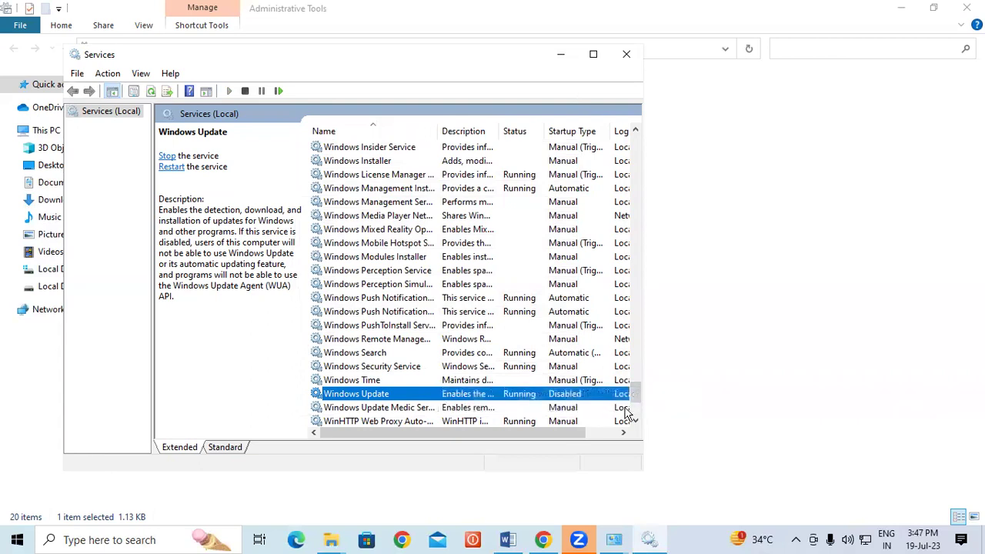
# Reopen the Windows Update service's properties, stop the service and accept the dialog.
pyautogui.rightClick(525, 393)
pyautogui.click(549, 364)
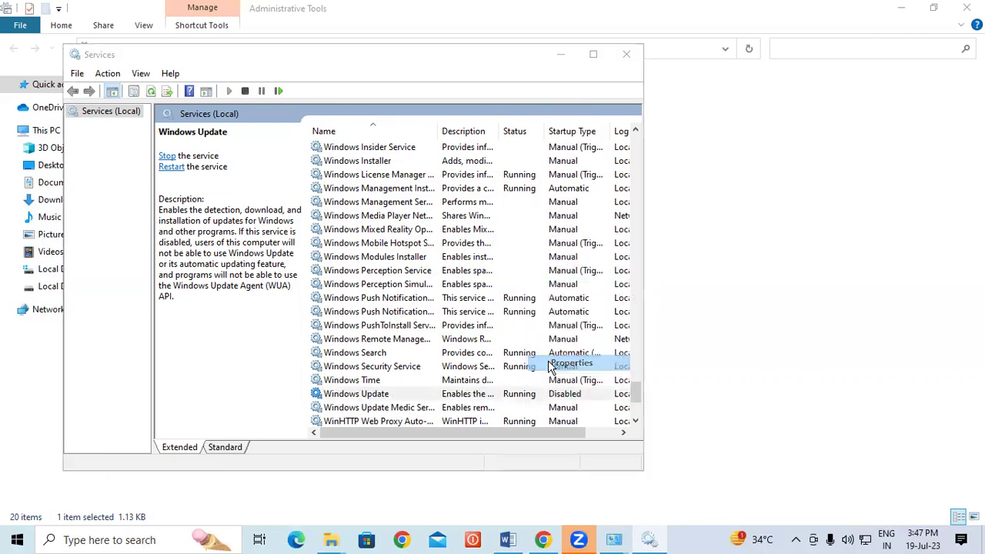
pyautogui.click(401, 310)
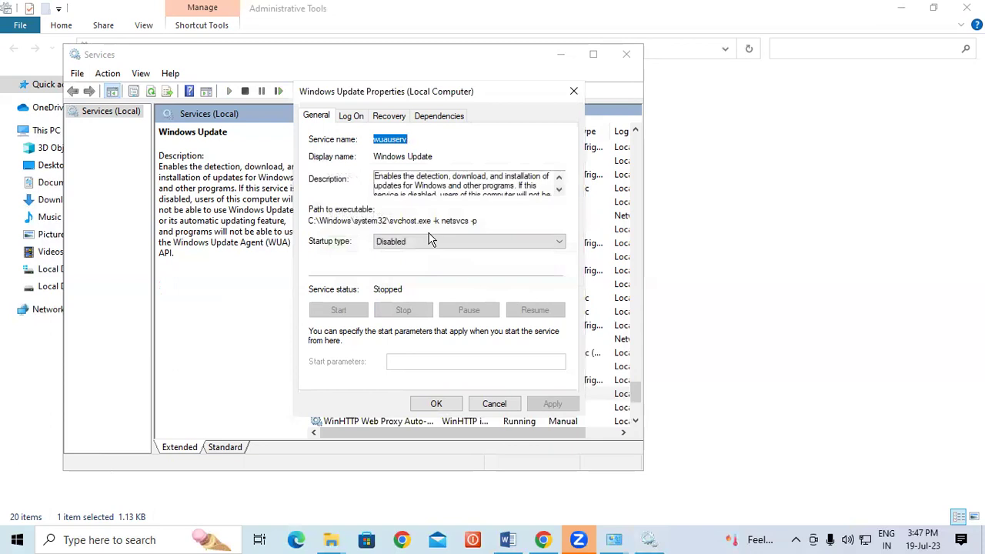
pyautogui.click(437, 404)
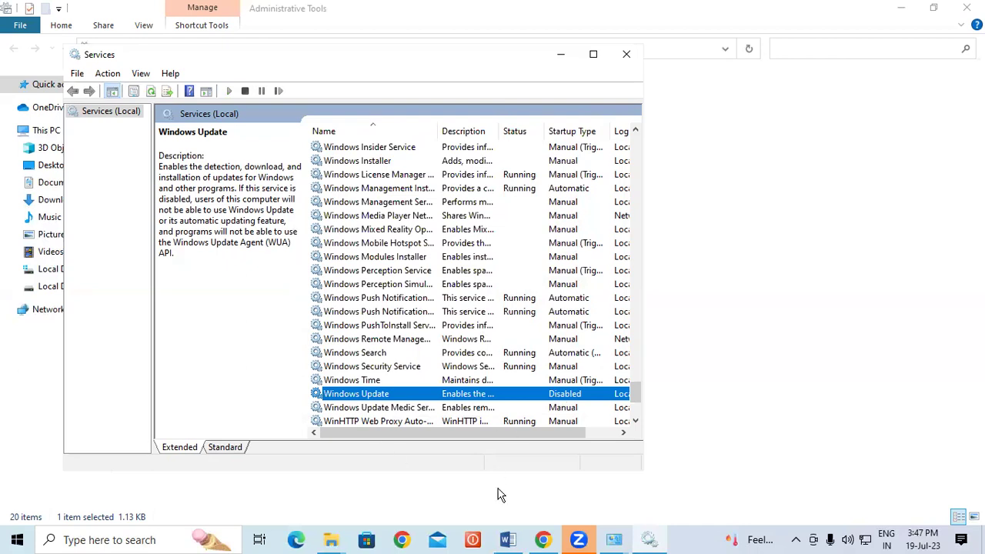
# Switch to the windows 10 tricks document in Word and review item 10 on removing unwanted Google Chrome extensions.
pyautogui.click(508, 541)
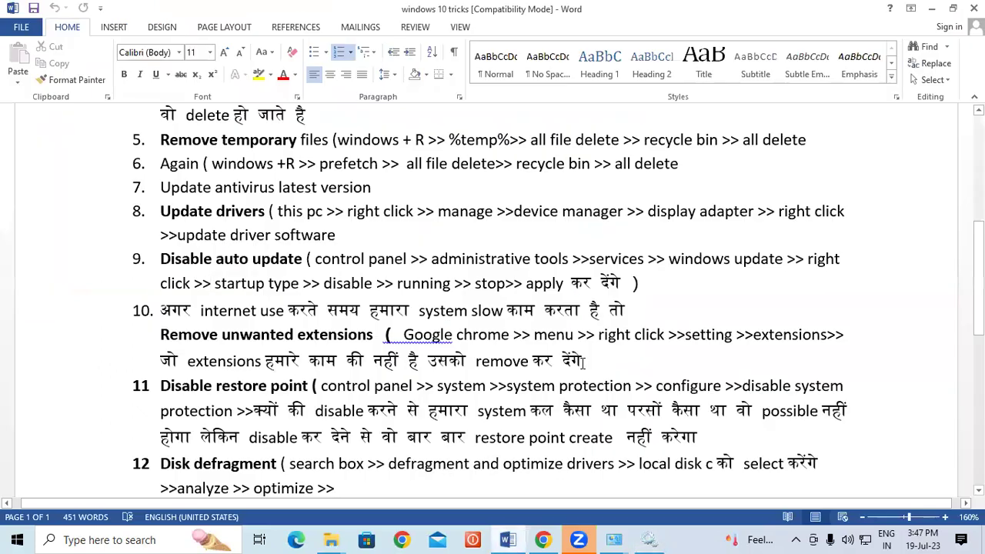
pyautogui.click(640, 352)
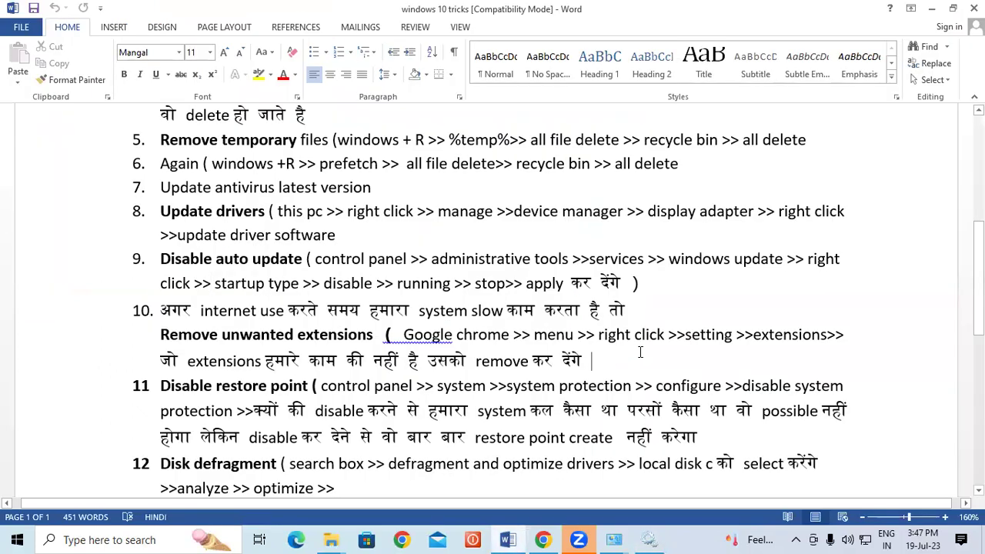
pyautogui.scroll(-1, 189, 316)
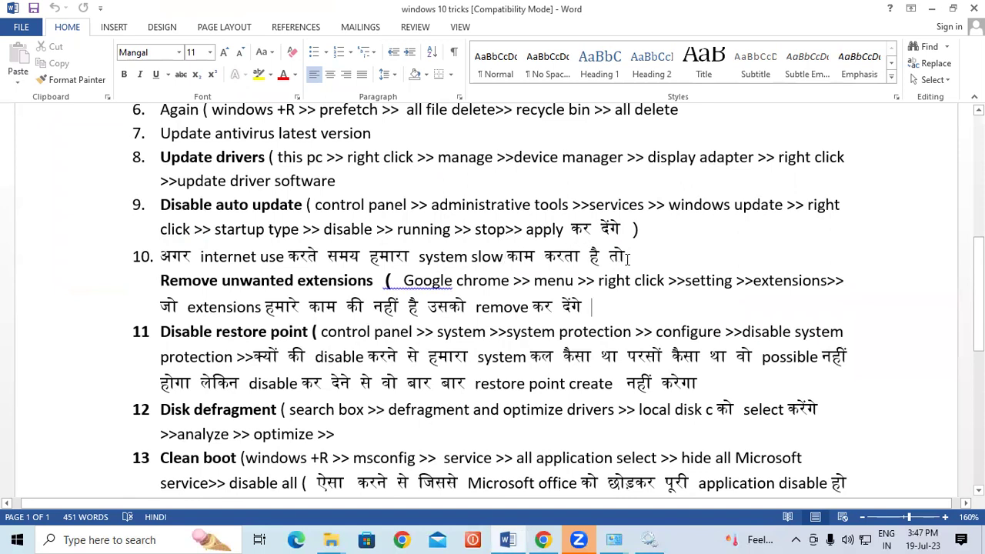
pyautogui.click(262, 281)
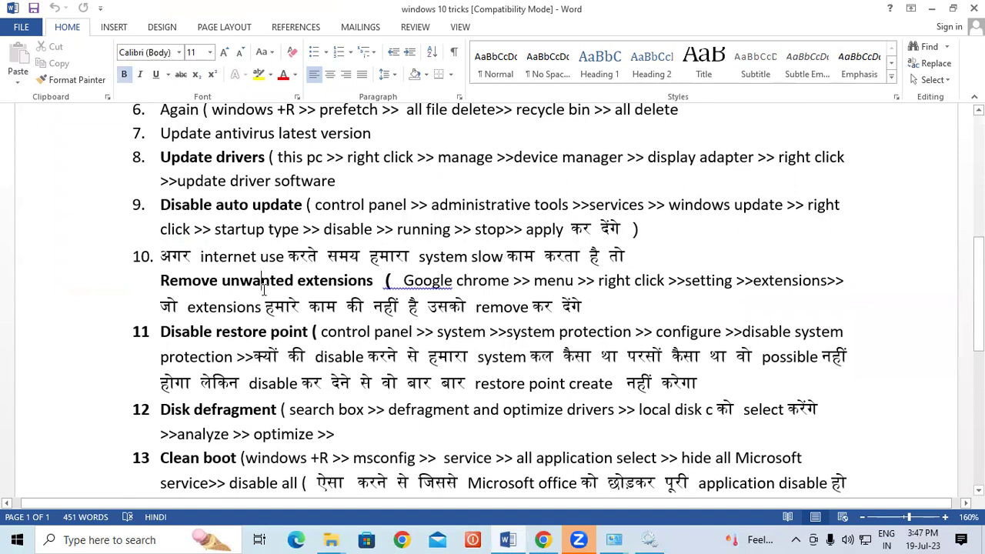
pyautogui.moveTo(160, 281); pyautogui.dragTo(352, 282)
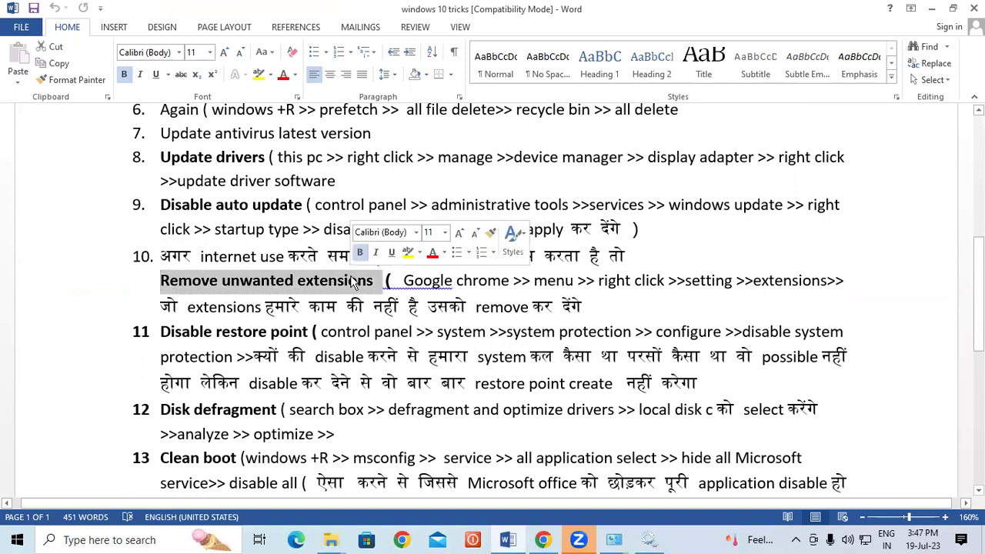
pyautogui.click(352, 281)
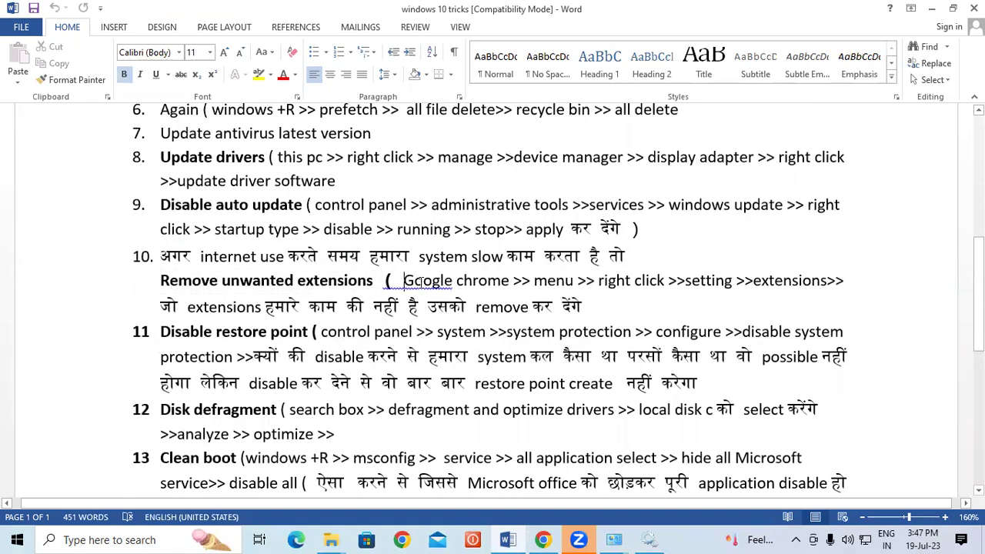
pyautogui.click(585, 301)
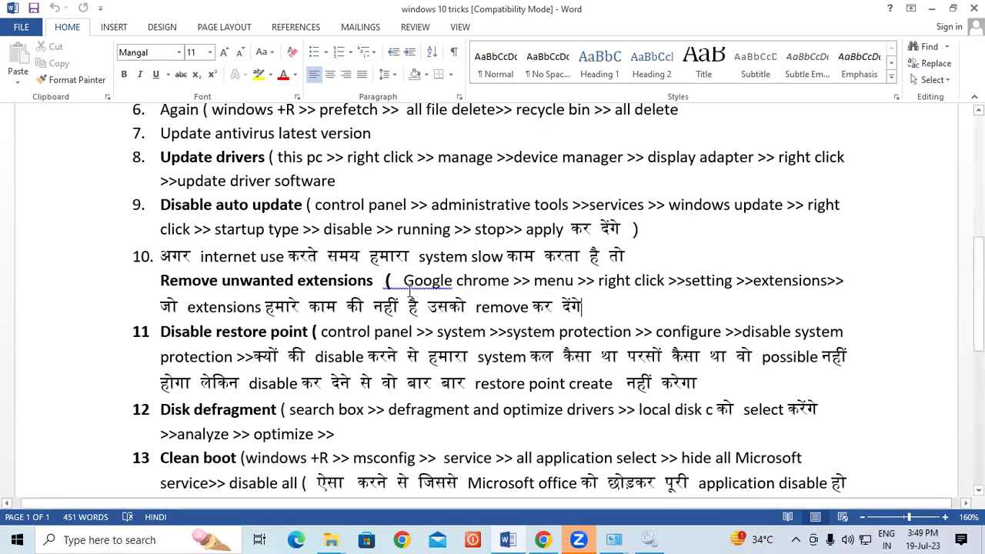
# Switch to Google Chrome and open the Extensions page from the browser settings.
pyautogui.click(544, 543)
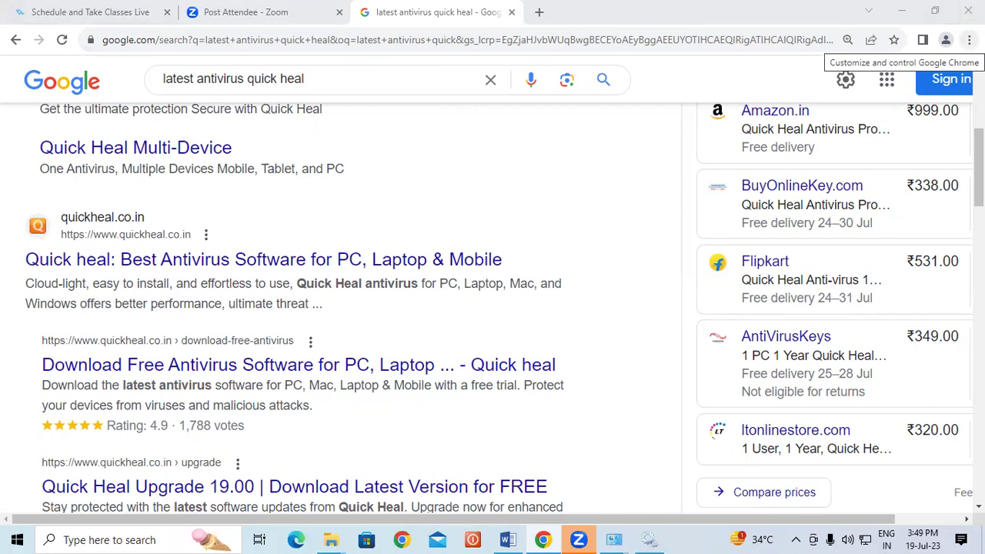
pyautogui.click(969, 39)
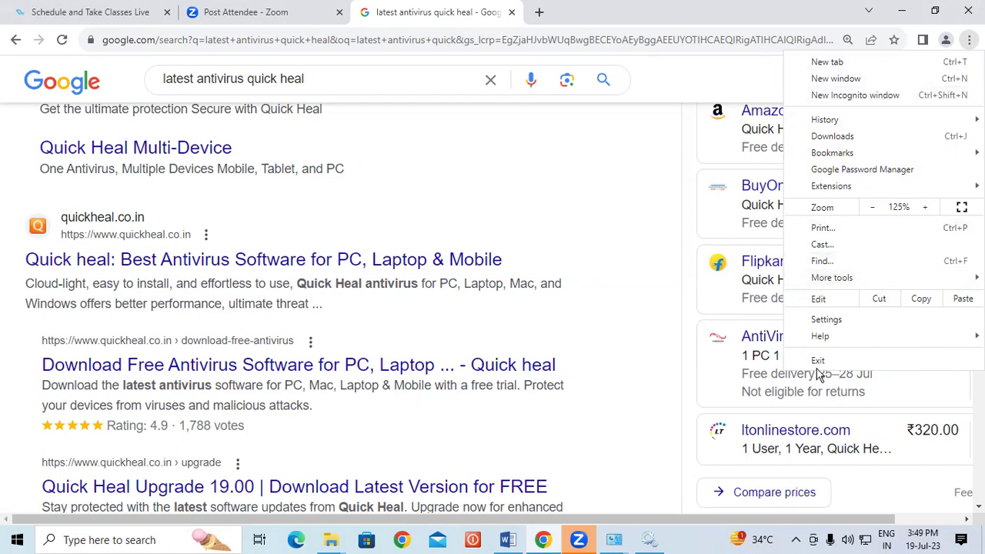
pyautogui.click(808, 320)
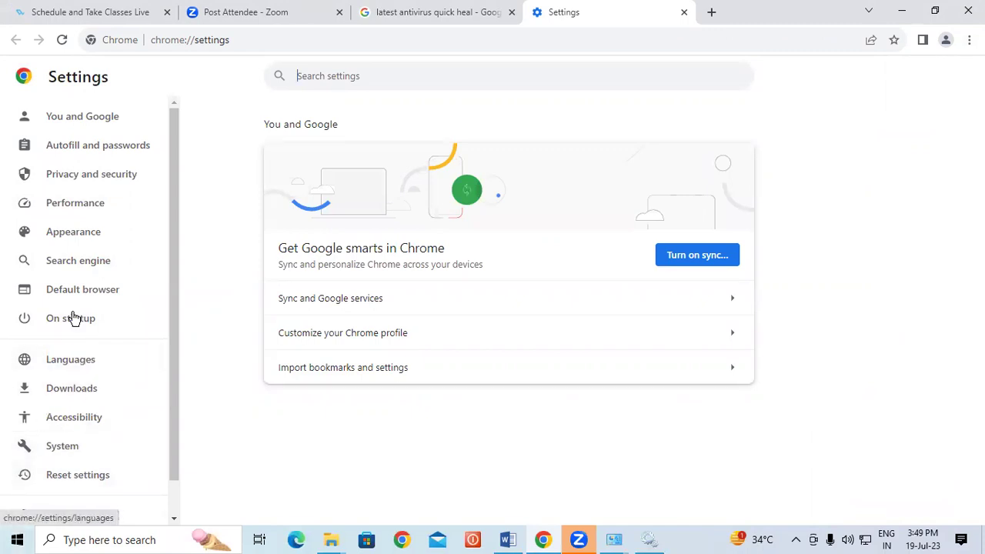
pyautogui.scroll(-1, 94, 473)
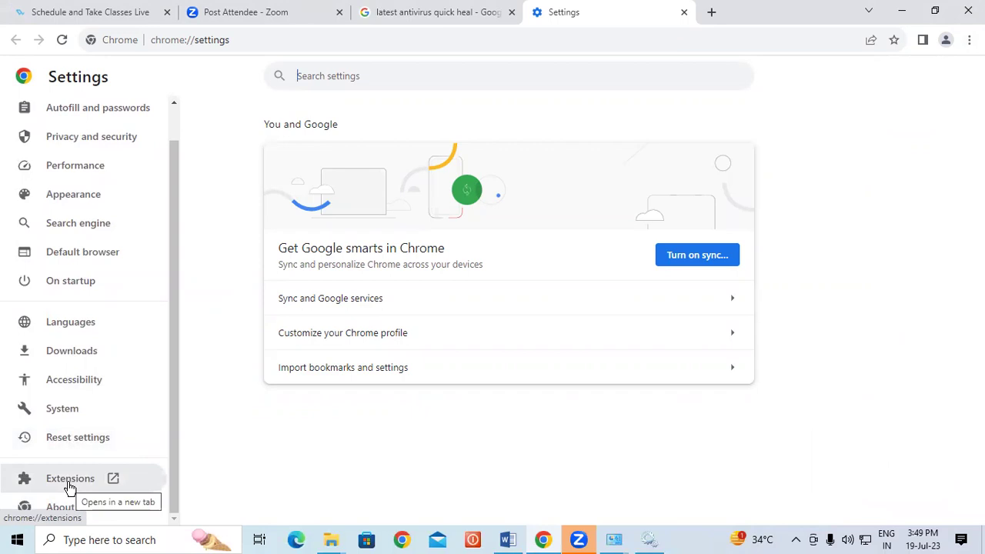
pyautogui.click(69, 484)
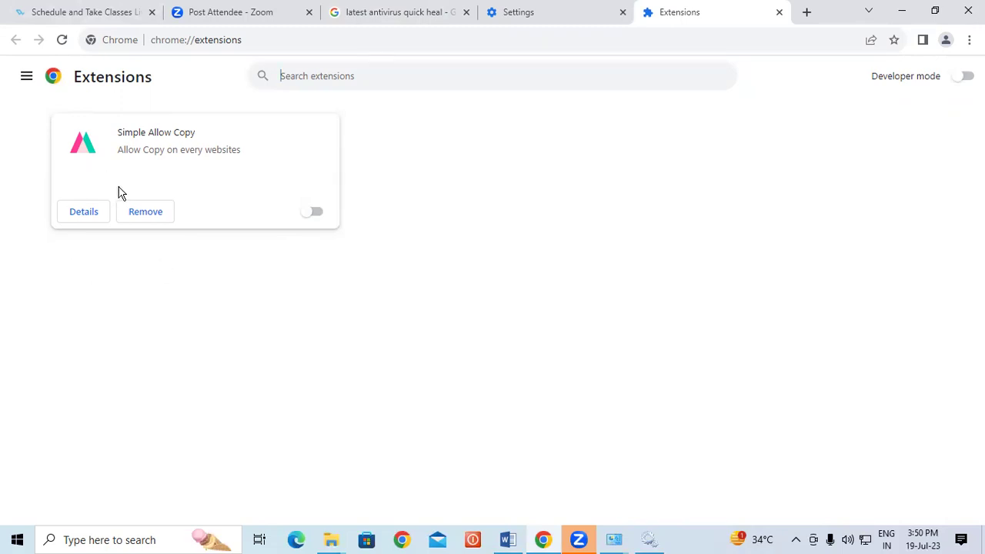
# Remove the Simple Allow Copy extension from Chrome and close the Extensions and Settings pages.
pyautogui.click(135, 214)
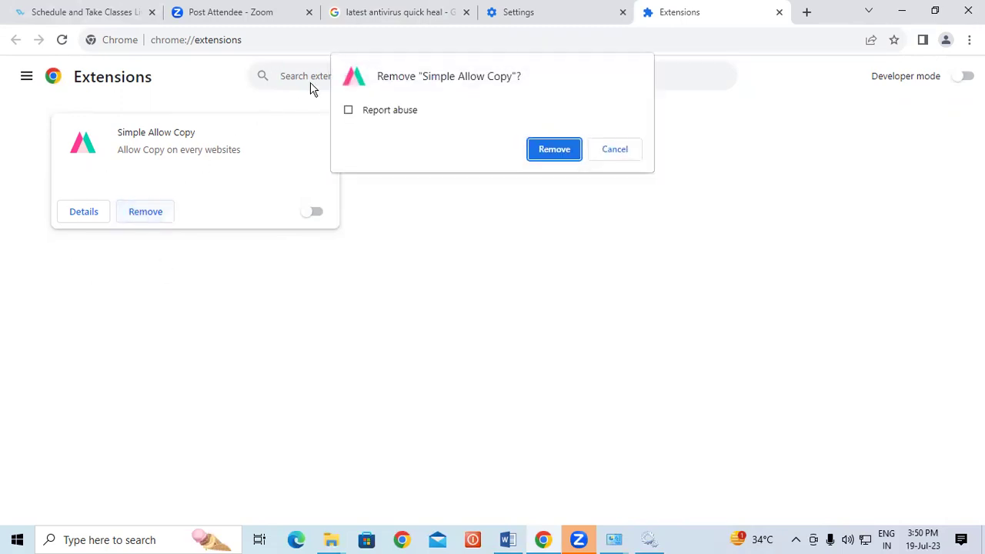
pyautogui.click(540, 150)
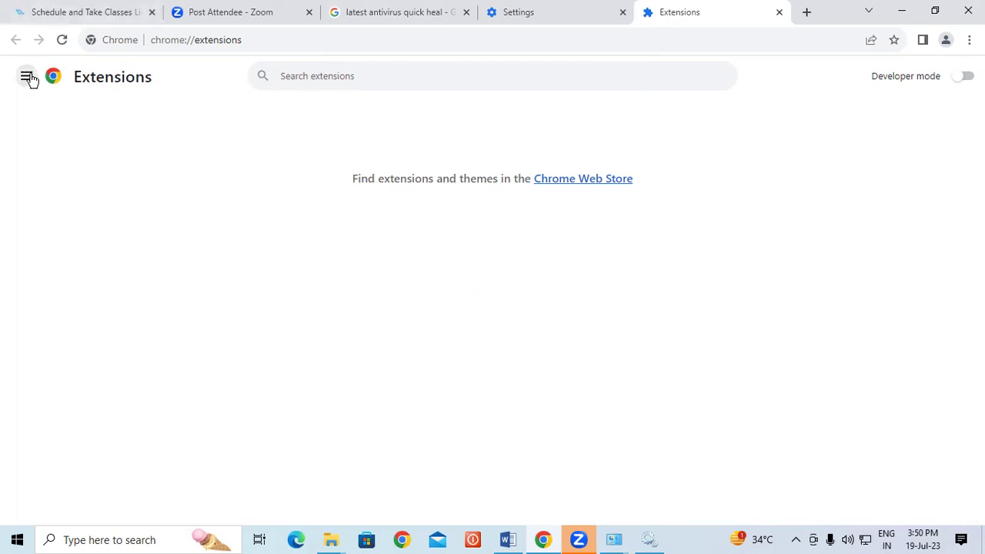
pyautogui.click(781, 13)
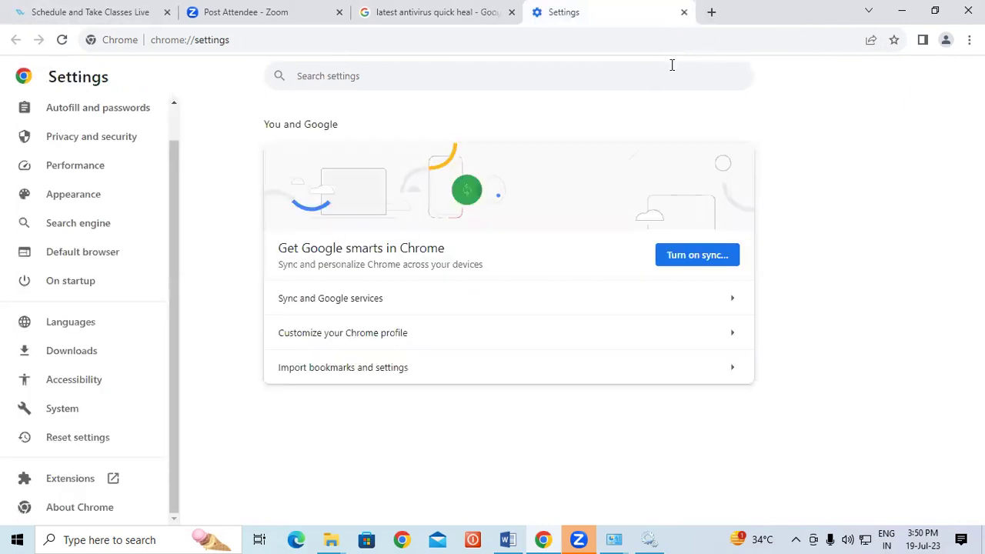
pyautogui.click(684, 13)
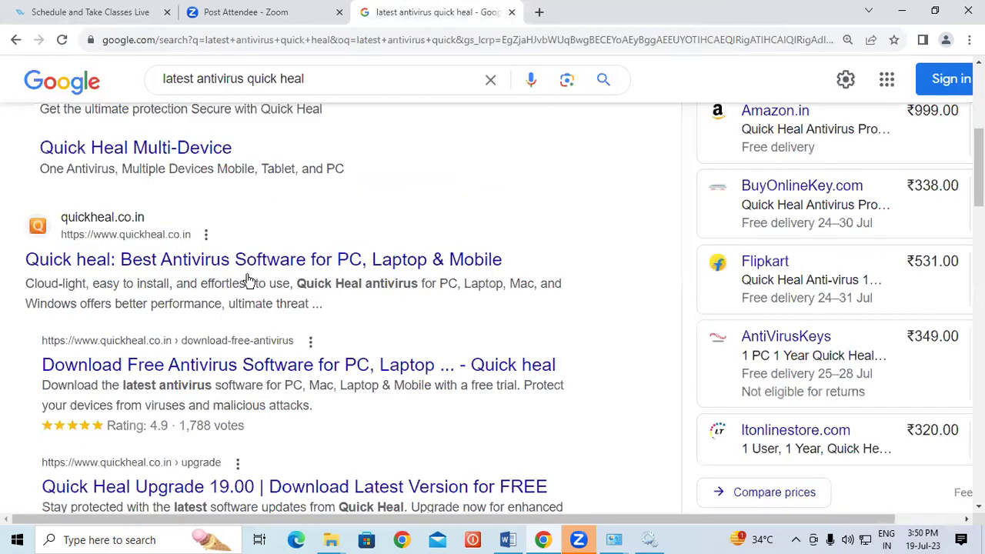
# Search Google in a new tab for "simple allow copy extension" and open Simple Allow Copy in the Chrome Web Store.
pyautogui.click(539, 12)
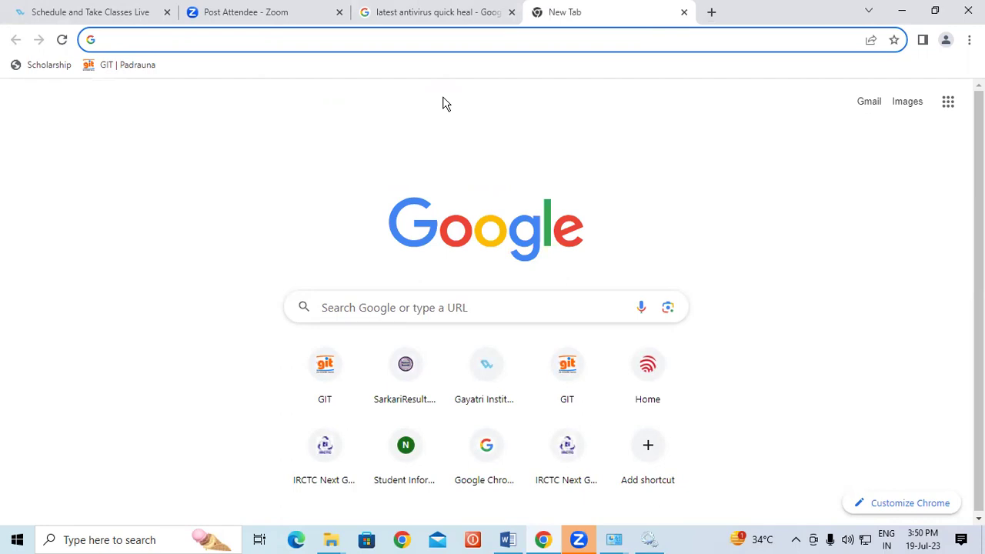
pyautogui.write('simle')
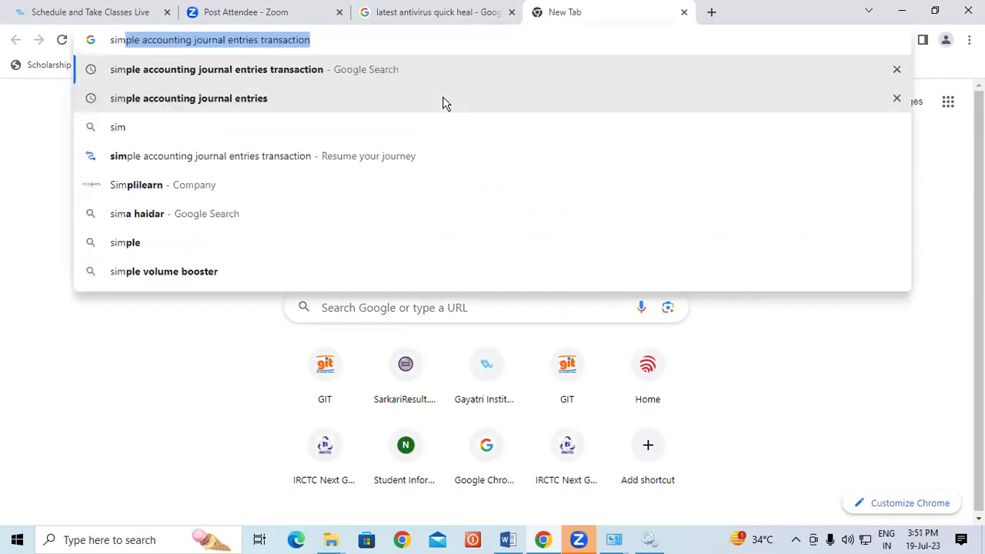
pyautogui.press('BackSpace')
pyautogui.press('BackSpace')
pyautogui.press('BackSpace')
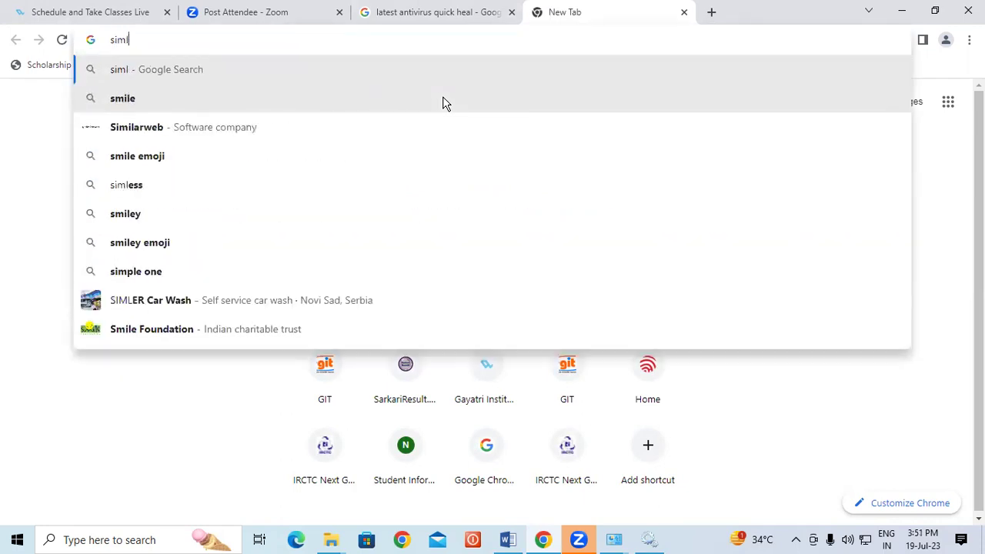
pyautogui.write('plr')
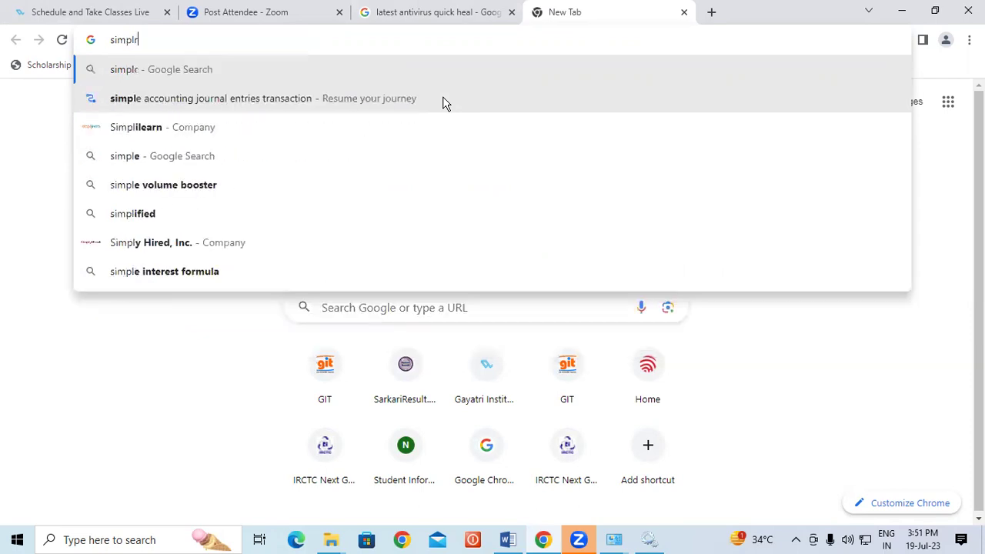
pyautogui.press('BackSpace')
pyautogui.write('e allo')
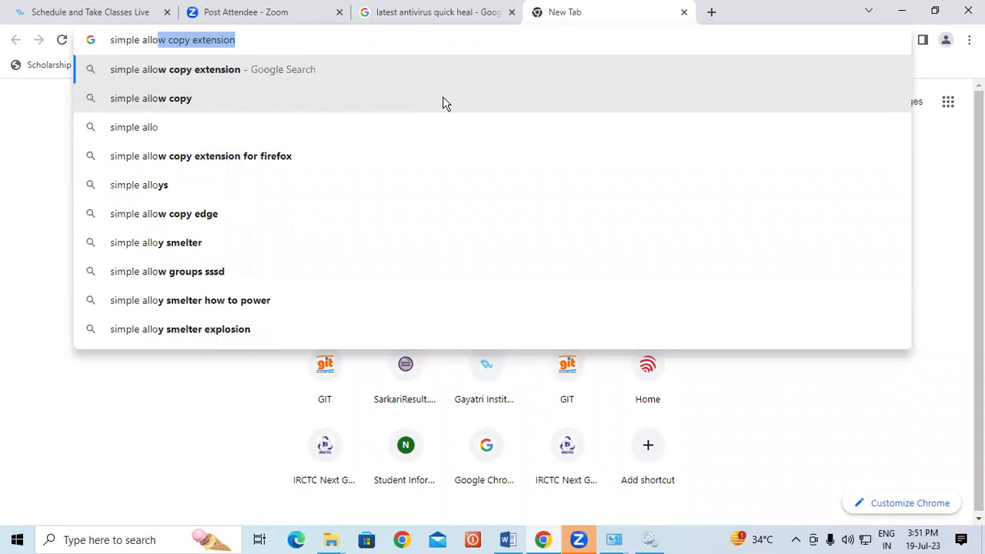
pyautogui.press('Return')
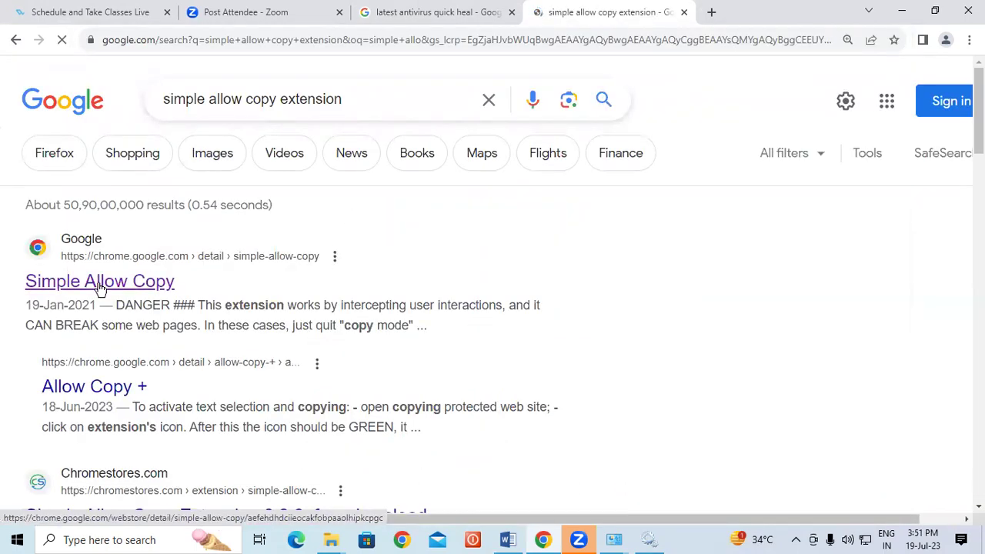
pyautogui.click(99, 284)
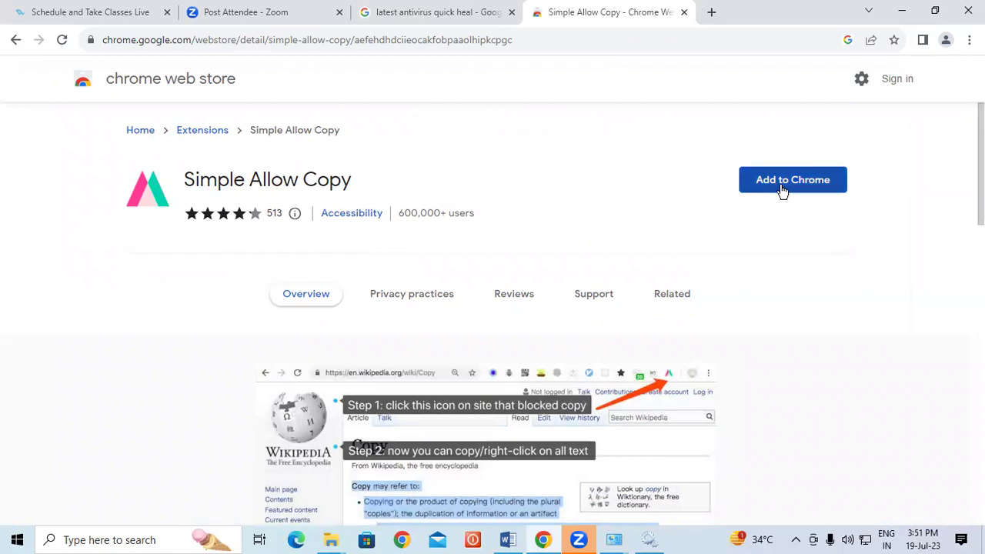
# Add the Simple Allow Copy extension to Chrome, dismiss the added notice and close its Chrome Web Store page.
pyautogui.click(782, 191)
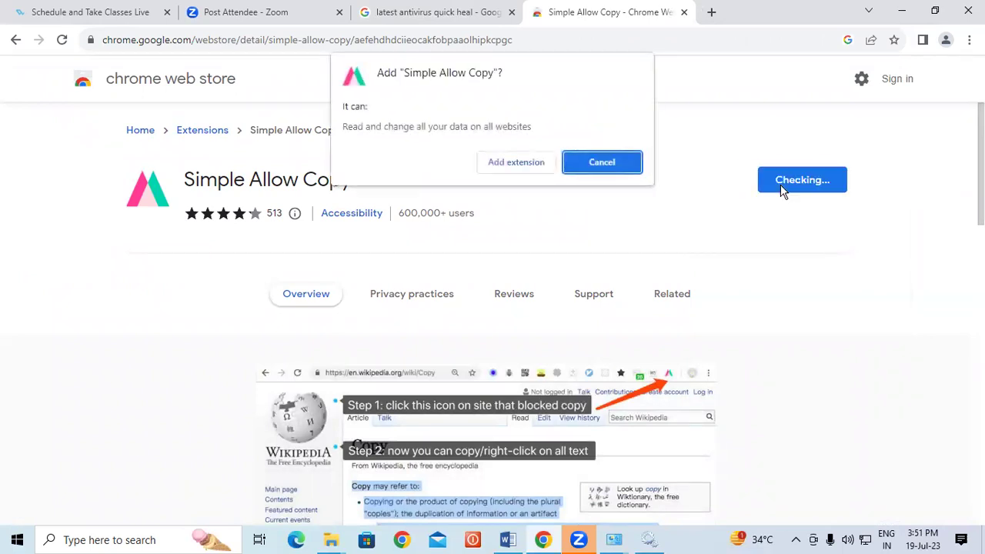
pyautogui.click(513, 164)
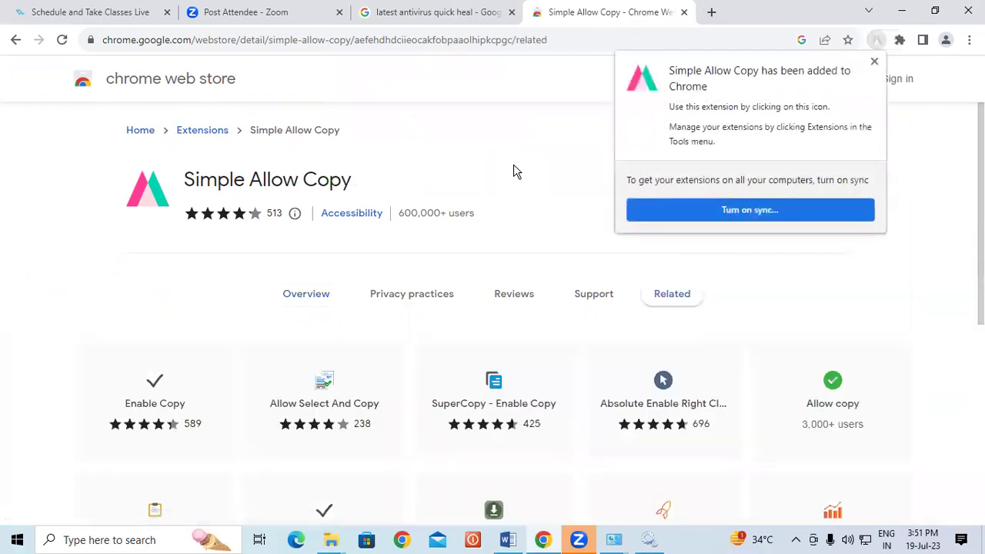
pyautogui.click(874, 62)
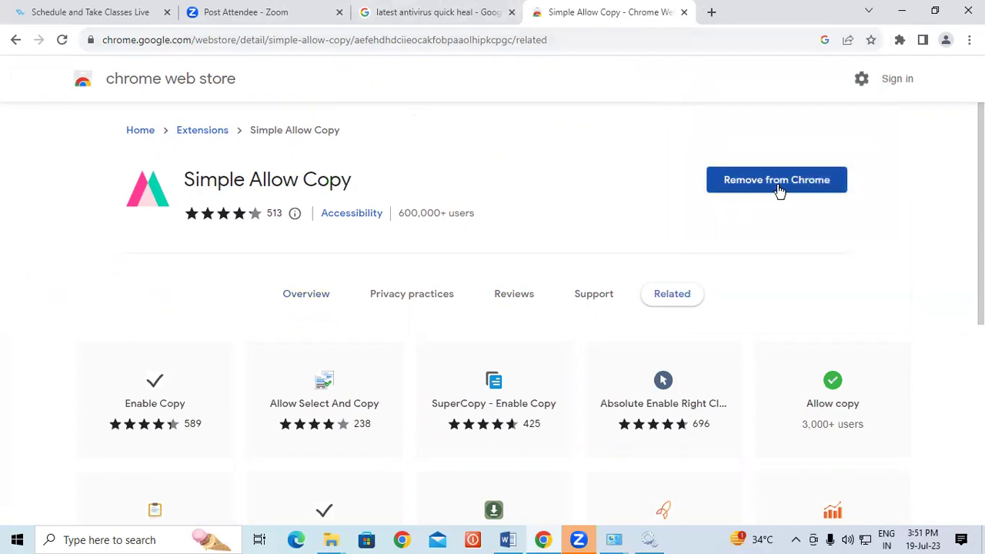
pyautogui.click(685, 12)
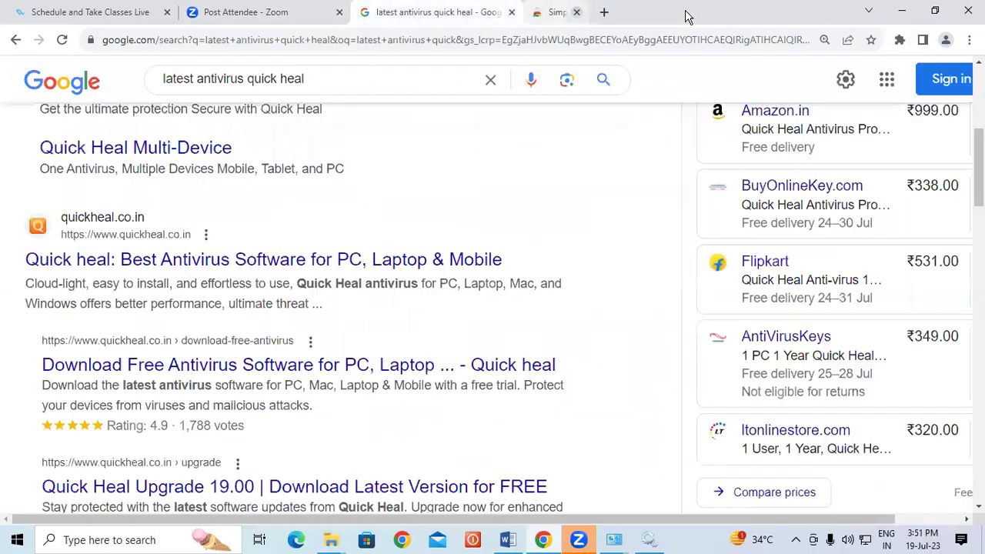
# Open Chrome's settings in a new tab and go to the Extensions page.
pyautogui.click(540, 13)
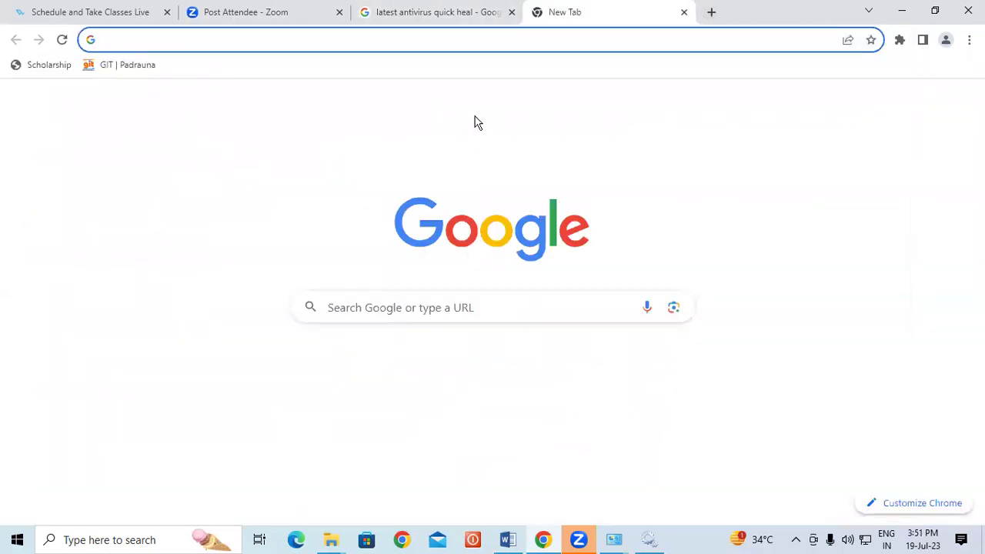
pyautogui.click(969, 40)
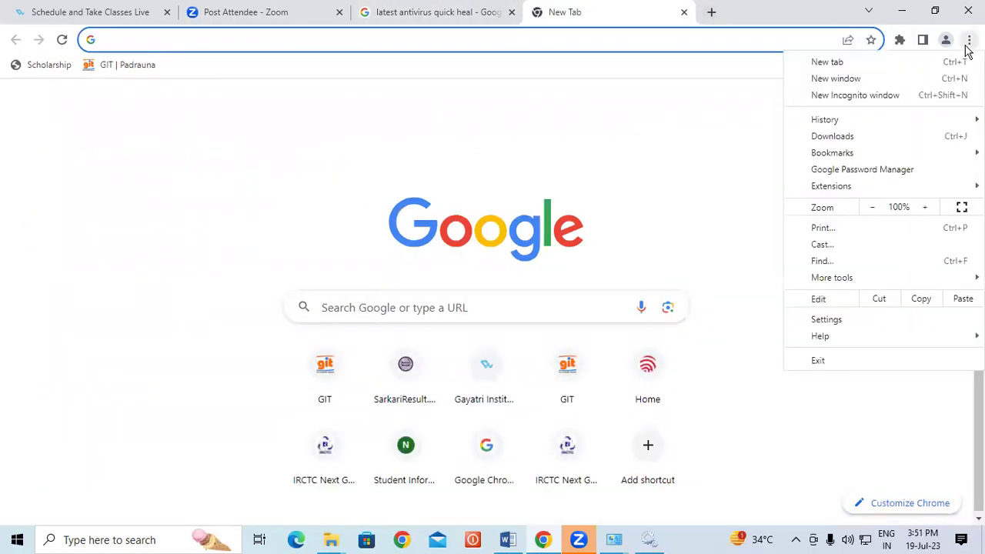
pyautogui.click(871, 320)
pyautogui.scroll(-1, 100, 385)
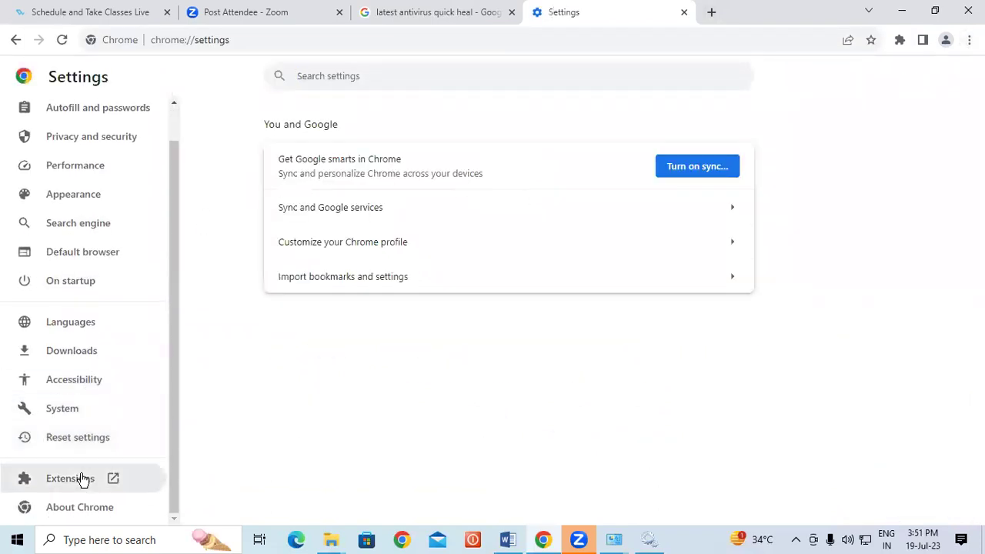
pyautogui.click(80, 491)
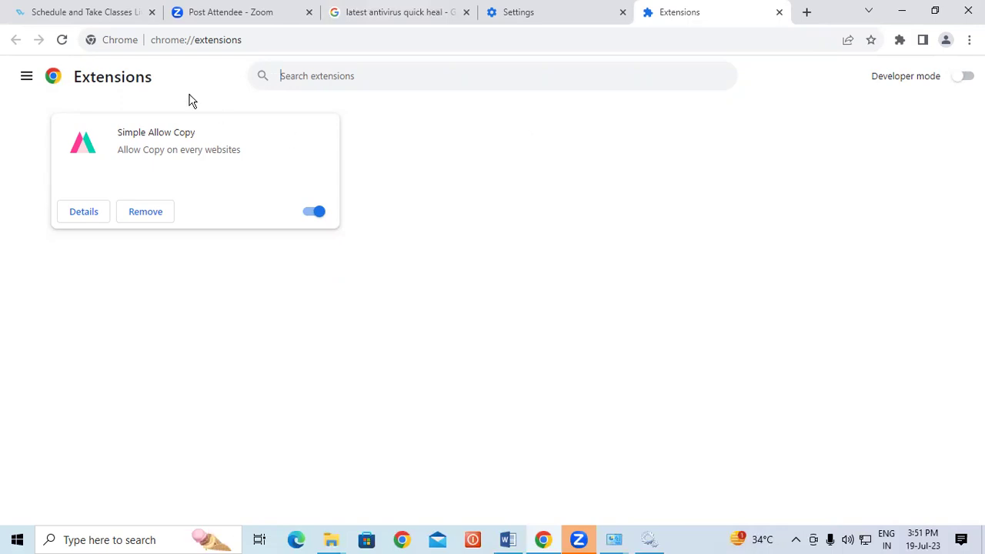
# Remove the Simple Allow Copy extension and close the Extensions, Settings and antivirus search pages.
pyautogui.click(140, 213)
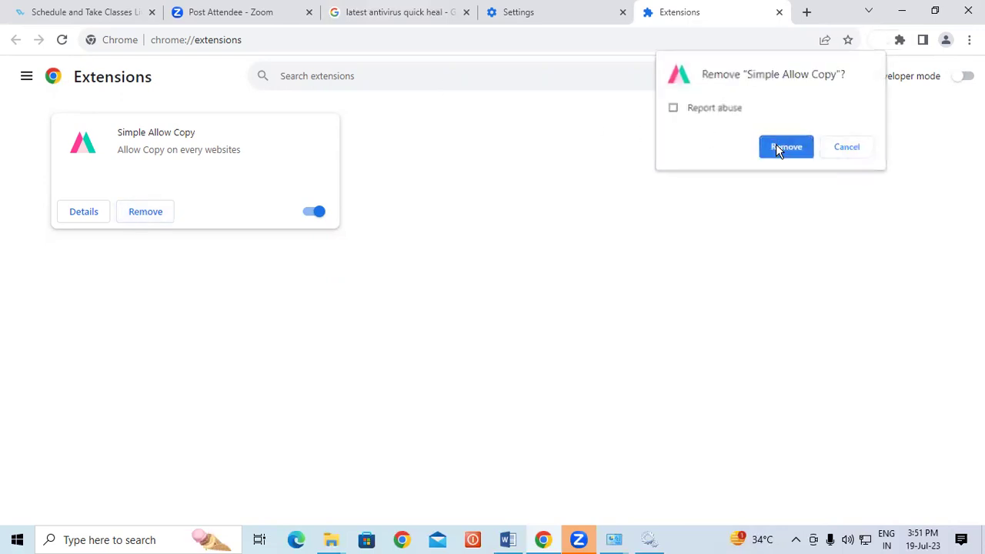
pyautogui.click(779, 148)
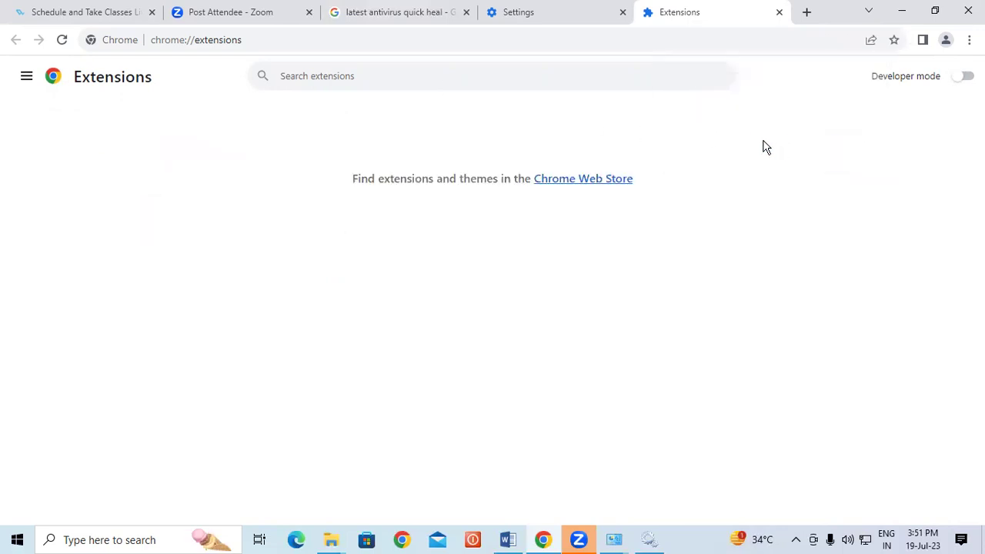
pyautogui.click(779, 12)
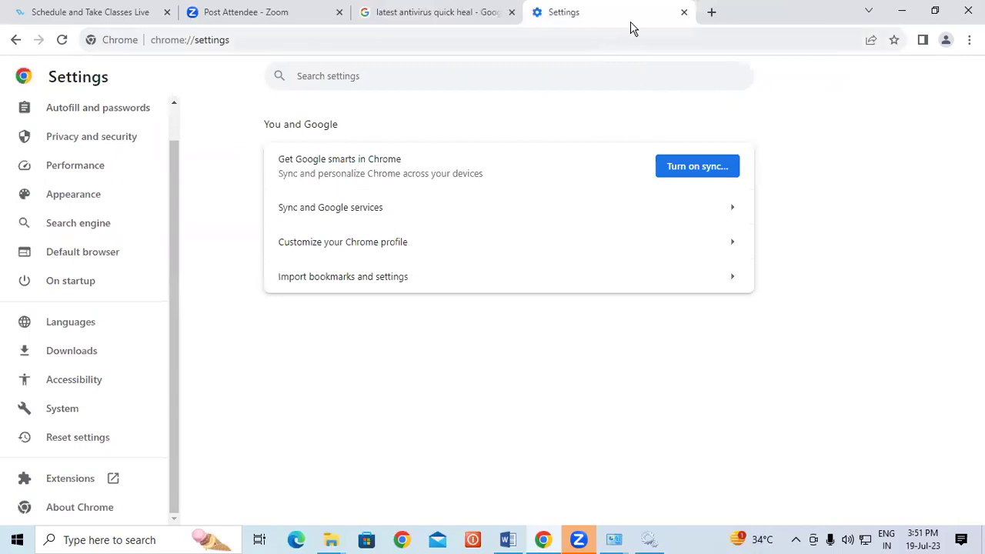
pyautogui.click(683, 11)
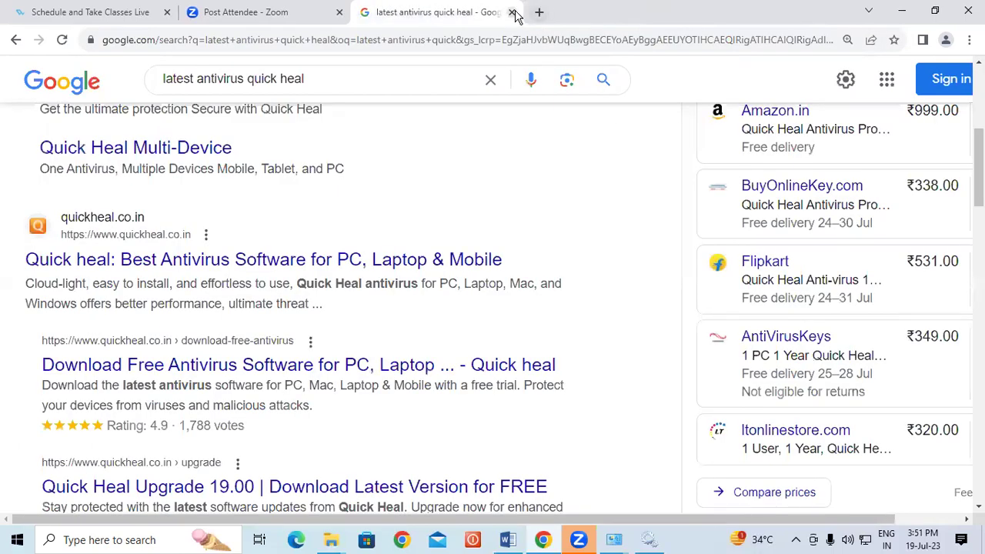
pyautogui.click(511, 12)
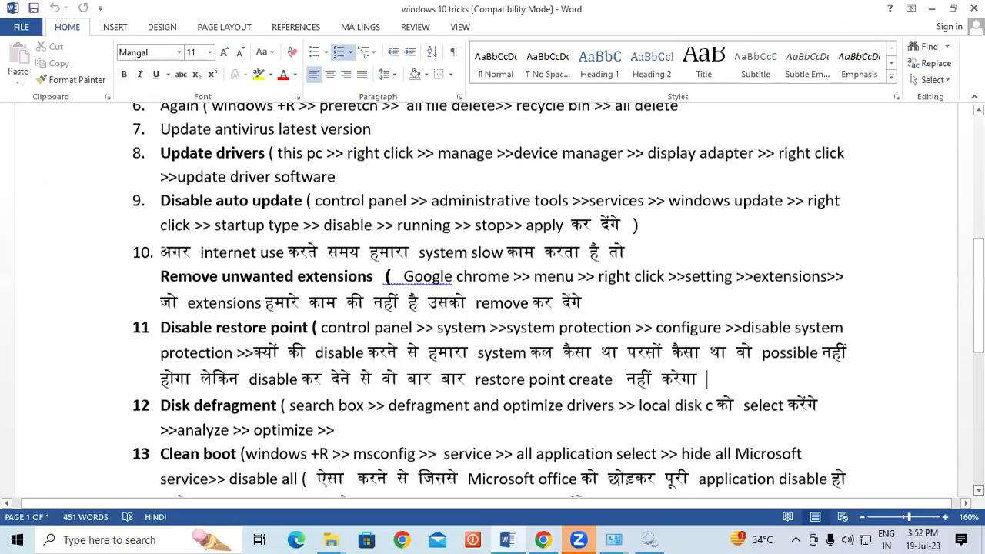
# Review item 11 on disabling the restore point in the windows 10 tricks document in Word.
pyautogui.scroll(-1, 208, 359)
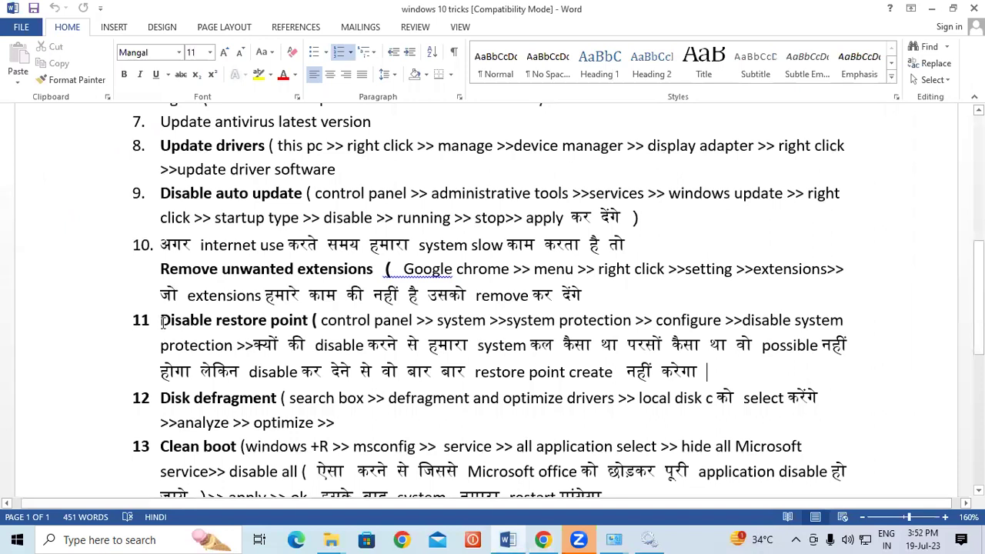
pyautogui.moveTo(215, 321); pyautogui.dragTo(309, 320)
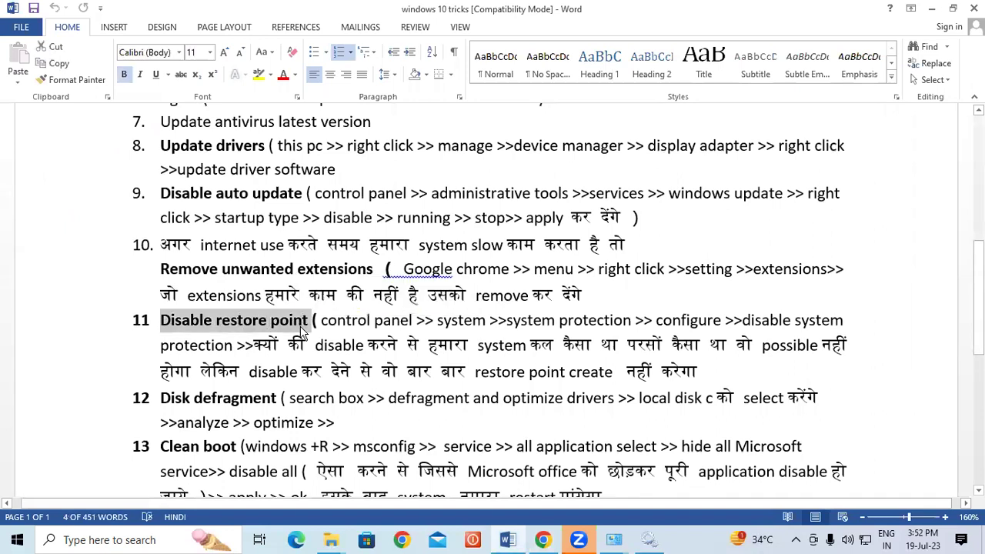
pyautogui.click(306, 320)
pyautogui.click(724, 375)
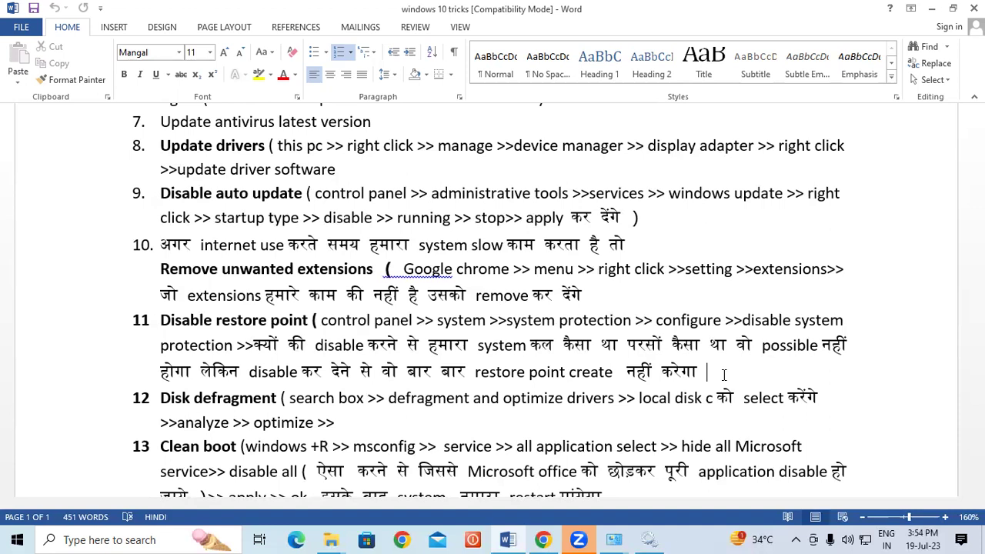
# Open Control Panel with the Run command "control" and go through System to the System Protection settings.
pyautogui.press('super+r')
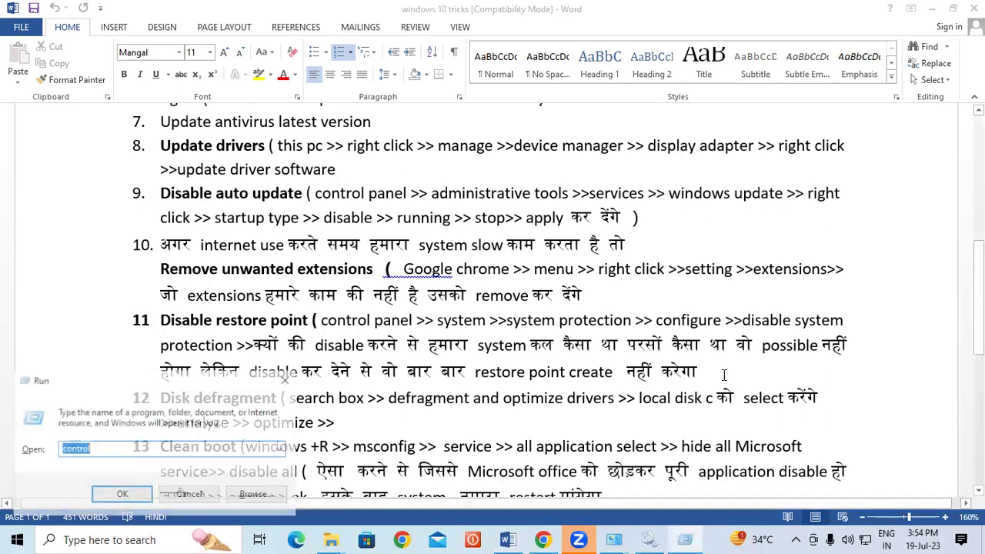
pyautogui.press('Return')
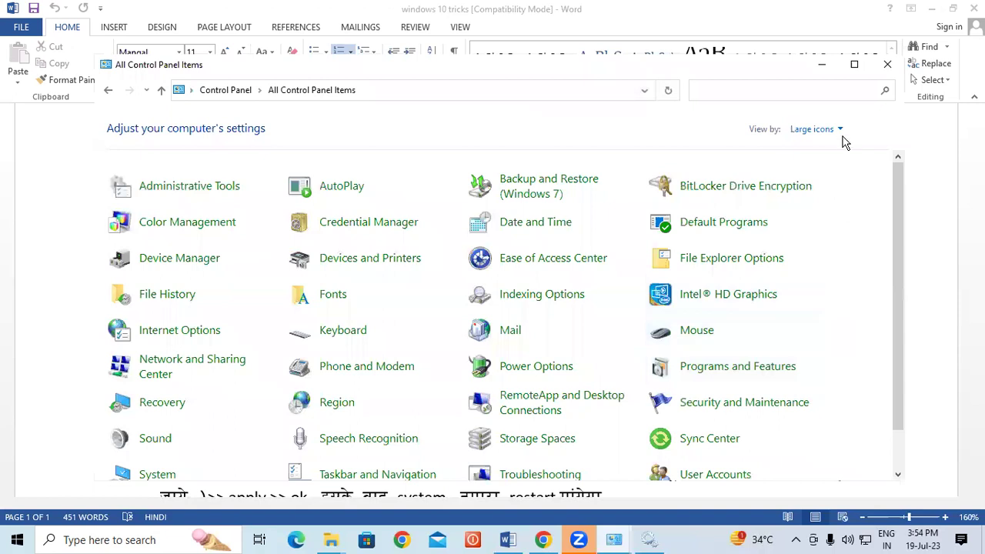
pyautogui.click(854, 64)
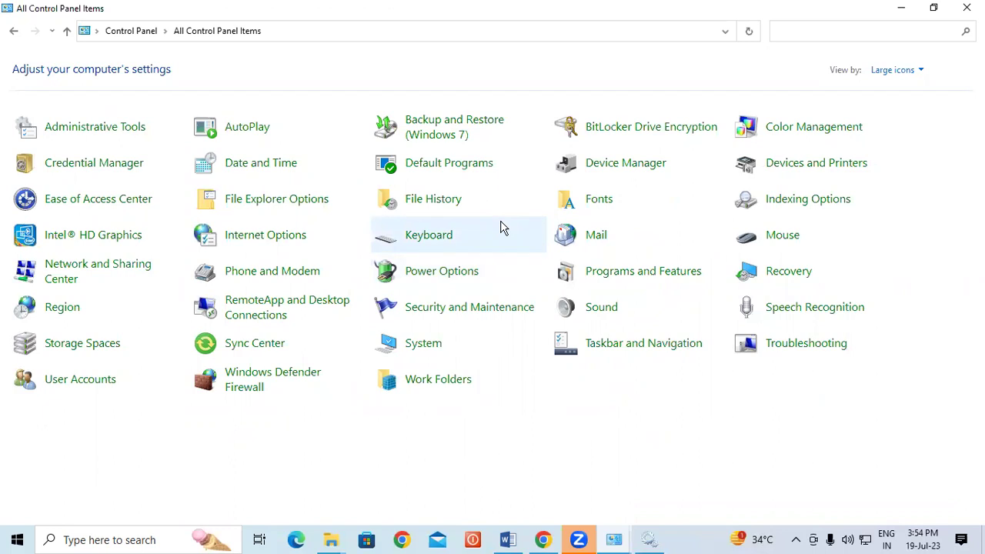
pyautogui.click(412, 345)
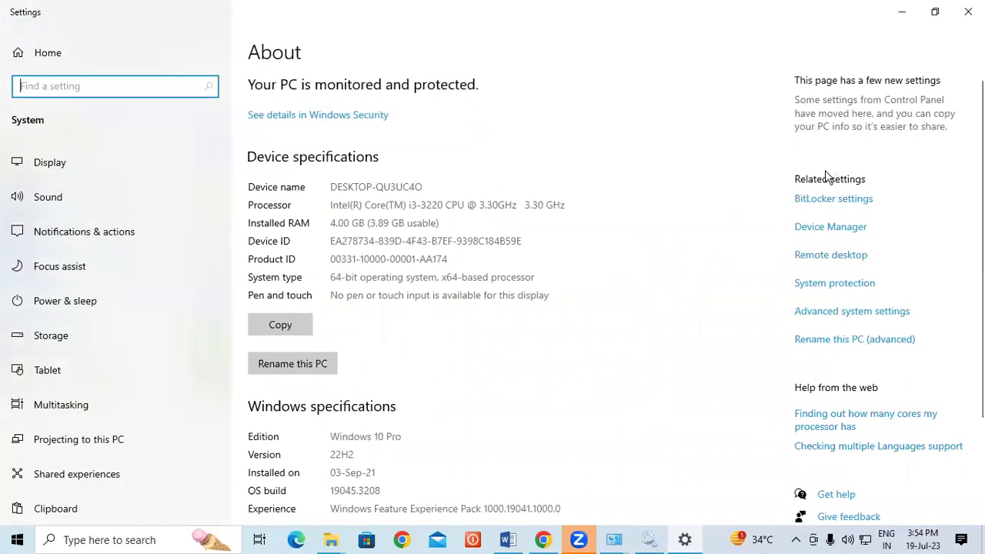
pyautogui.click(817, 289)
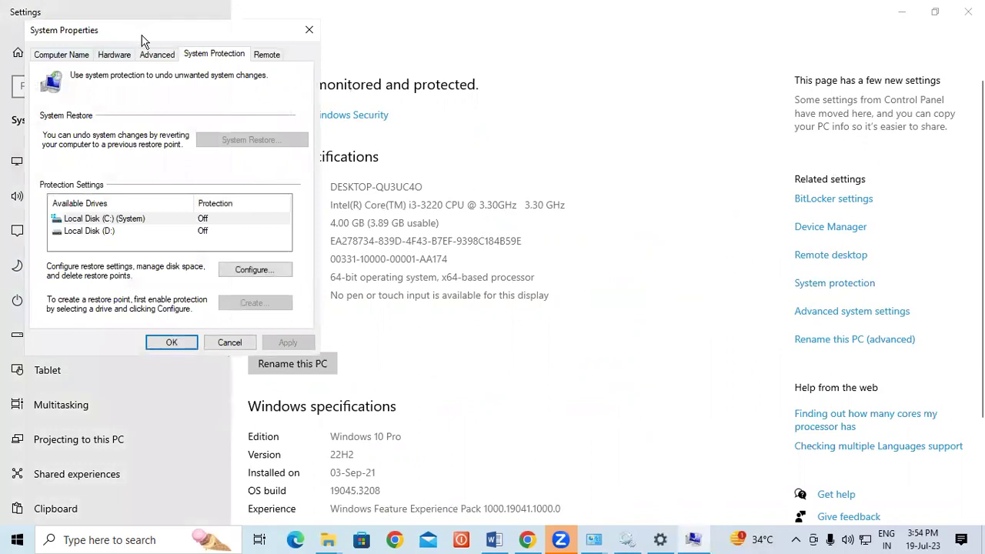
pyautogui.moveTo(142, 40); pyautogui.dragTo(490, 58)
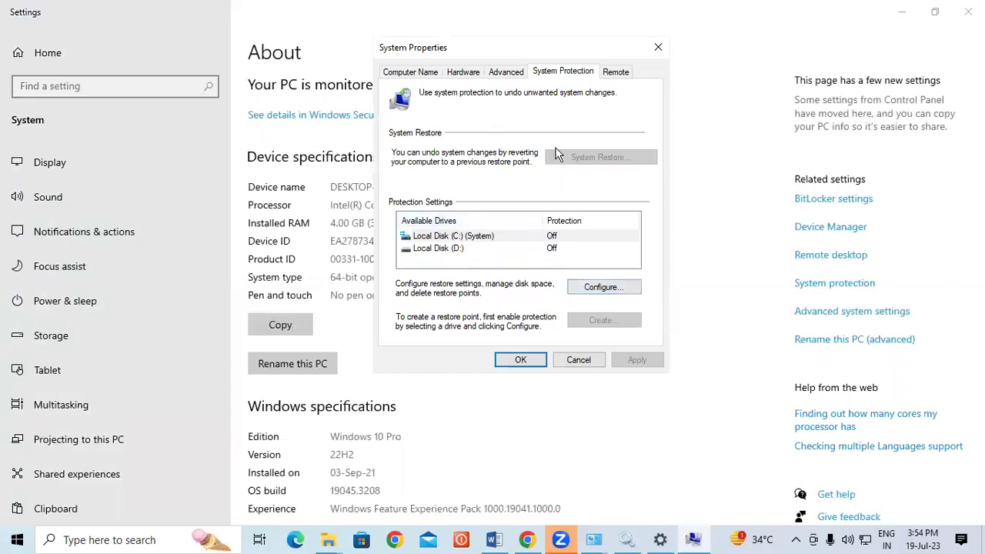
# Configure Local Disk (C:) with system protection disabled, apply the setting and close System Properties.
pyautogui.click(602, 290)
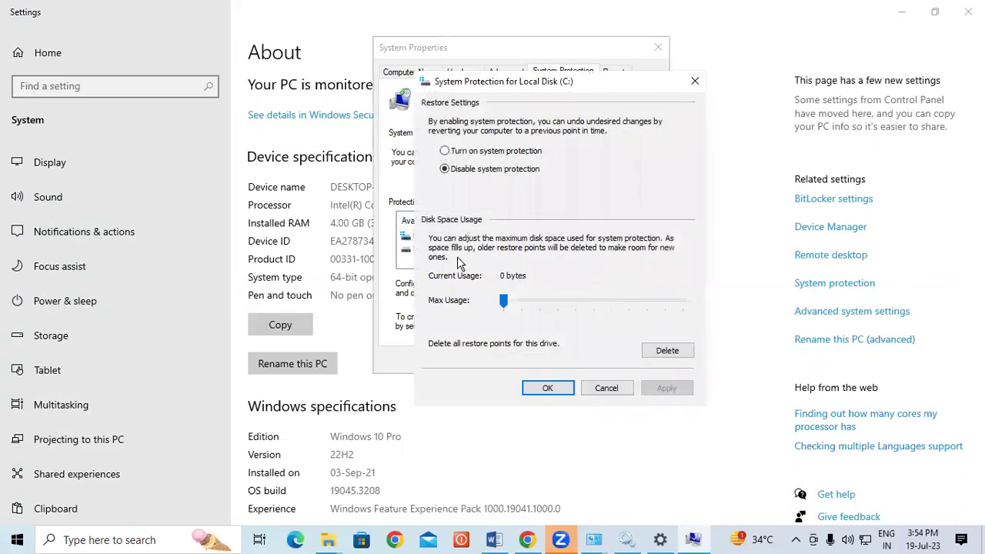
pyautogui.moveTo(444, 85); pyautogui.dragTo(356, 56)
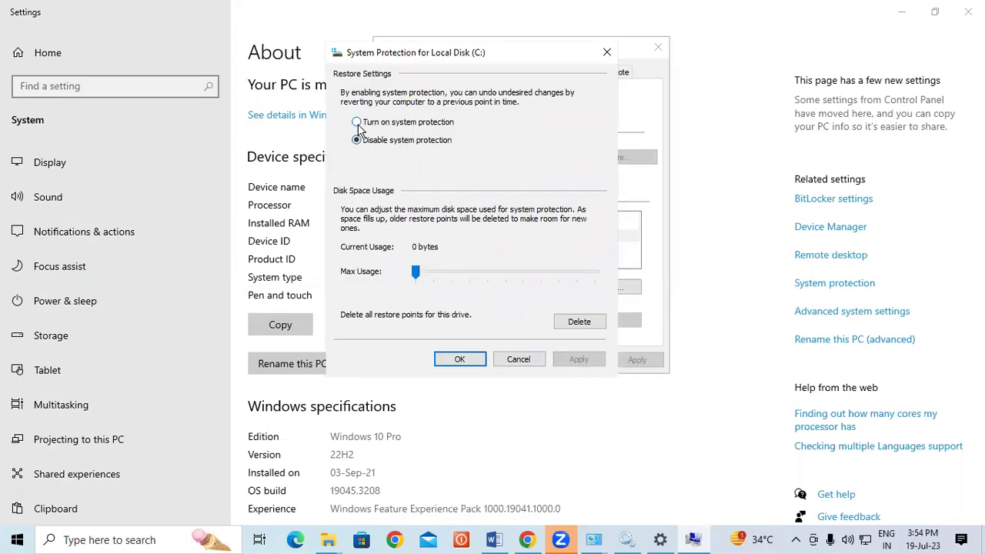
pyautogui.click(439, 125)
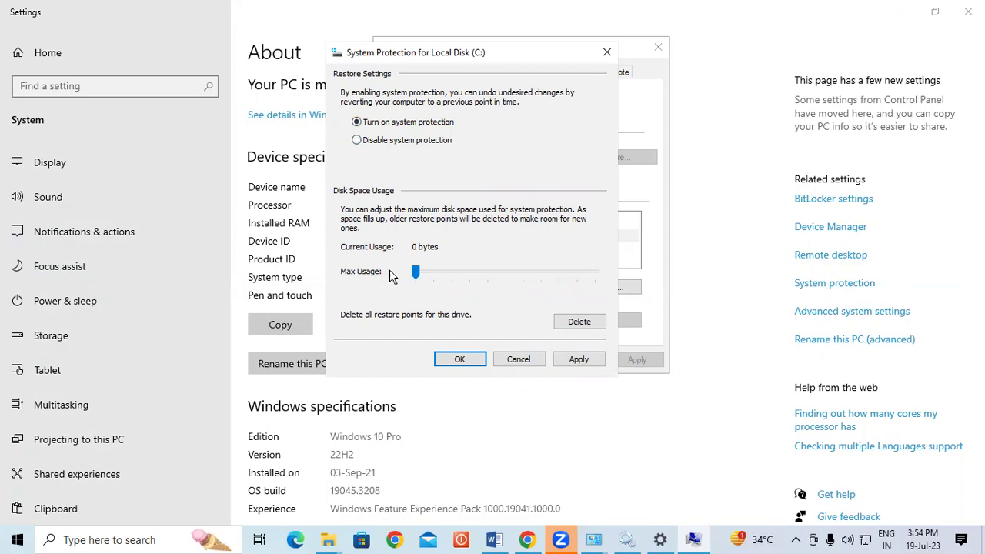
pyautogui.click(357, 143)
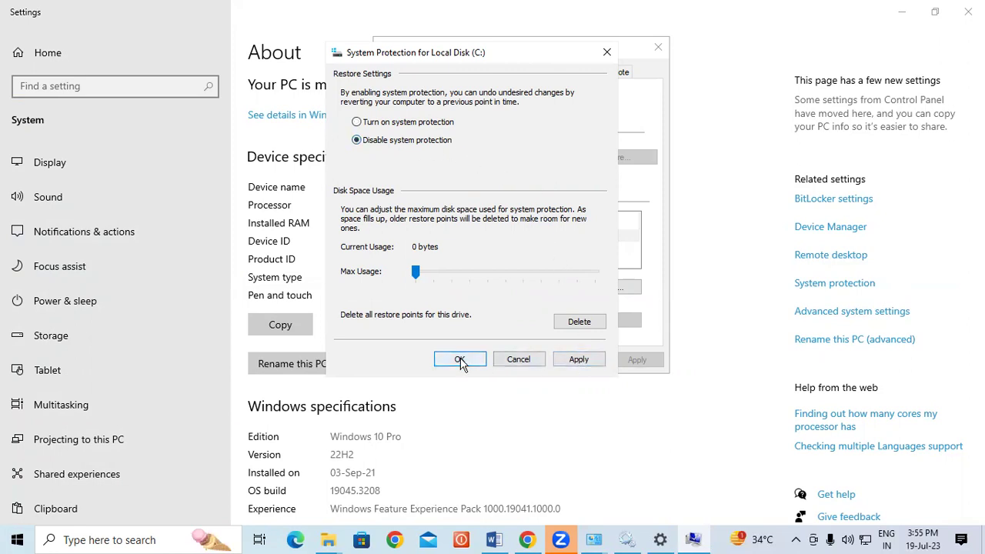
pyautogui.click(359, 124)
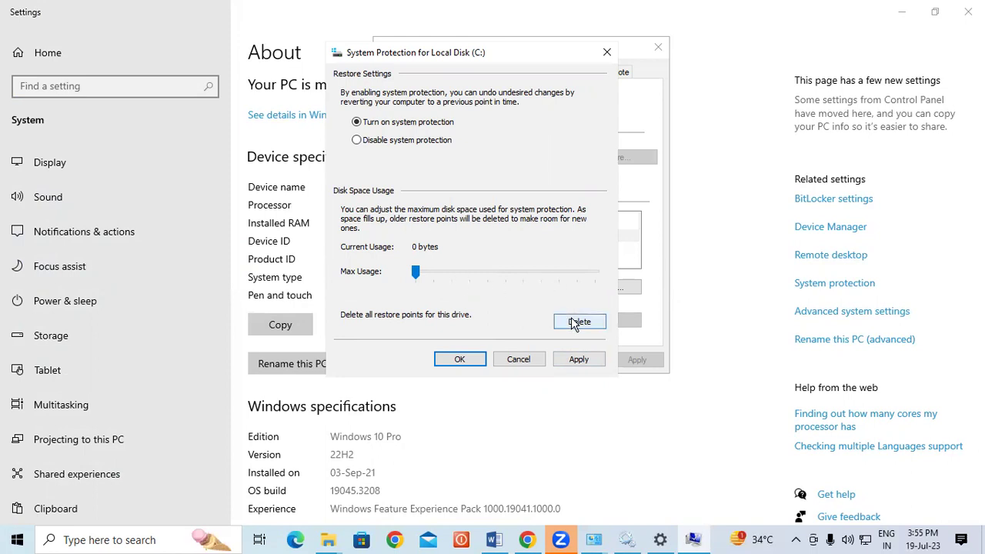
pyautogui.click(358, 140)
pyautogui.click(605, 362)
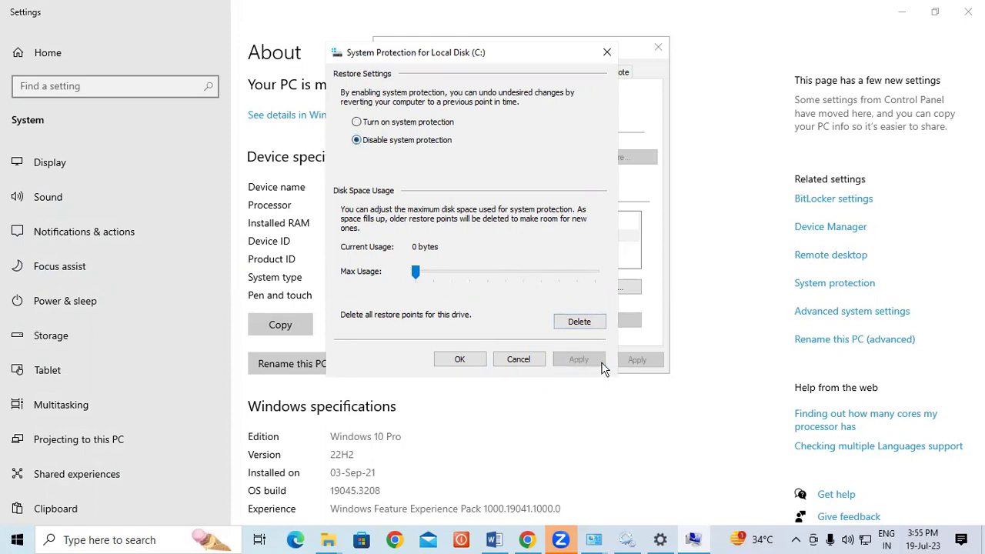
pyautogui.click(467, 359)
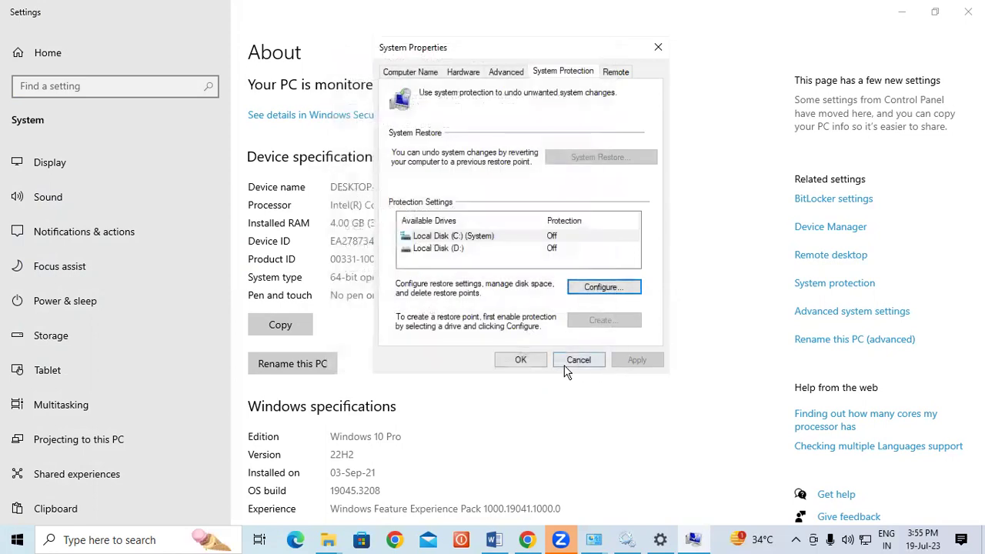
pyautogui.click(527, 362)
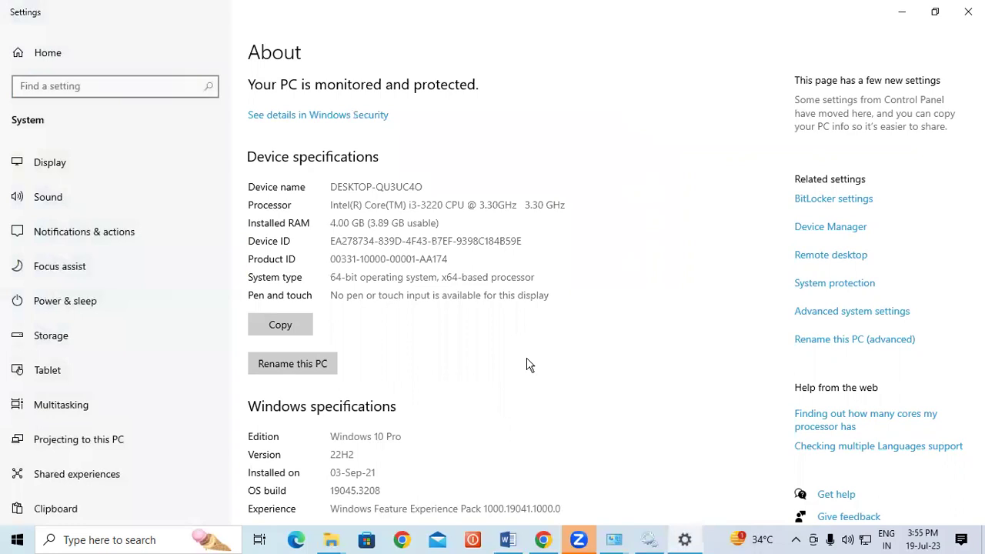
# Switch to the windows 10 tricks document in Word and review item 12 on disk defragmentation.
pyautogui.click(507, 541)
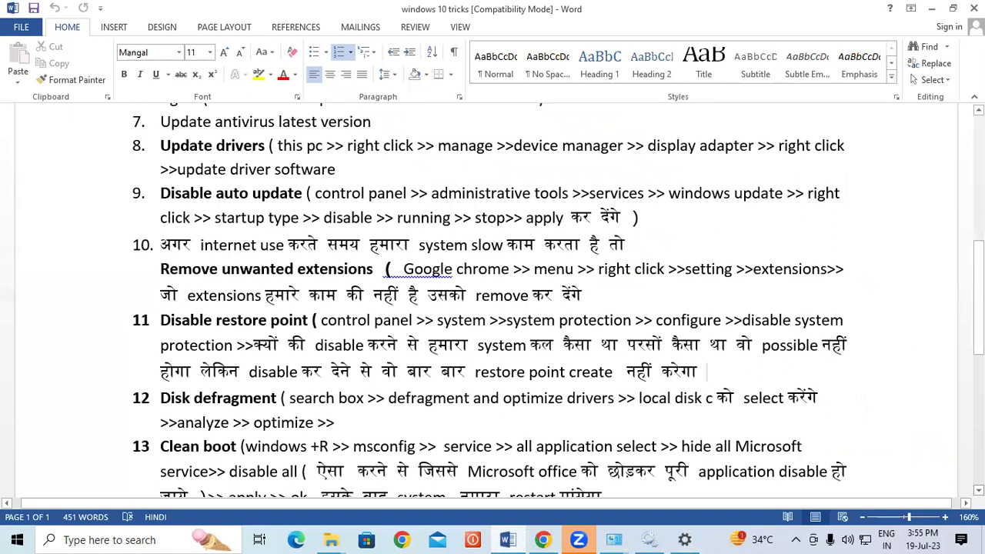
pyautogui.scroll(-2, 493, 300)
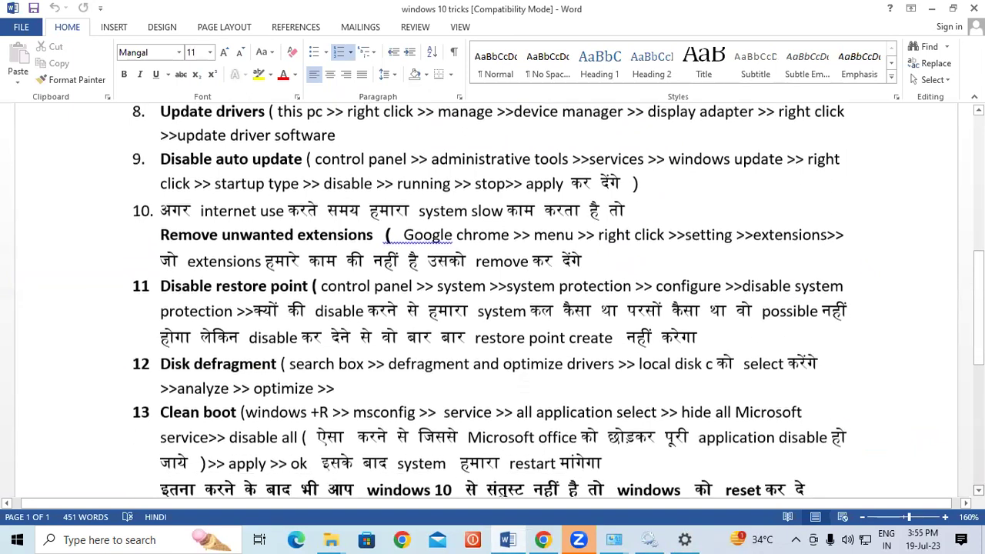
pyautogui.scroll(-1, 493, 300)
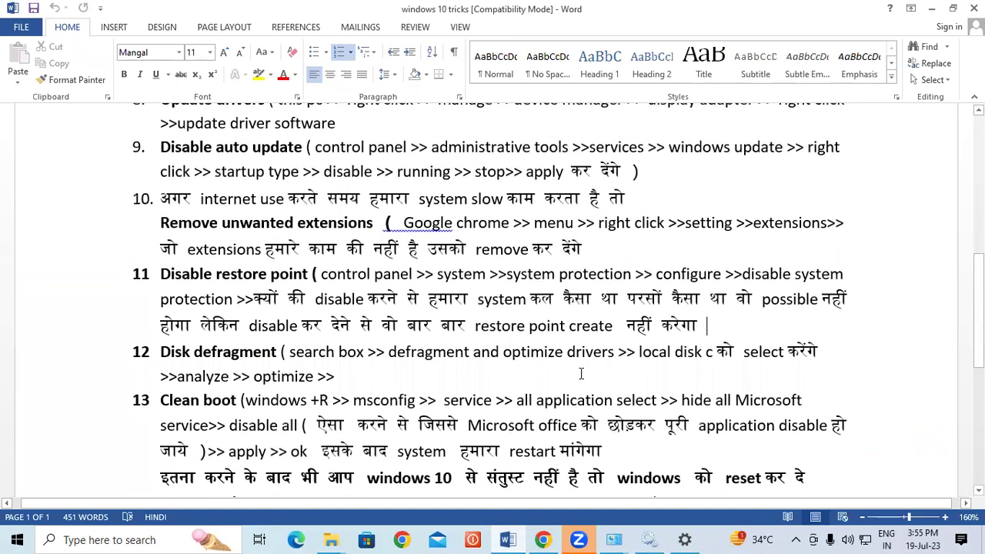
pyautogui.click(367, 380)
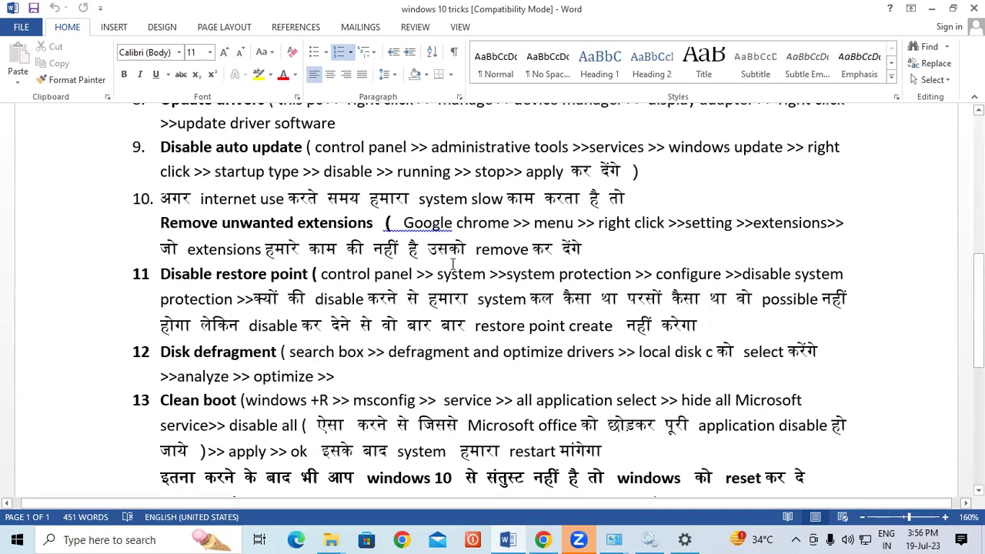
# Search Windows for "de" to find the Defragment and Optimize Drives tool.
pyautogui.click(131, 539)
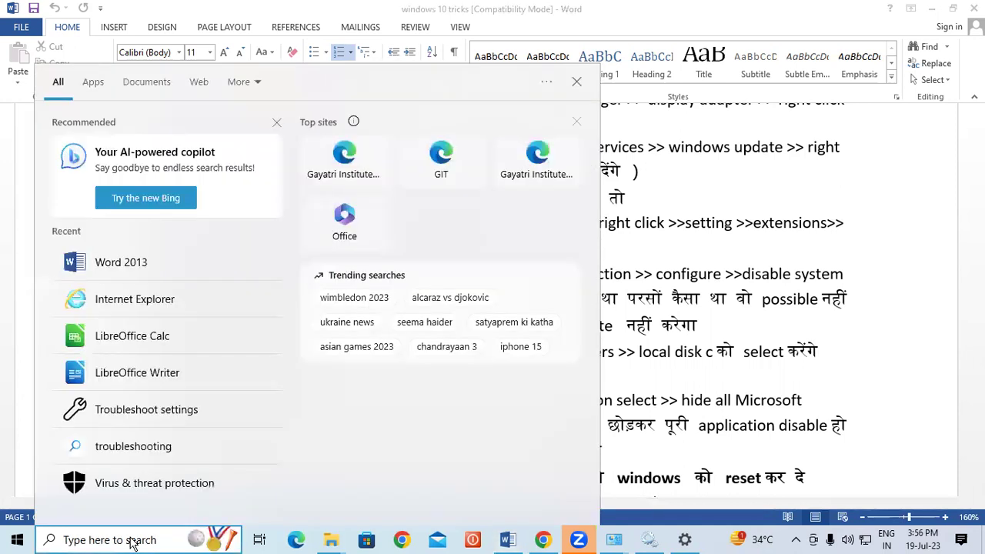
pyautogui.write('de')
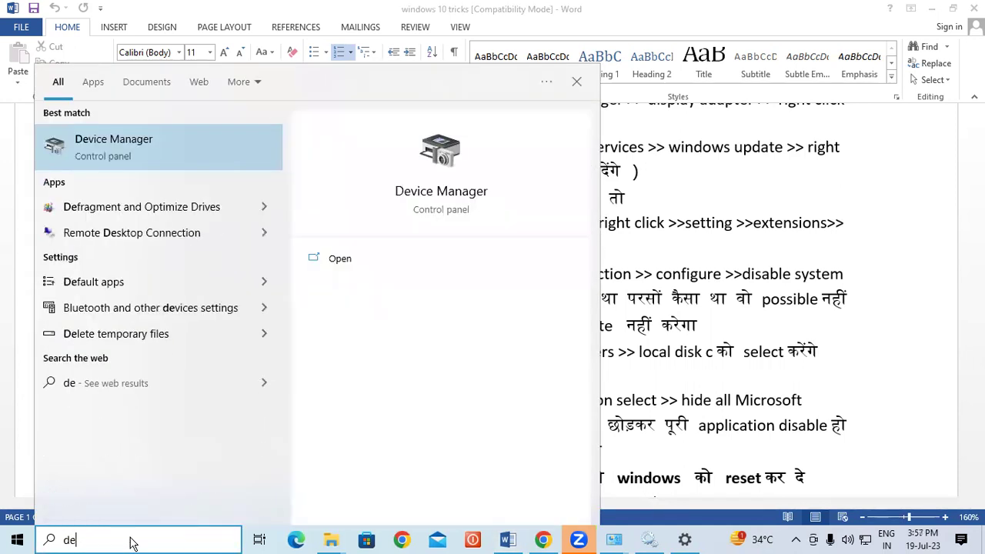